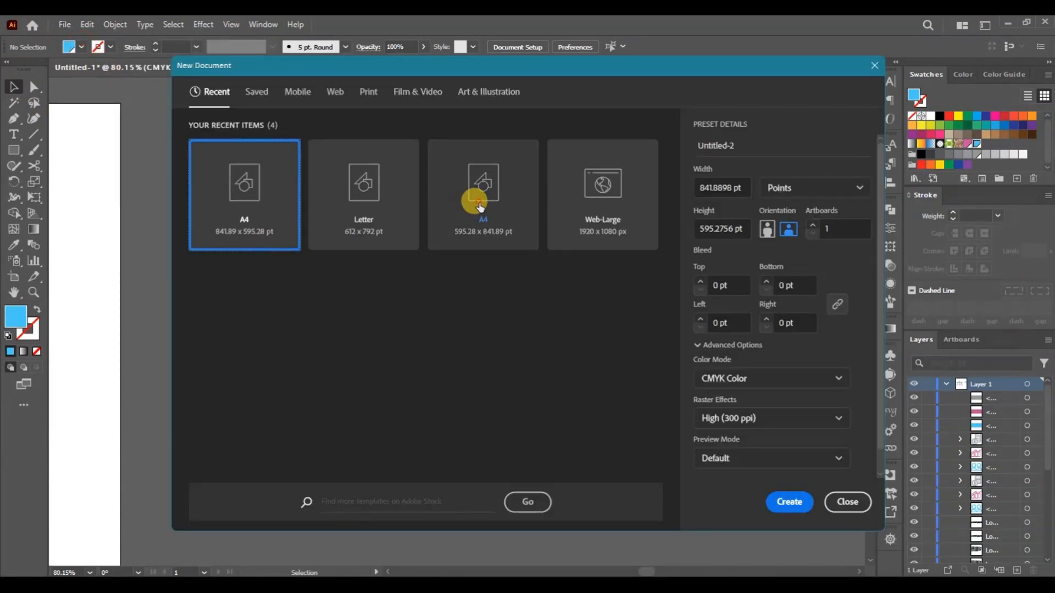
- Create a new A4 document of 595.28 x 841.89 pt and switch its artboard to landscape orientation
{"action": "left_click", "coordinate": [473, 199]}
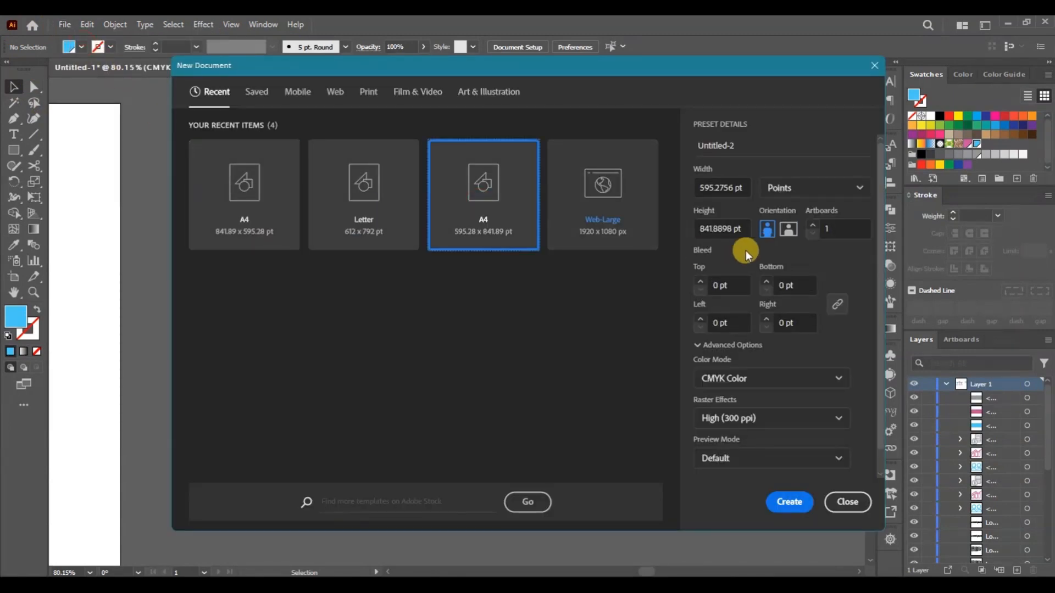
{"action": "left_click", "coordinate": [779, 499]}
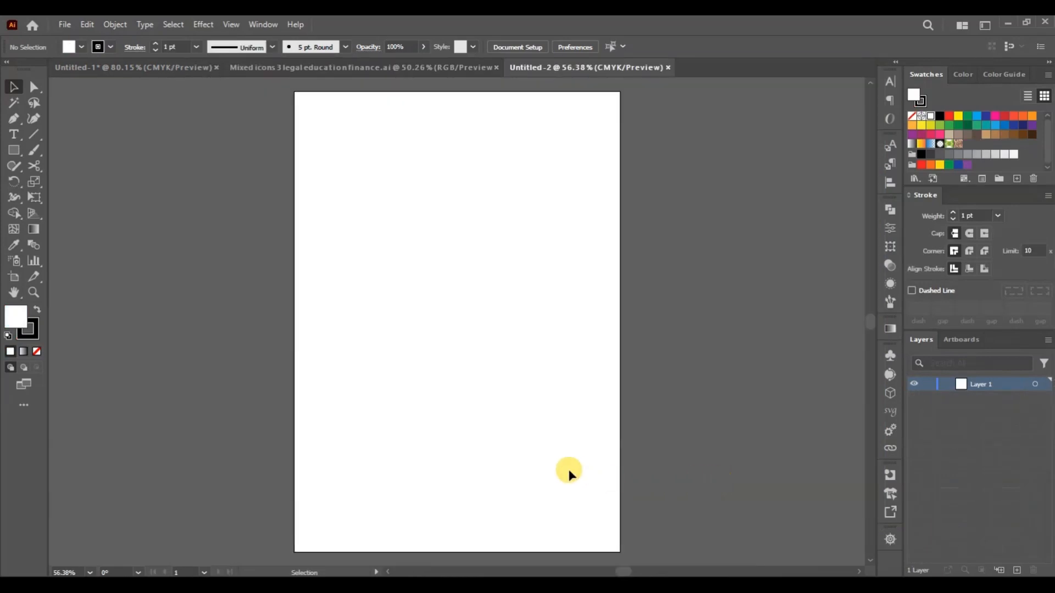
{"action": "left_click", "coordinate": [14, 280]}
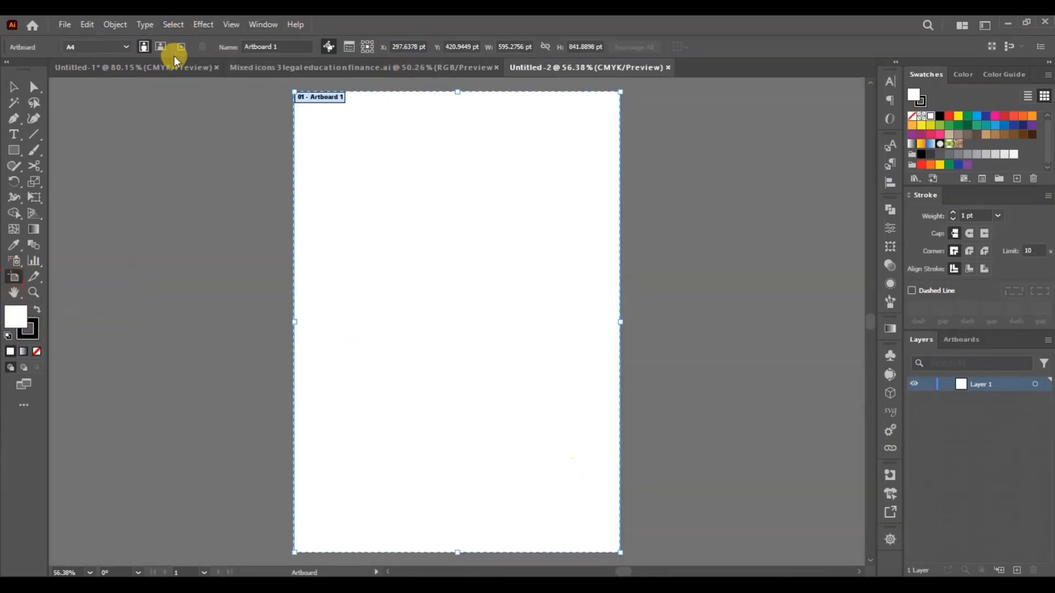
{"action": "left_click", "coordinate": [160, 47]}
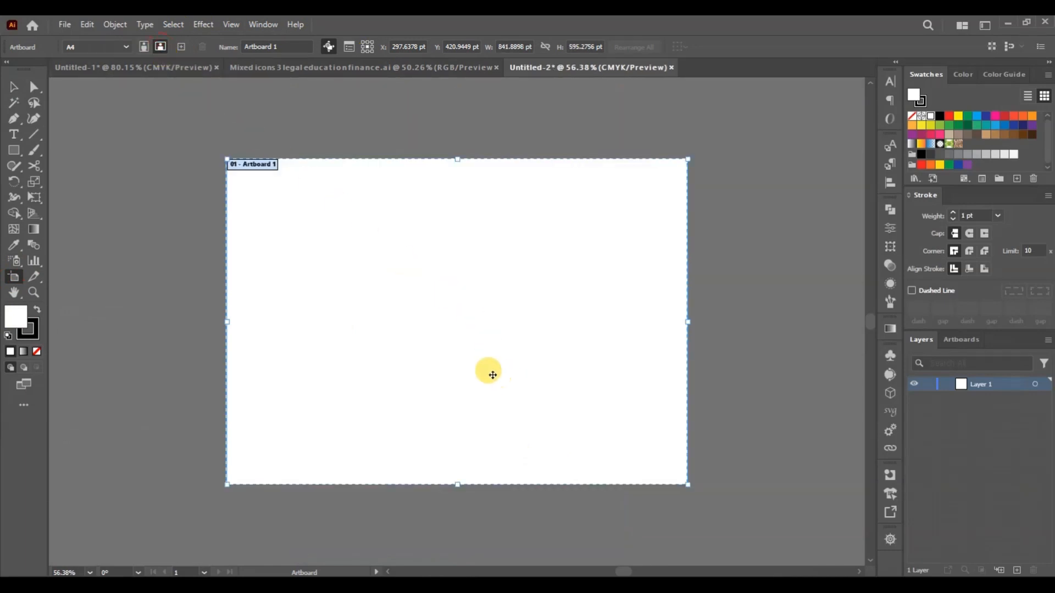
{"action": "scroll", "coordinate": [493, 374], "scroll_direction": "up", "scroll_amount": 1}
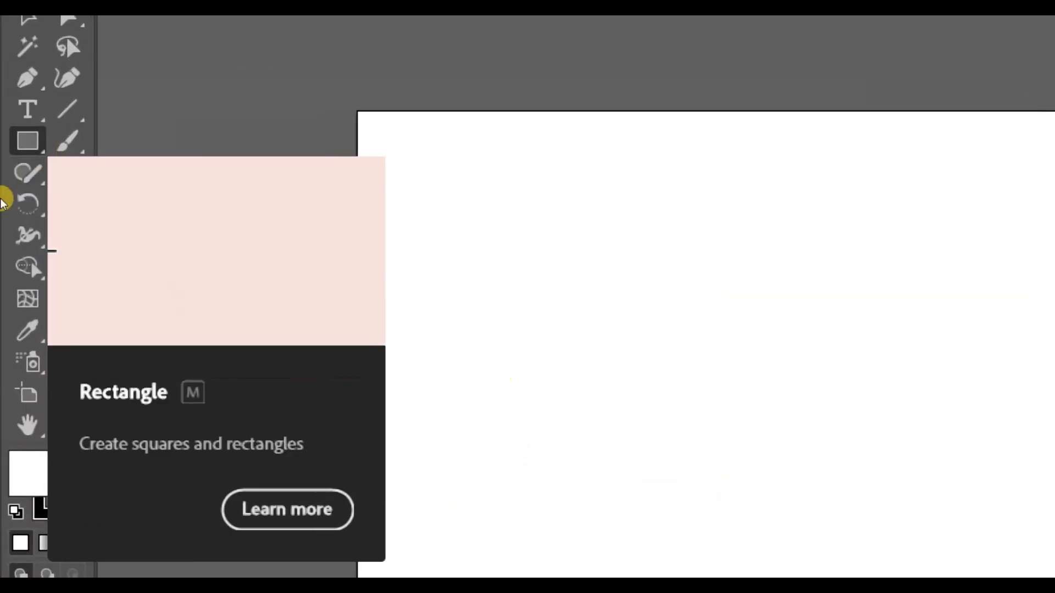
- Draw a circle about 134 pt in diameter with the Ellipse tool and move it to the artboard's lower left area
{"action": "left_click_drag", "start_coordinate": [18, 156], "coordinate": [69, 198]}
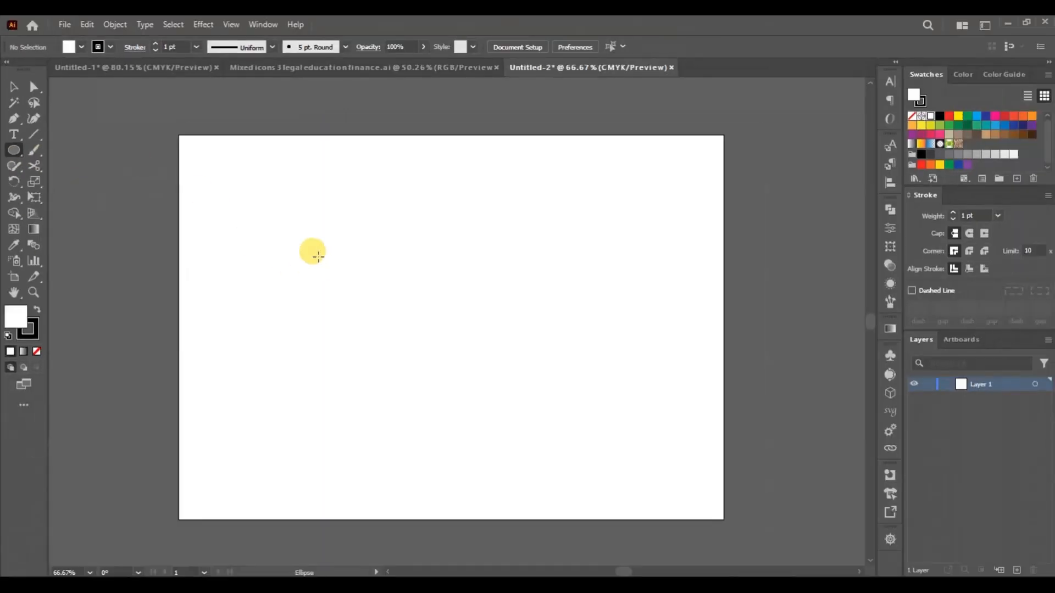
{"action": "left_click_drag", "start_coordinate": [324, 266], "coordinate": [318, 304]}
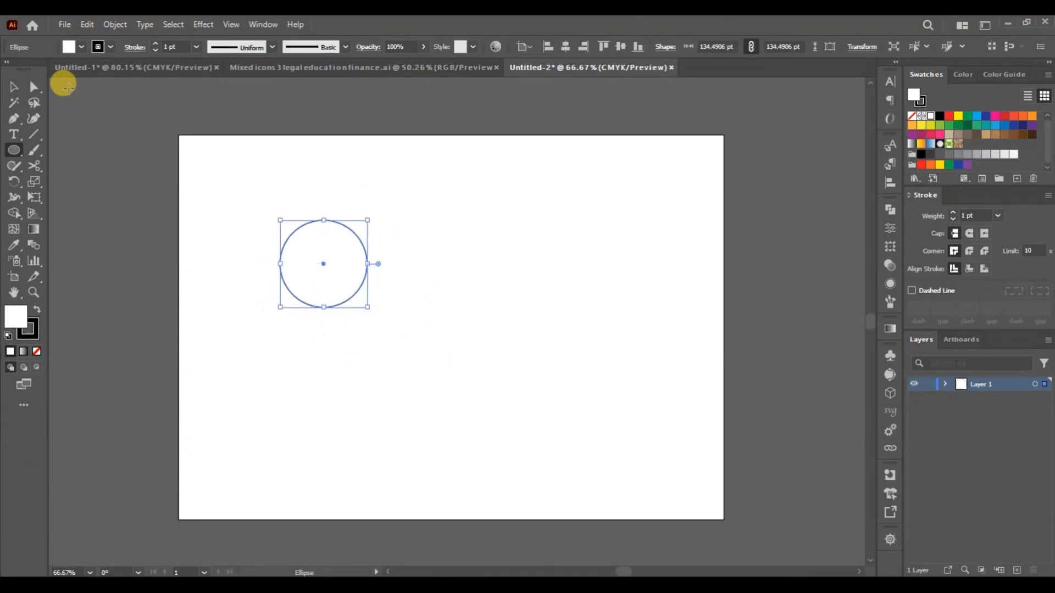
{"action": "left_click", "coordinate": [22, 99]}
{"action": "left_click_drag", "start_coordinate": [322, 242], "coordinate": [335, 335]}
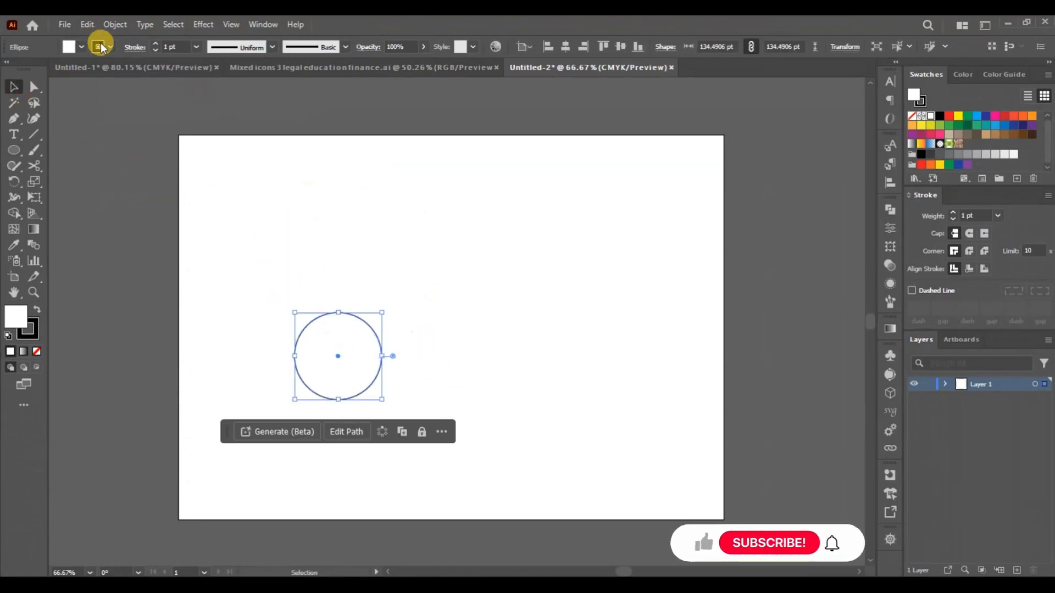
- Fill the circle with black
{"action": "left_click", "coordinate": [110, 47]}
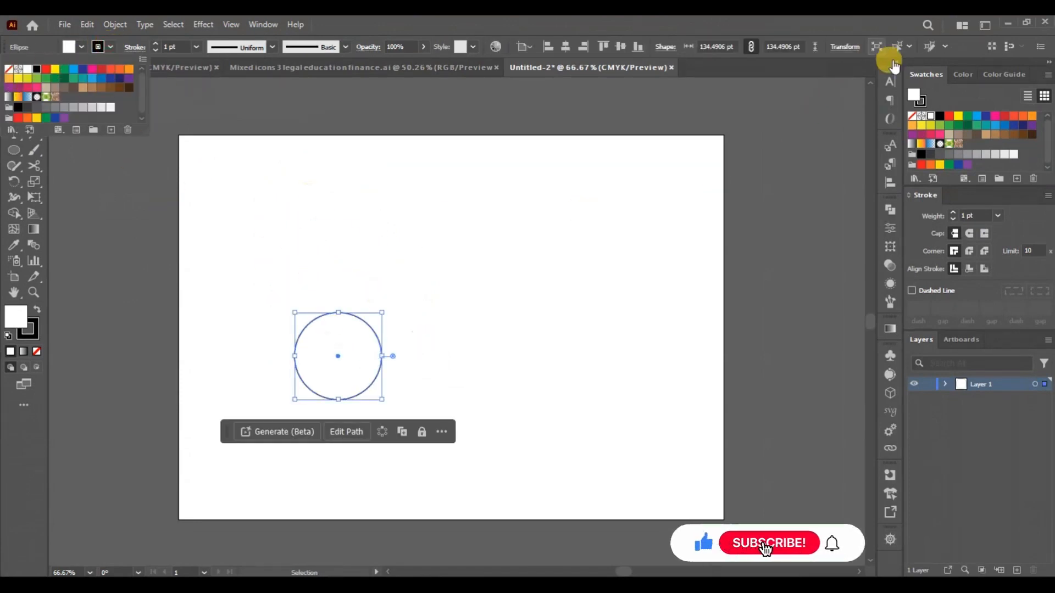
{"action": "left_click", "coordinate": [916, 97]}
{"action": "left_click", "coordinate": [940, 120]}
{"action": "left_click", "coordinate": [310, 266]}
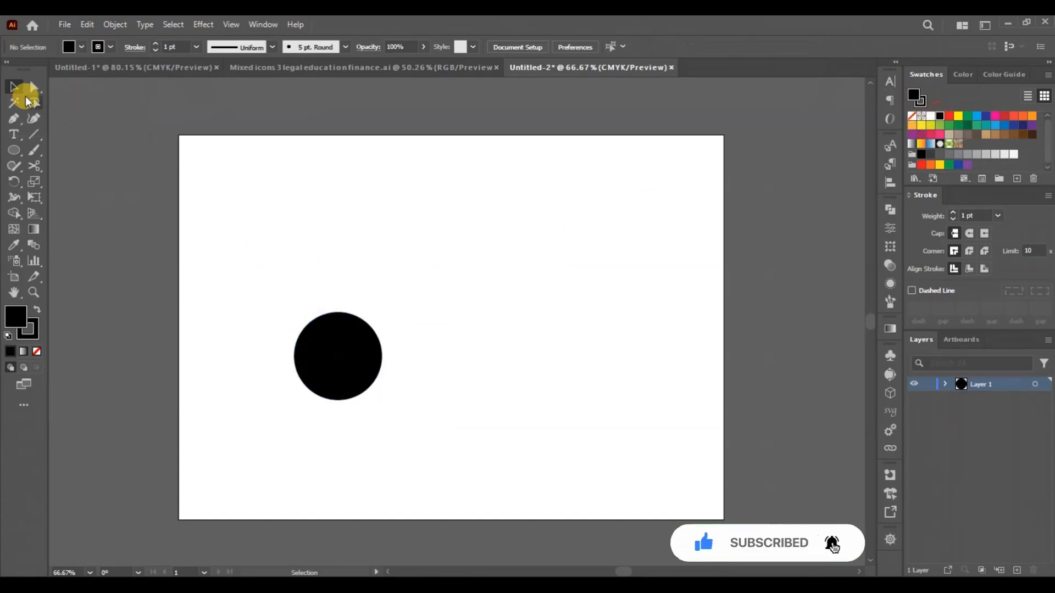
- Paste a copy of the black circle in front and enlarge it from its center to about 194 pt
{"action": "left_click", "coordinate": [330, 357]}
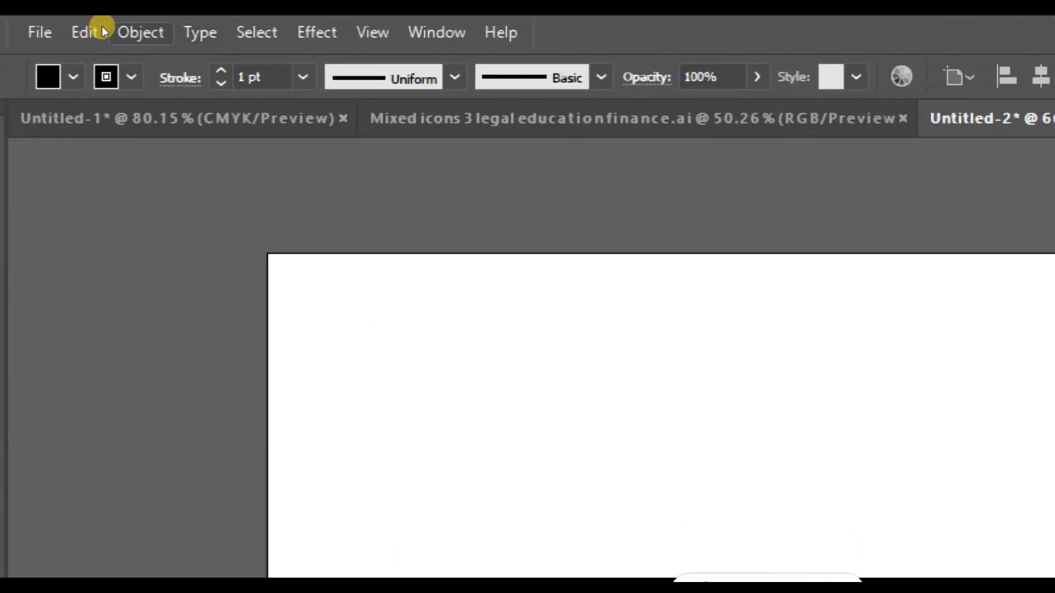
{"action": "left_click", "coordinate": [87, 24]}
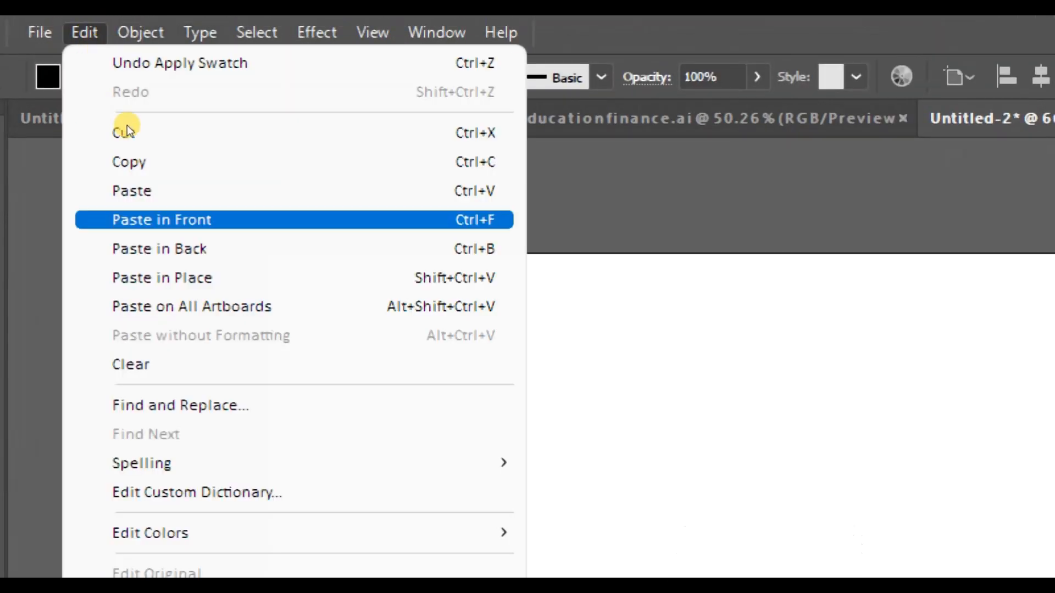
{"action": "left_click", "coordinate": [132, 162]}
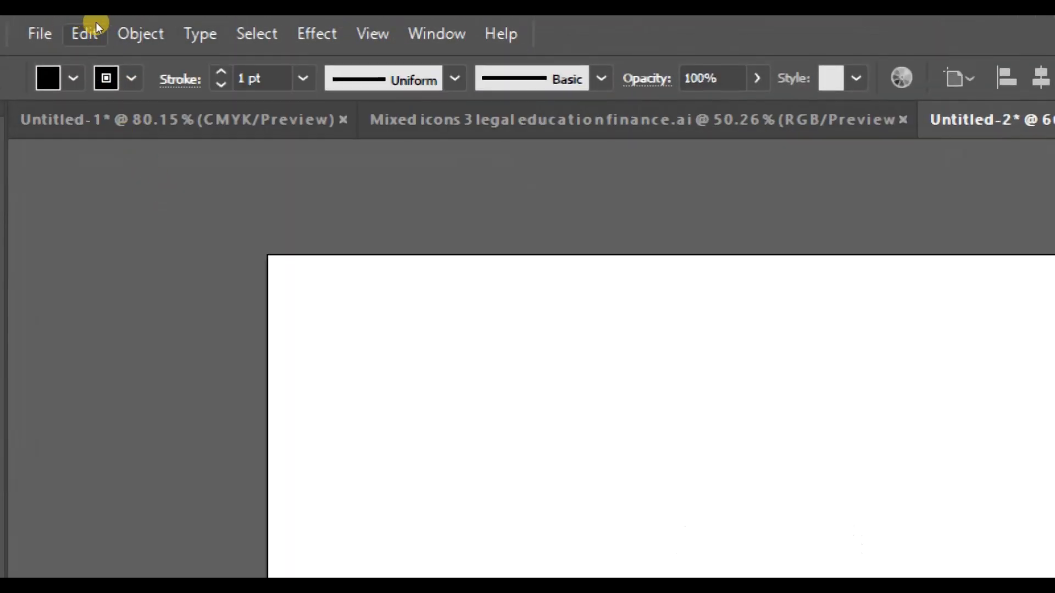
{"action": "left_click", "coordinate": [90, 29]}
{"action": "left_click", "coordinate": [162, 222]}
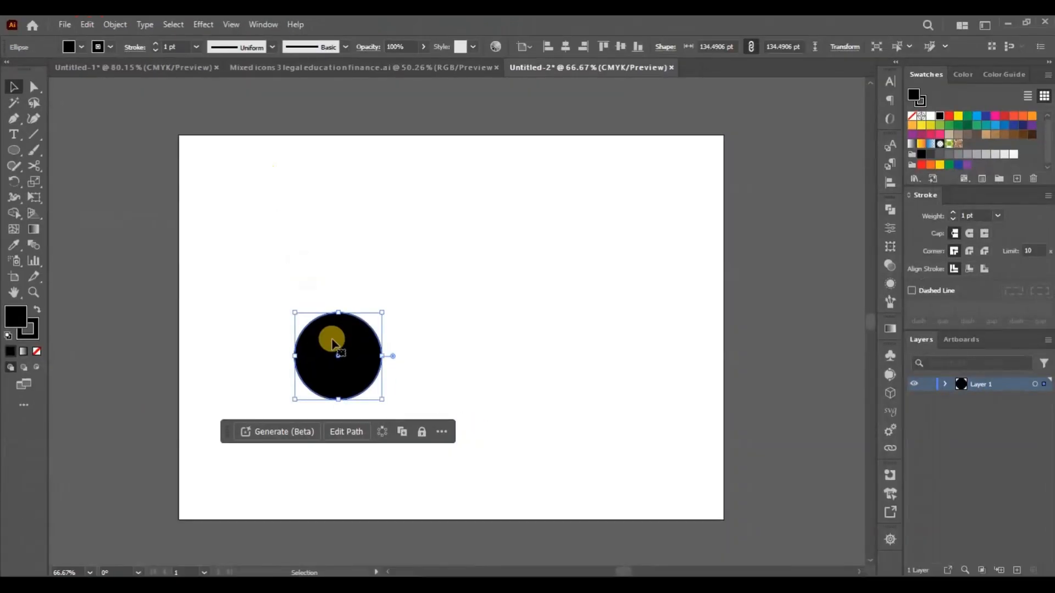
{"action": "left_click_drag", "start_coordinate": [381, 311], "coordinate": [395, 278]}
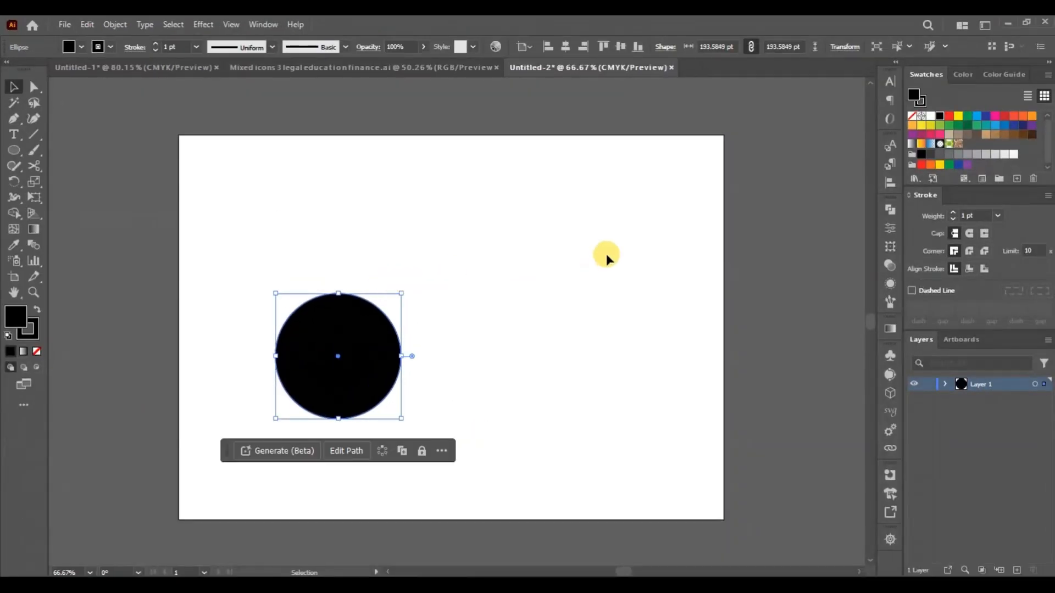
- Send the larger circle to the back and fill it with yellow
{"action": "right_click", "coordinate": [366, 327]}
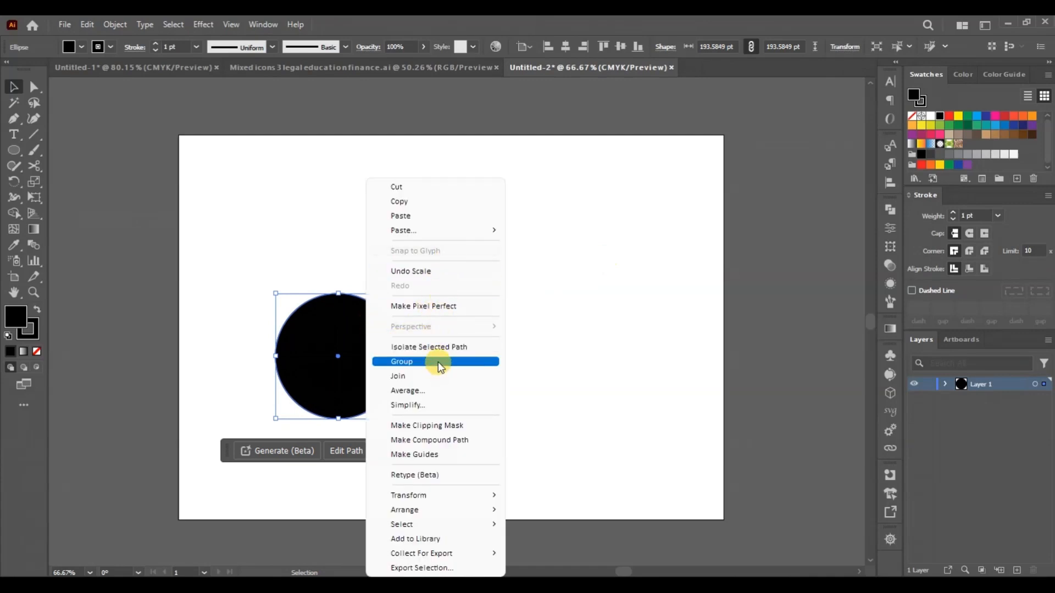
{"action": "mouse_move", "coordinate": [463, 511]}
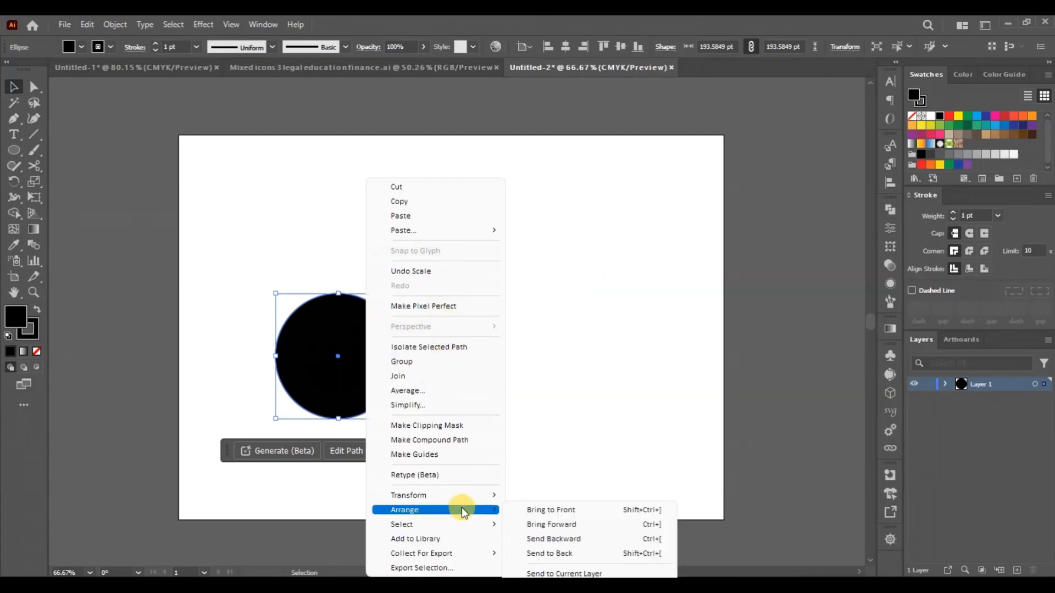
{"action": "left_click", "coordinate": [534, 554]}
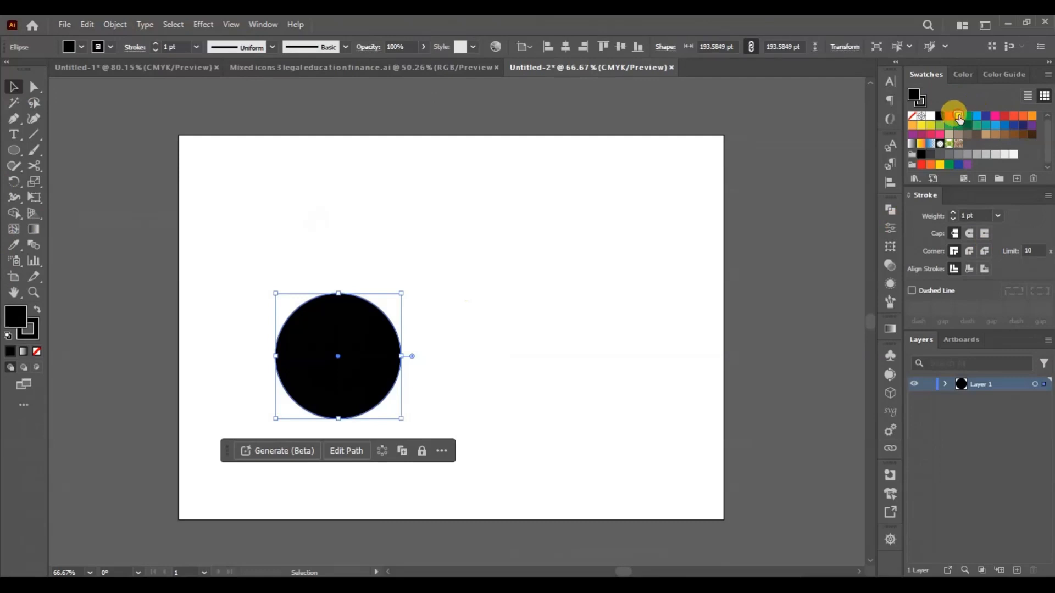
{"action": "left_click", "coordinate": [957, 116]}
- Enlarge the yellow circle to about 218 pt and move both circles up on the artboard
{"action": "left_click_drag", "start_coordinate": [402, 293], "coordinate": [415, 280]}
{"action": "left_click_drag", "start_coordinate": [297, 238], "coordinate": [352, 278]}
{"action": "left_click", "coordinate": [473, 227]}
- Remove the stroke from the yellow circle by setting it to None
{"action": "left_click", "coordinate": [370, 257]}
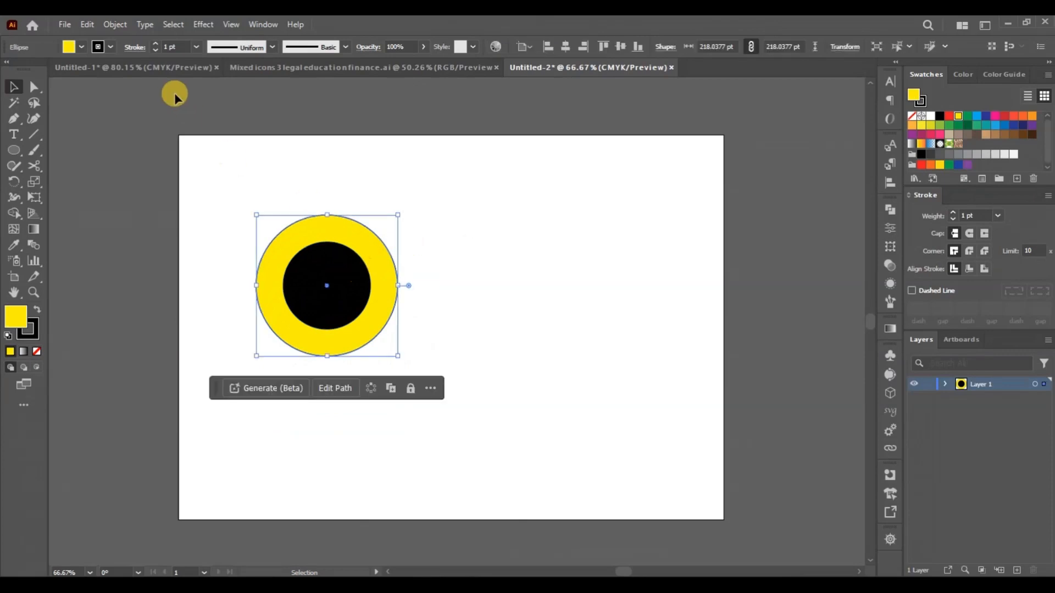
{"action": "left_click", "coordinate": [104, 48]}
{"action": "left_click", "coordinate": [116, 215]}
{"action": "left_click", "coordinate": [210, 220]}
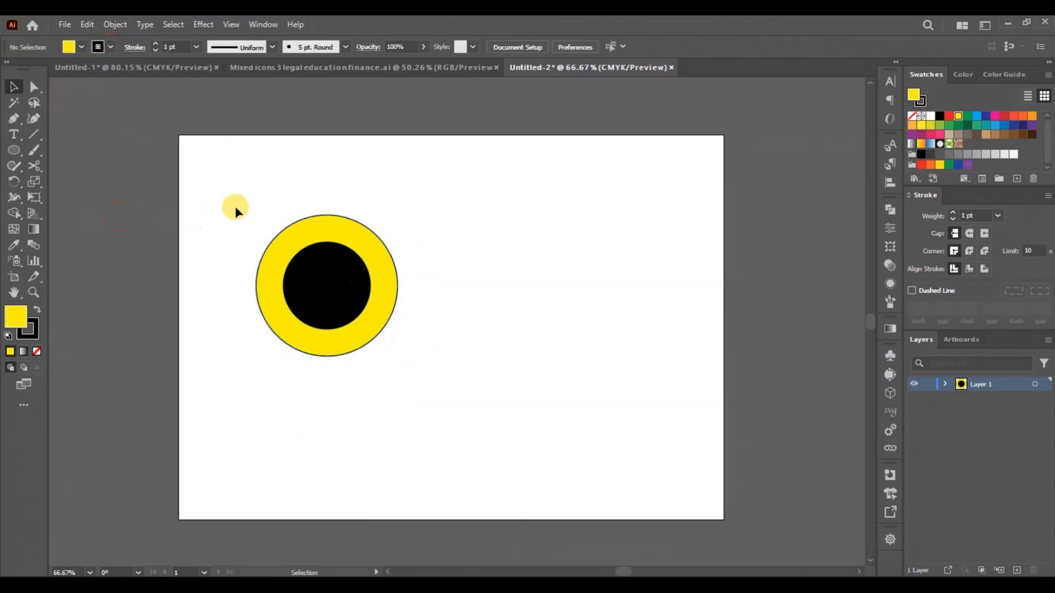
{"action": "left_click", "coordinate": [308, 230]}
{"action": "left_click", "coordinate": [111, 48]}
{"action": "left_click", "coordinate": [5, 68]}
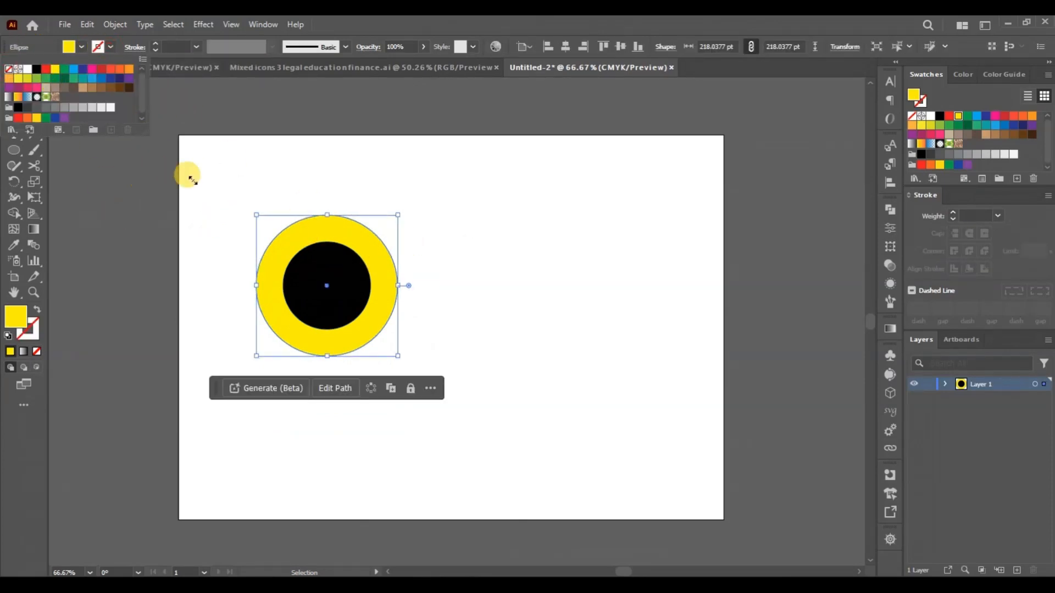
{"action": "left_click", "coordinate": [189, 176]}
{"action": "left_click", "coordinate": [225, 174]}
{"action": "left_click", "coordinate": [392, 311]}
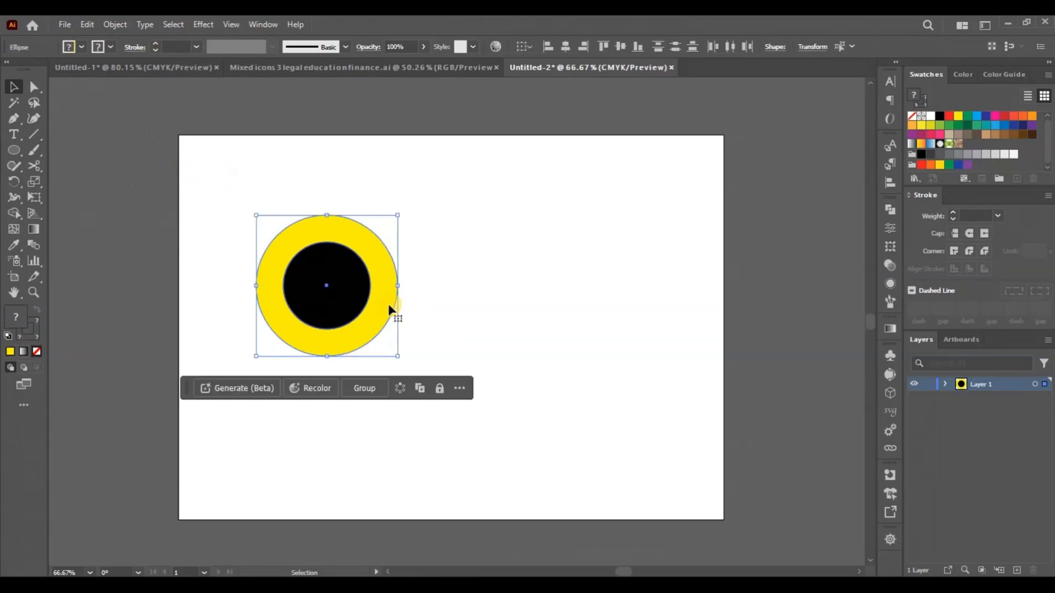
{"action": "double_click", "coordinate": [337, 306]}
{"action": "double_click", "coordinate": [735, 190]}
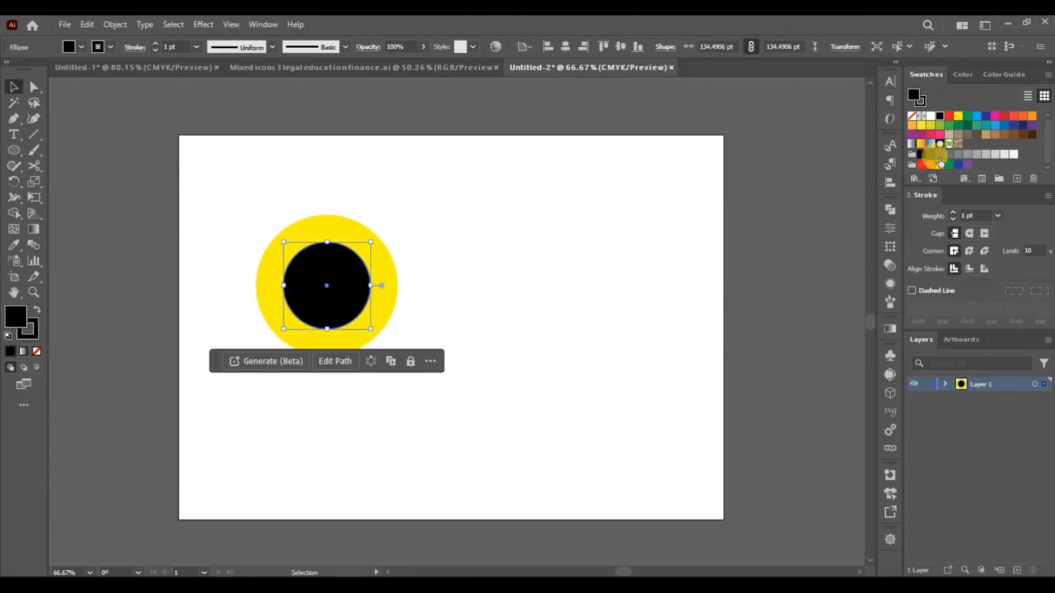
- Cut the yellow circle at its left and right anchor points with the Scissors tool and delete the upper half
{"action": "left_click", "coordinate": [390, 303]}
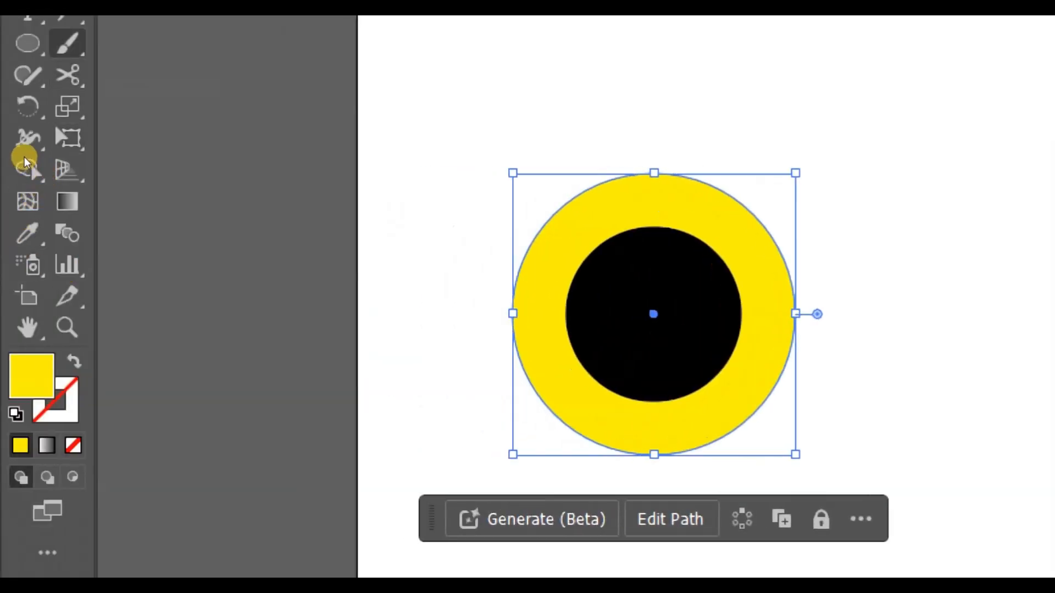
{"action": "key", "text": "c"}
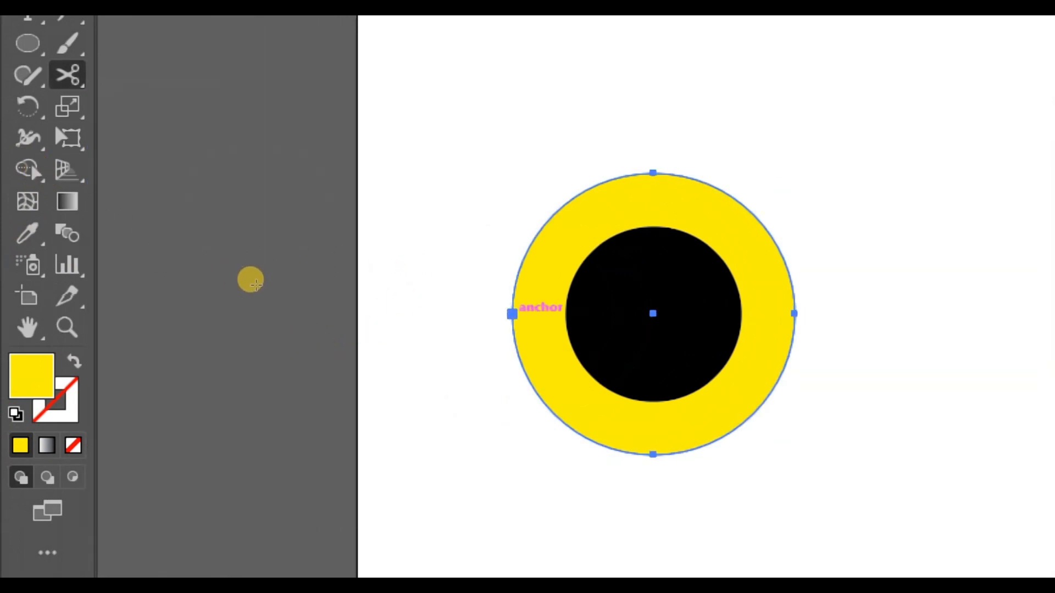
{"action": "left_click", "coordinate": [512, 313]}
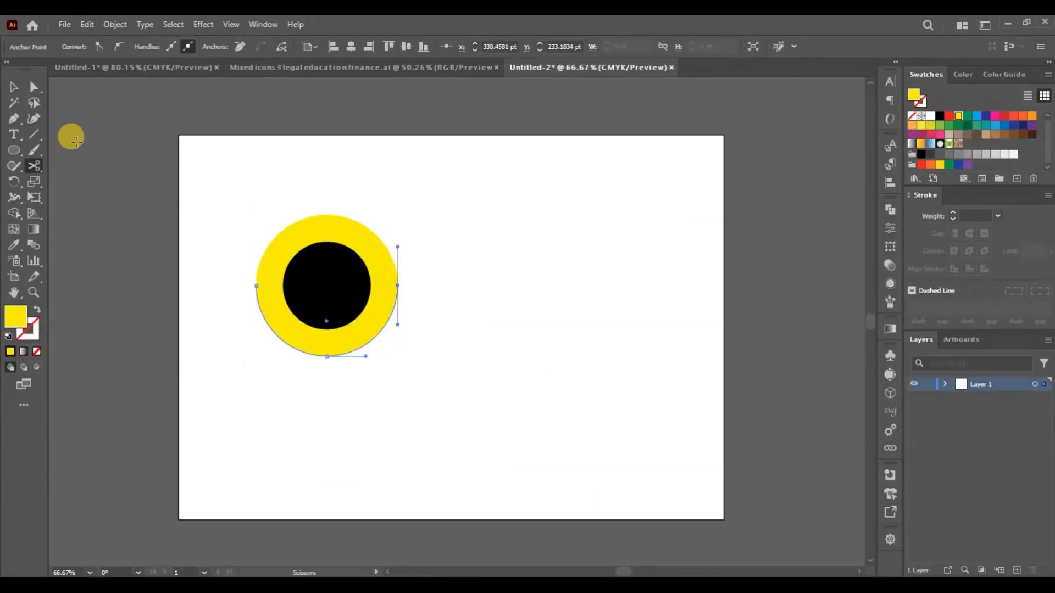
{"action": "left_click", "coordinate": [14, 86]}
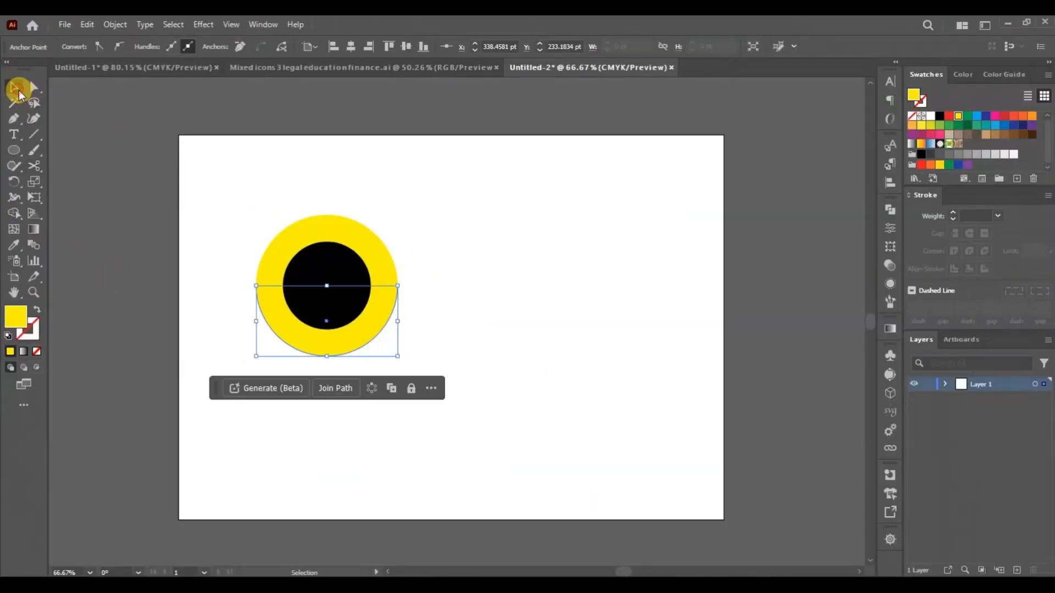
{"action": "left_click", "coordinate": [480, 372]}
{"action": "left_click", "coordinate": [381, 260]}
{"action": "key", "text": "Delete"}
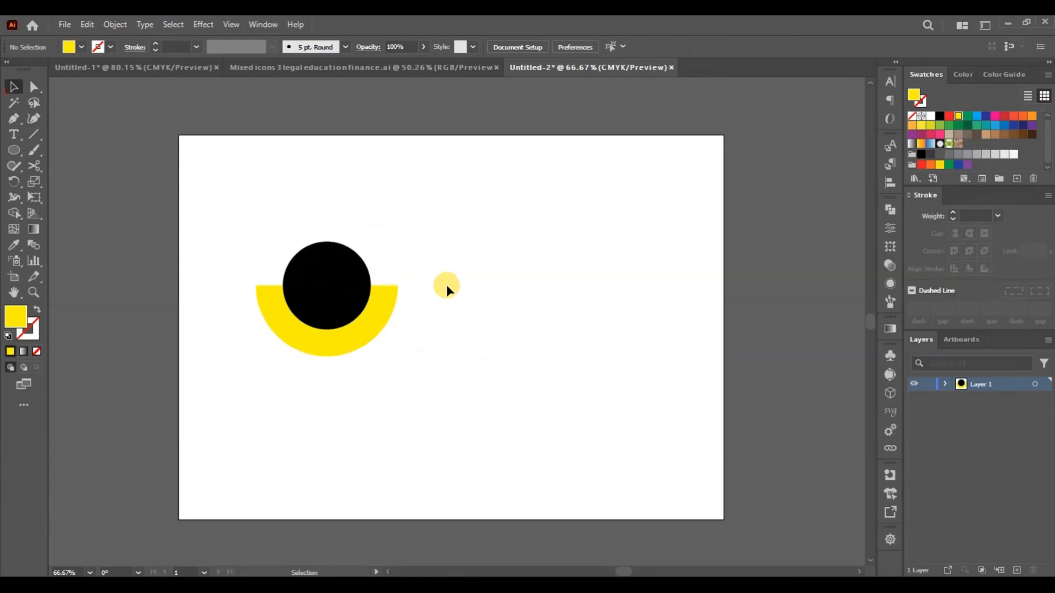
- Fill the black inner circle with white and set its stroke to None
{"action": "left_click", "coordinate": [348, 351]}
{"action": "left_click", "coordinate": [362, 269]}
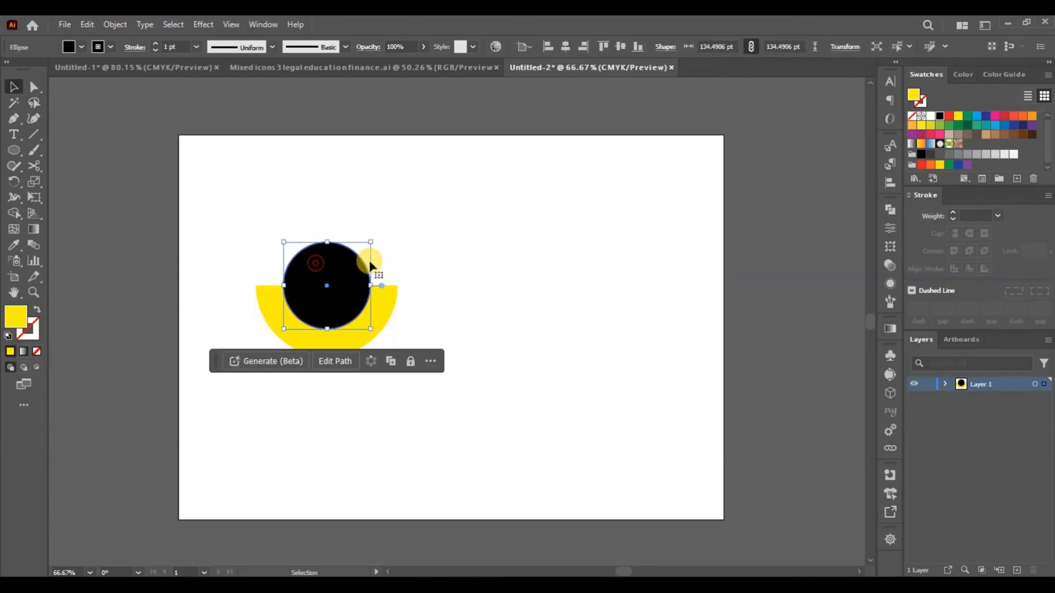
{"action": "left_click", "coordinate": [930, 117]}
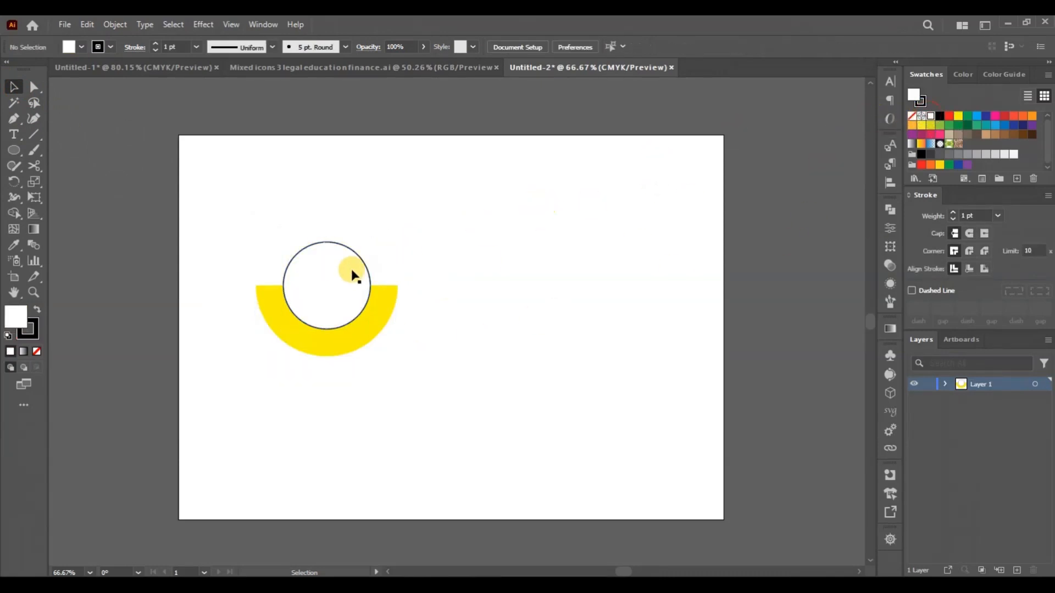
{"action": "left_click", "coordinate": [111, 49]}
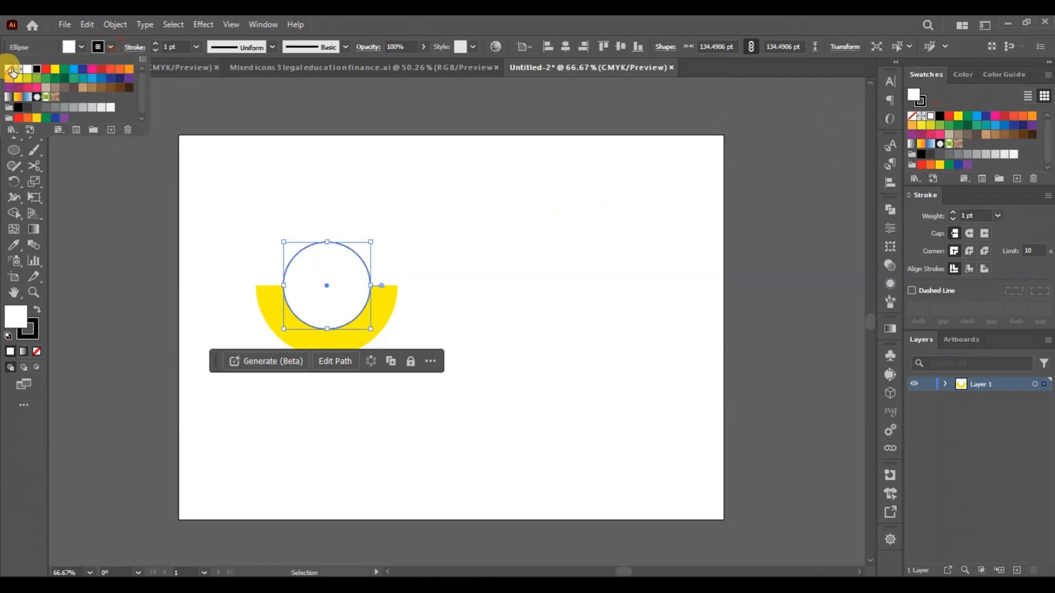
{"action": "left_click", "coordinate": [6, 64]}
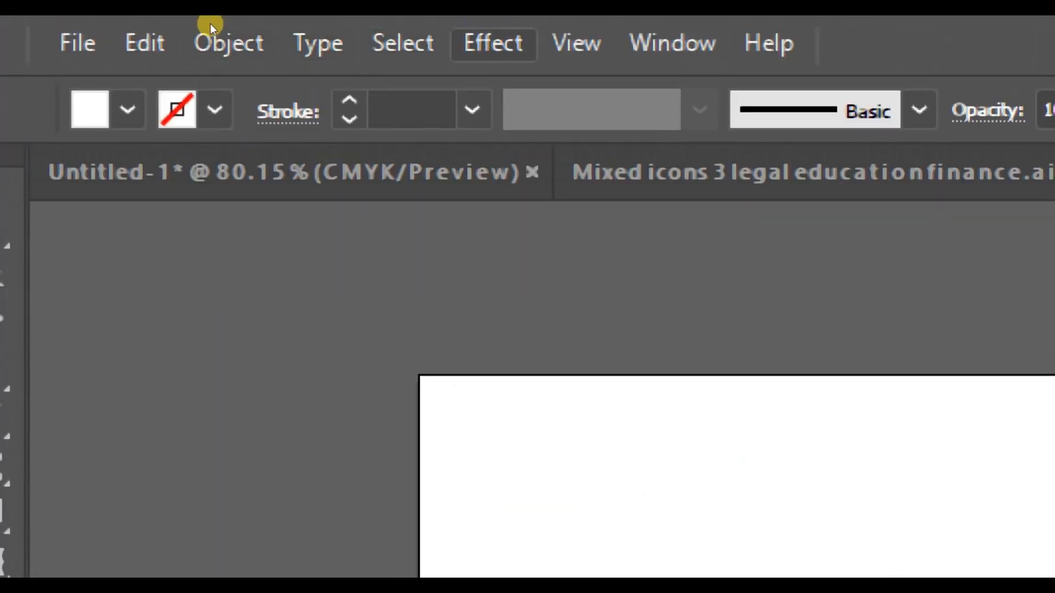
- Apply a Drop Shadow effect to the white circle with Multiply mode, 75% opacity, 0 pt X offset, 7 pt Y offset and 5 pt blur
{"action": "left_click", "coordinate": [493, 44]}
{"action": "mouse_move", "coordinate": [708, 419]}
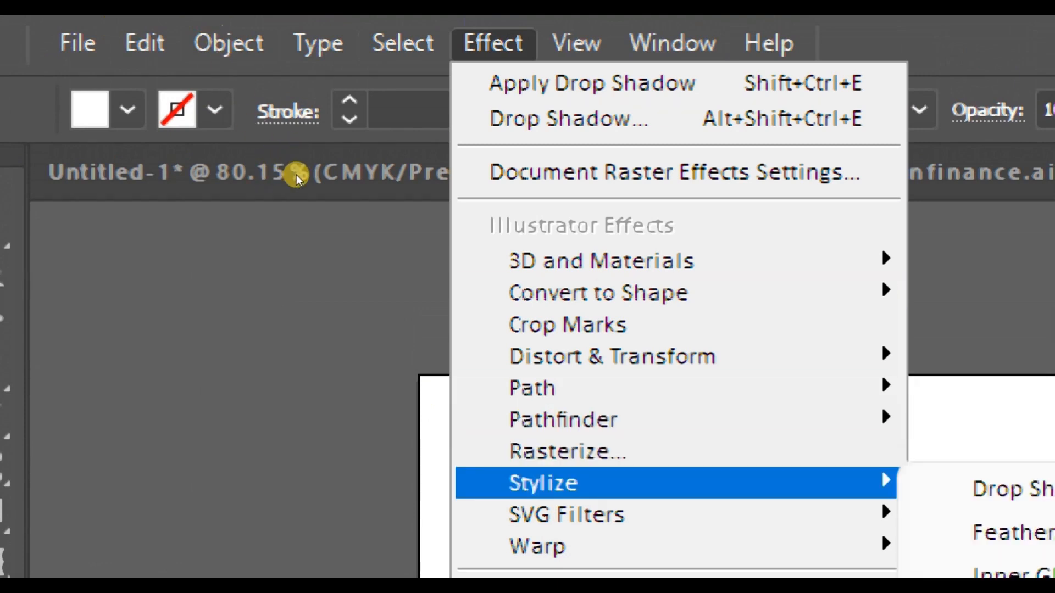
{"action": "key", "text": "Escape"}
{"action": "scroll", "coordinate": [804, 439], "scroll_direction": "down", "scroll_amount": 2}
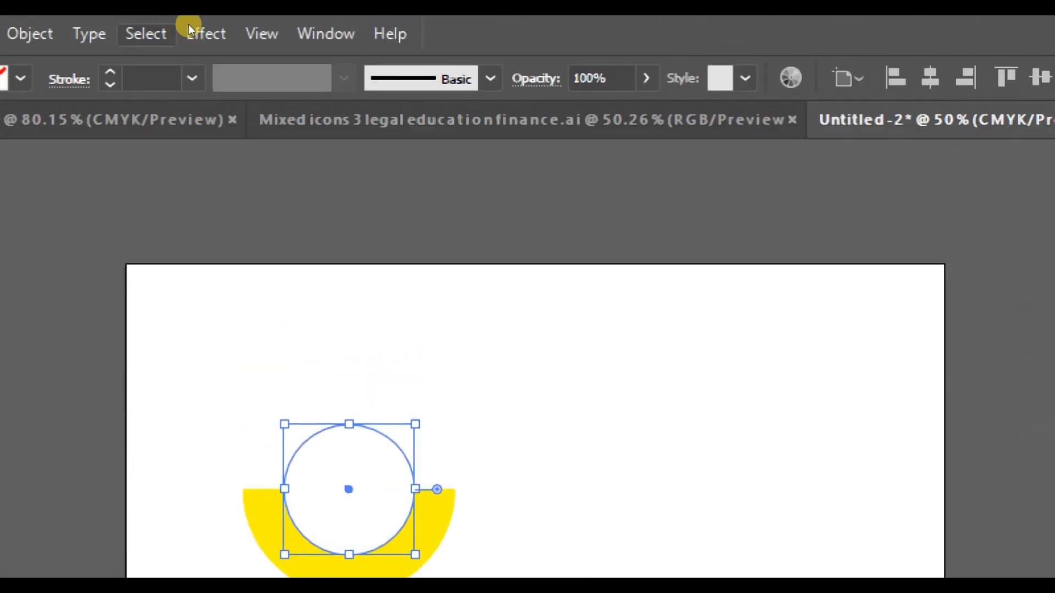
{"action": "left_click", "coordinate": [201, 23]}
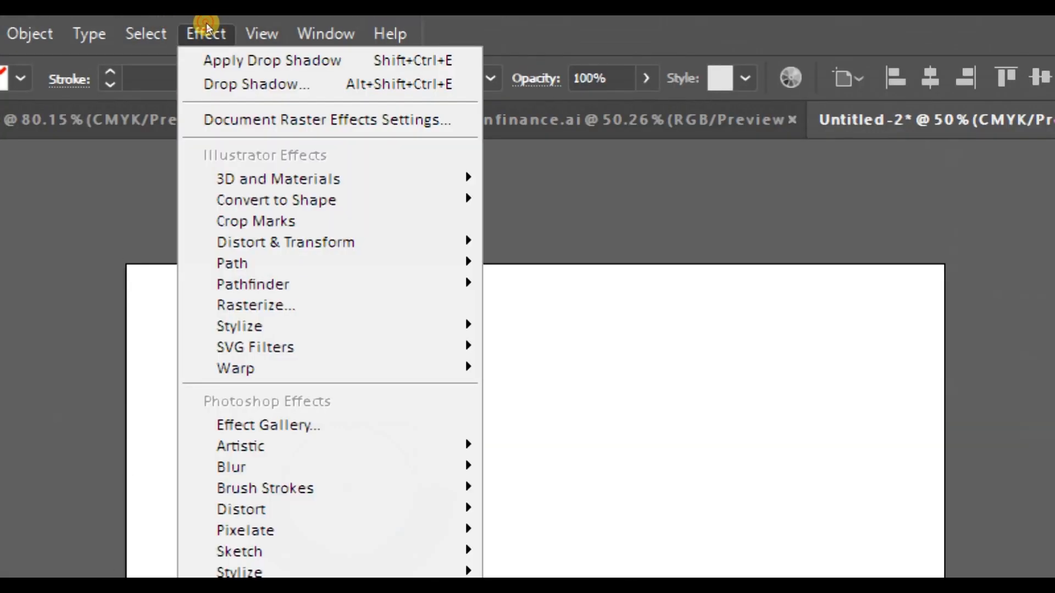
{"action": "mouse_move", "coordinate": [220, 170]}
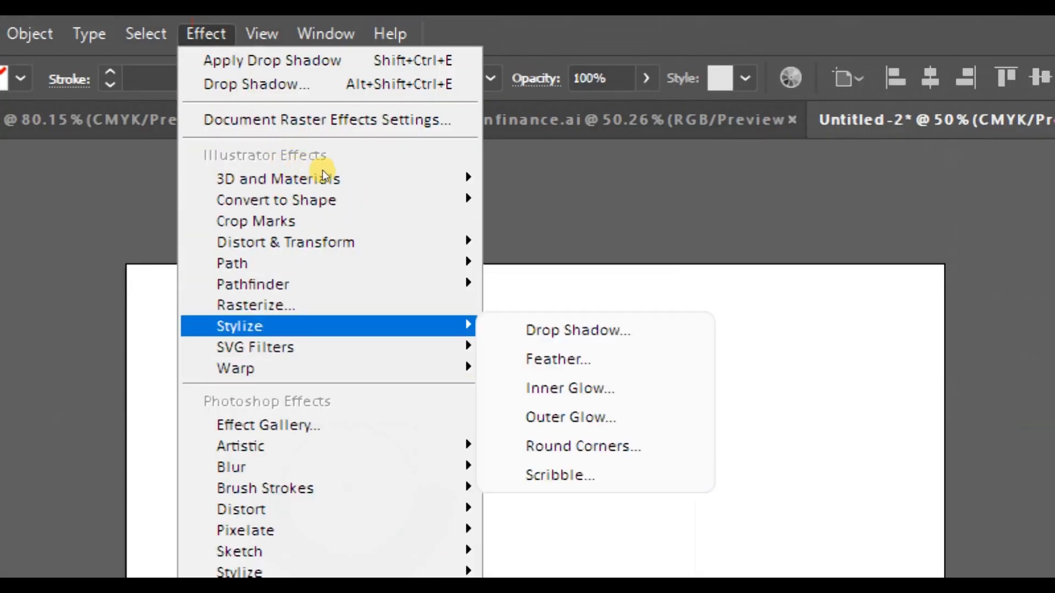
{"action": "left_click", "coordinate": [555, 330]}
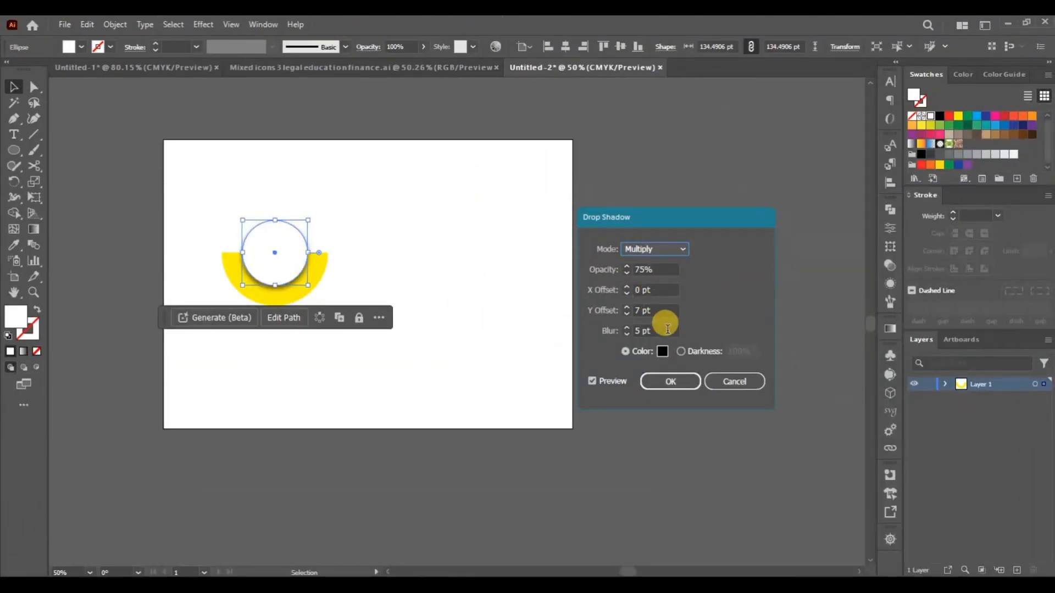
{"action": "left_click", "coordinate": [655, 378]}
{"action": "left_click", "coordinate": [443, 292]}
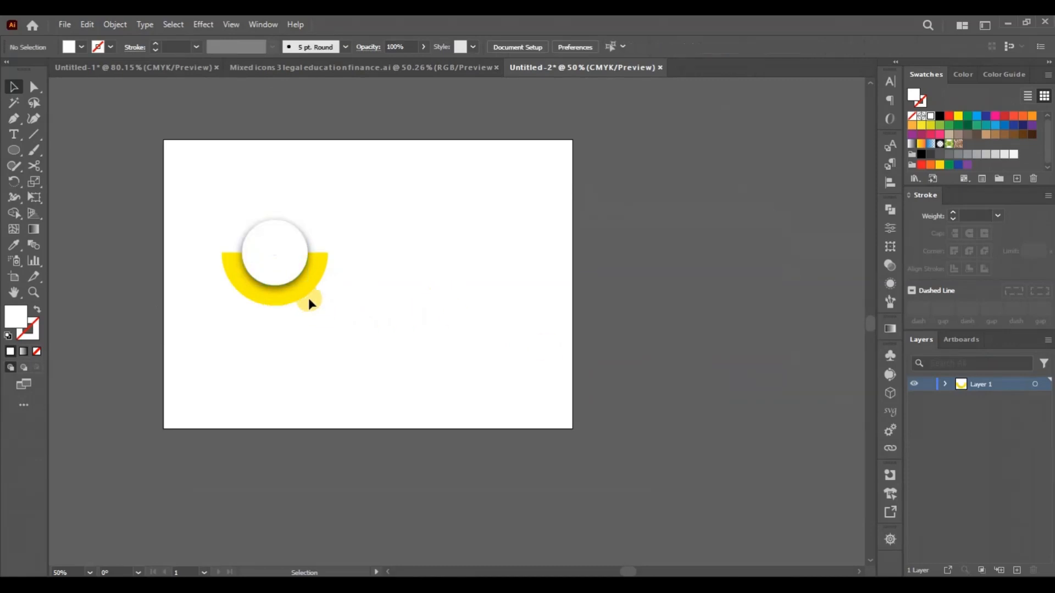
- Duplicate the yellow half-circle and shadowed white circle together, placing the copy to the right at the same height
{"action": "left_click", "coordinate": [284, 261]}
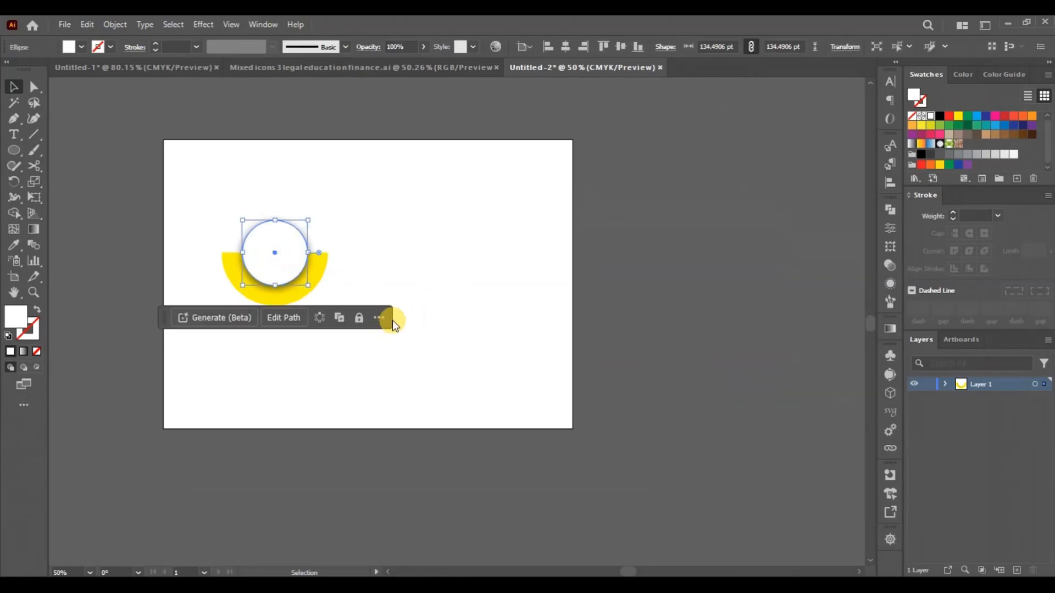
{"action": "scroll", "coordinate": [392, 319], "scroll_direction": "left", "scroll_amount": 1}
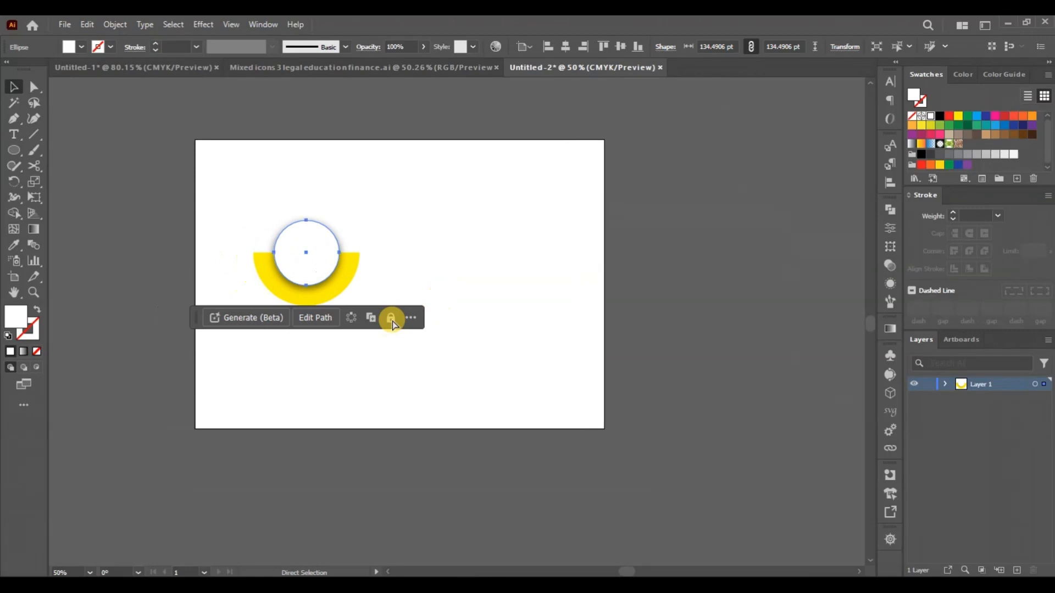
{"action": "key", "text": "ctrl+0"}
{"action": "left_click", "coordinate": [483, 311]}
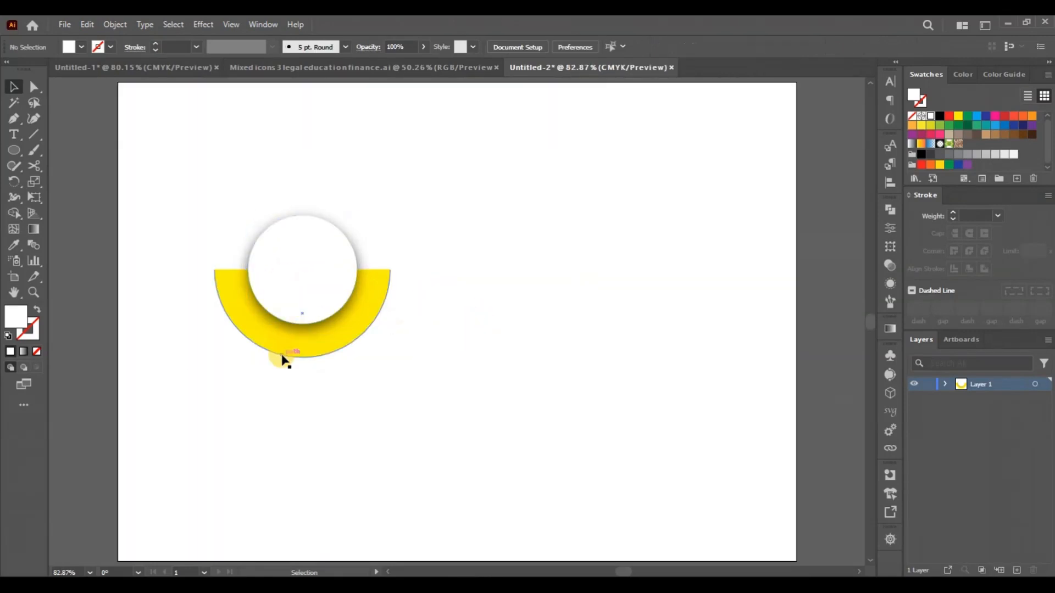
{"action": "left_click_drag", "start_coordinate": [239, 197], "coordinate": [501, 304]}
- Flip the copied half-circle and white circle vertically together so the yellow arch sits on top
{"action": "left_click", "coordinate": [890, 227]}
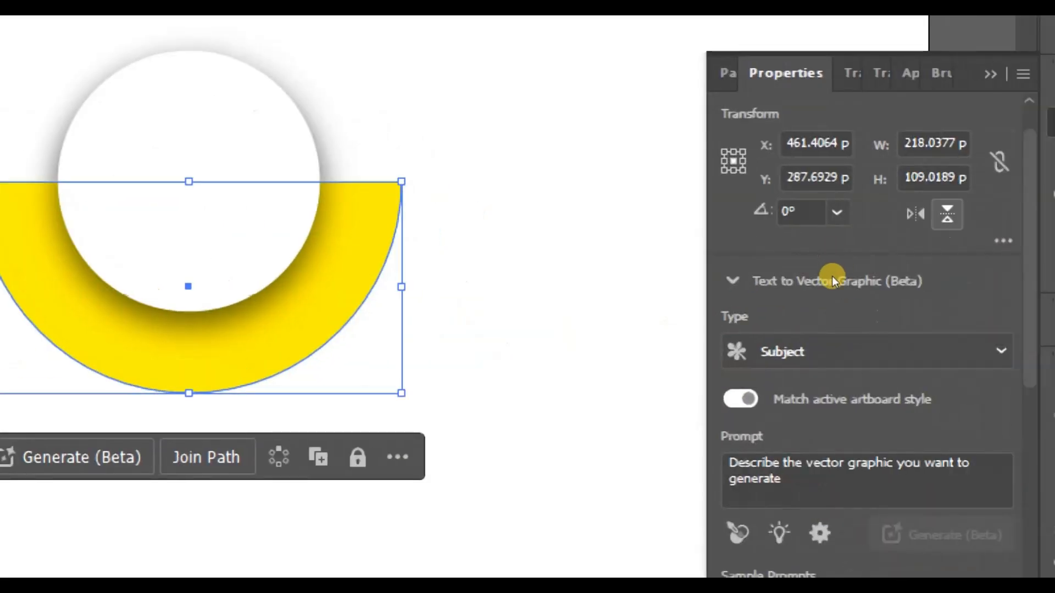
{"action": "left_click", "coordinate": [831, 276]}
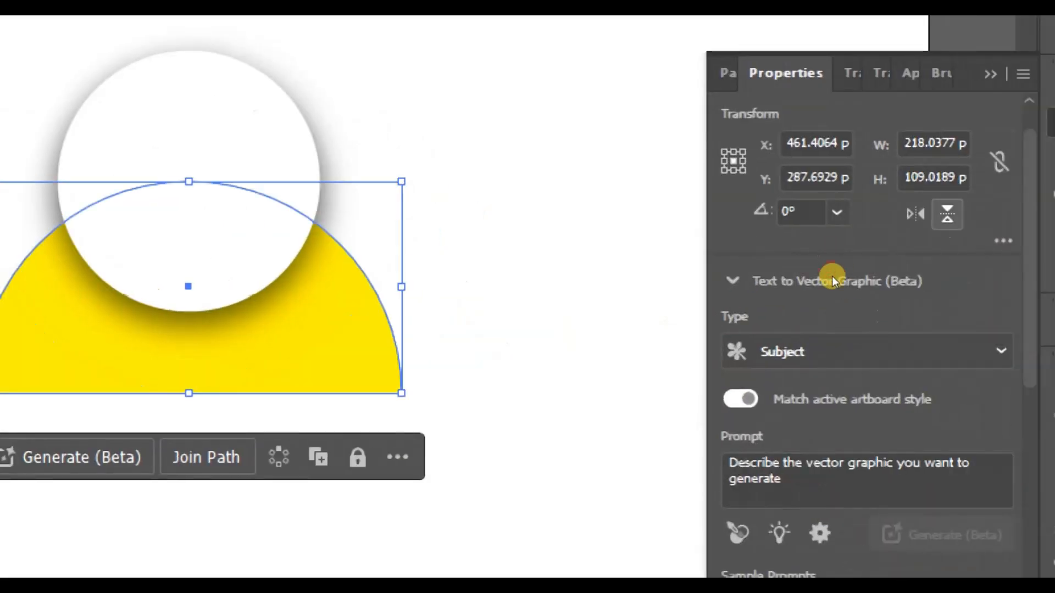
{"action": "left_click", "coordinate": [832, 276]}
{"action": "left_click_drag", "start_coordinate": [540, 310], "coordinate": [540, 311]}
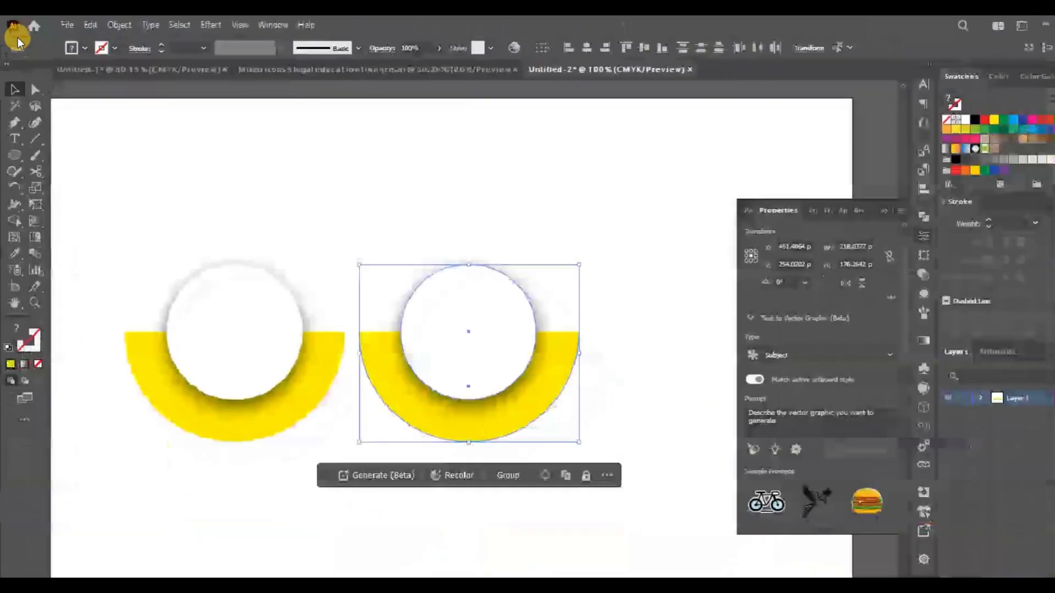
{"action": "key", "text": "ctrl+alt"}
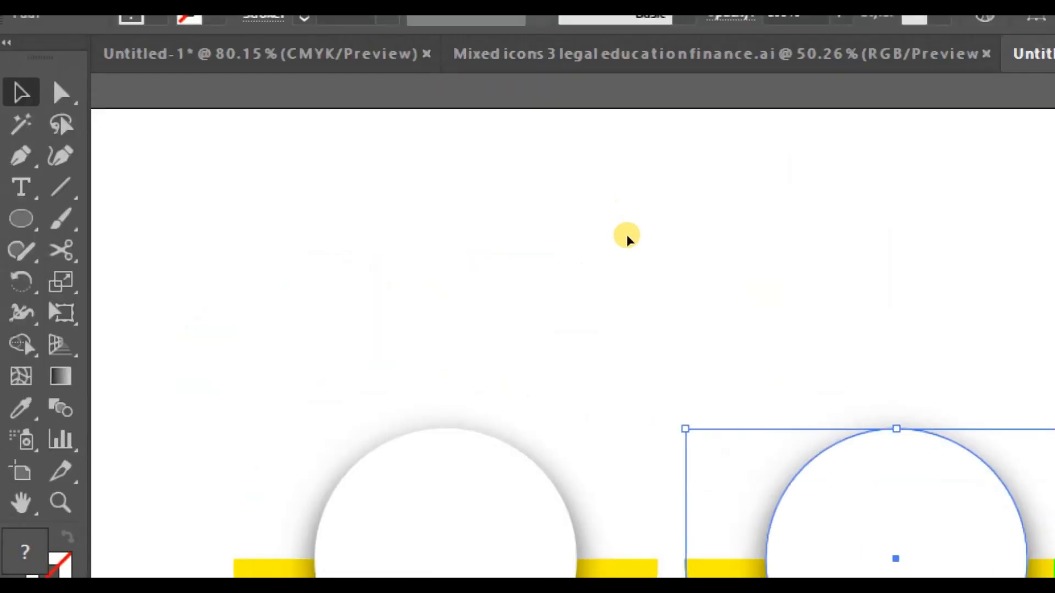
{"action": "scroll", "coordinate": [627, 237], "scroll_direction": "down", "scroll_amount": 9}
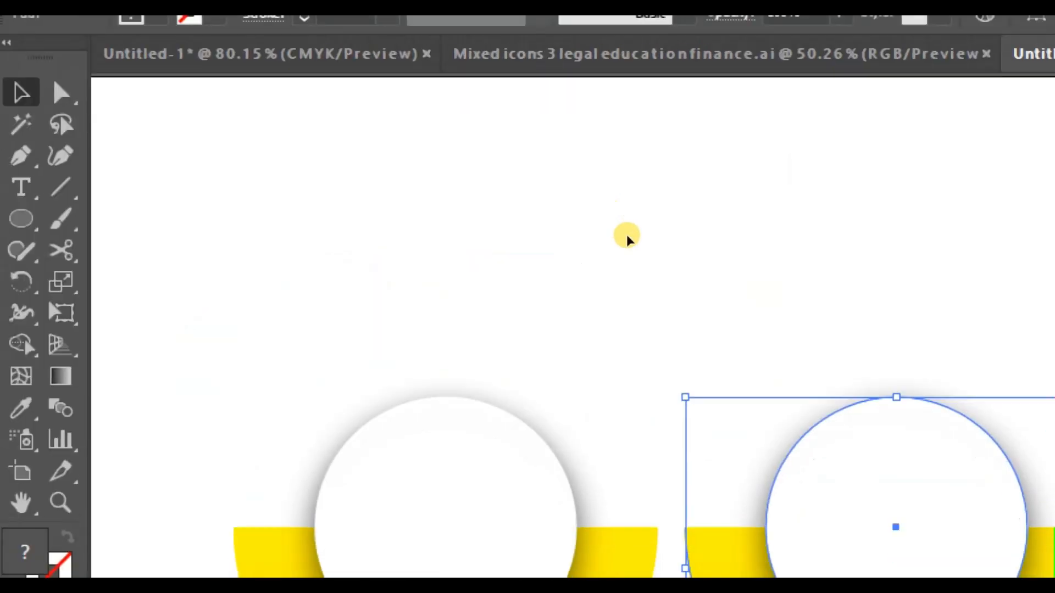
{"action": "scroll", "coordinate": [66, 30], "scroll_direction": "right", "scroll_amount": 5}
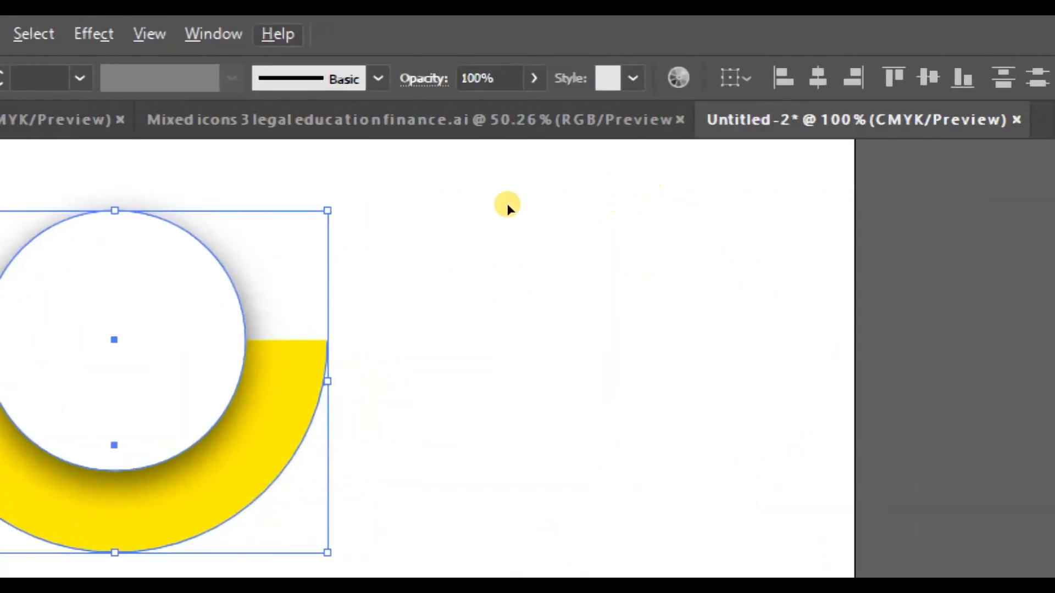
{"action": "scroll", "coordinate": [507, 204], "scroll_direction": "right", "scroll_amount": 1}
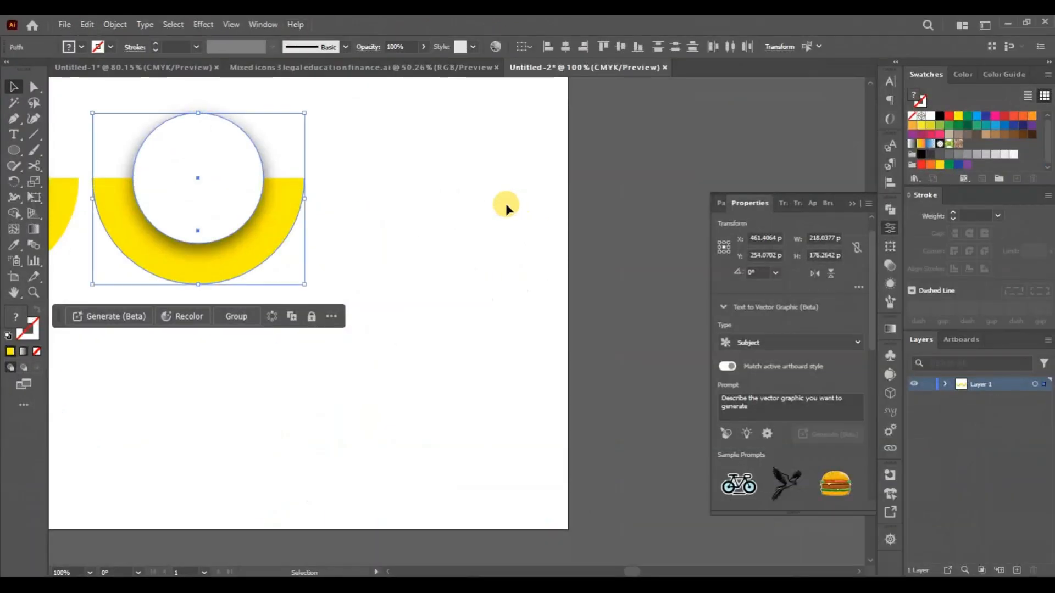
{"action": "left_click", "coordinate": [832, 274]}
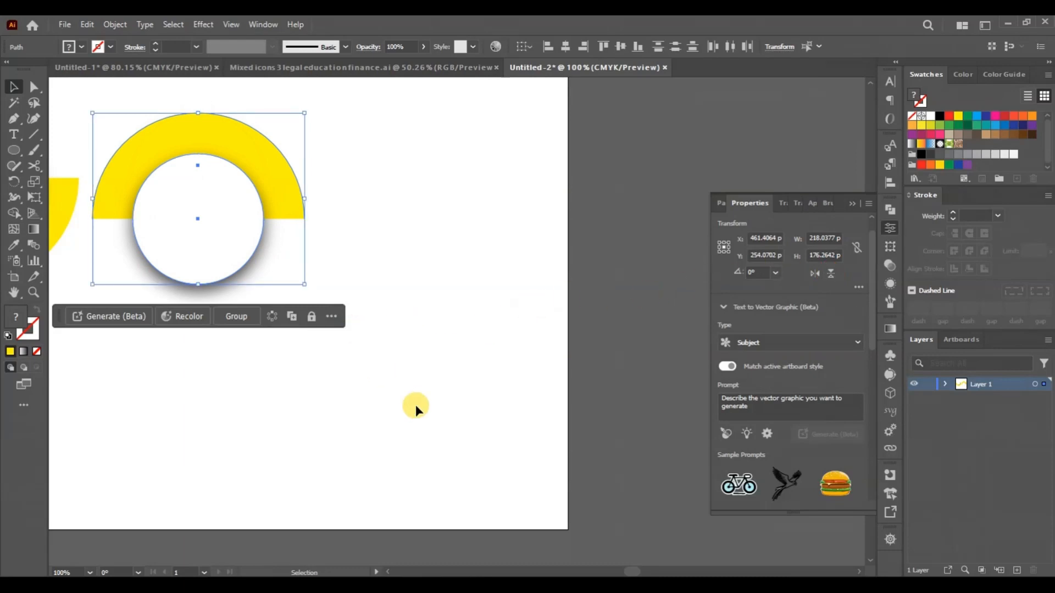
{"action": "scroll", "coordinate": [502, 431], "scroll_direction": "up", "scroll_amount": 1}
{"action": "scroll", "coordinate": [502, 431], "scroll_direction": "left", "scroll_amount": 4}
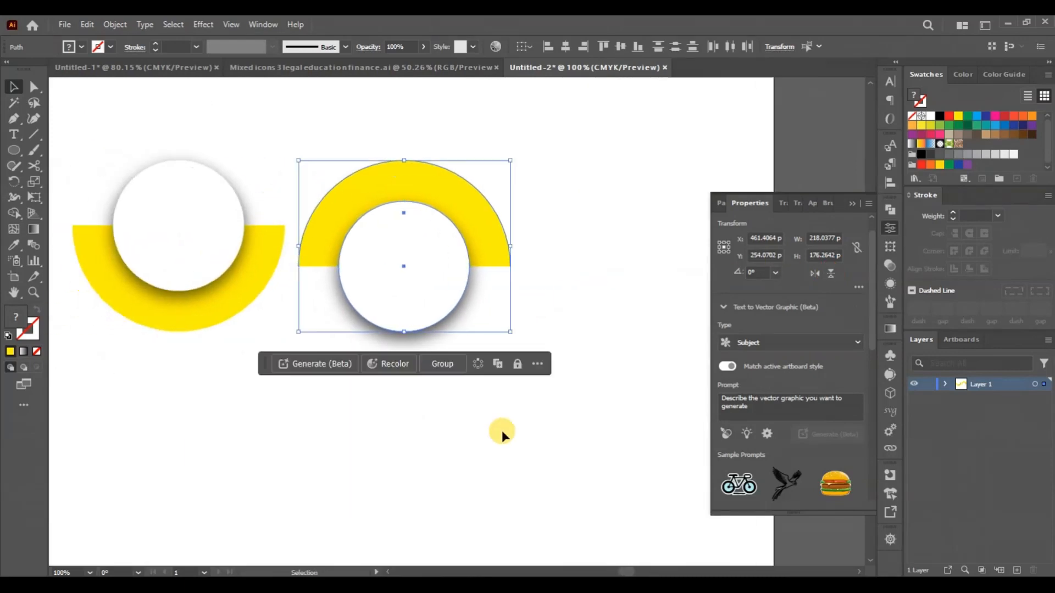
- Add a third pair to the row by duplicating the flipped pair and flipping the copy vertically, with the half-circles touching end to end
{"action": "scroll", "coordinate": [502, 430], "scroll_direction": "up", "scroll_amount": 2}
{"action": "left_click_drag", "start_coordinate": [450, 384], "coordinate": [614, 369]}
{"action": "left_click", "coordinate": [830, 273]}
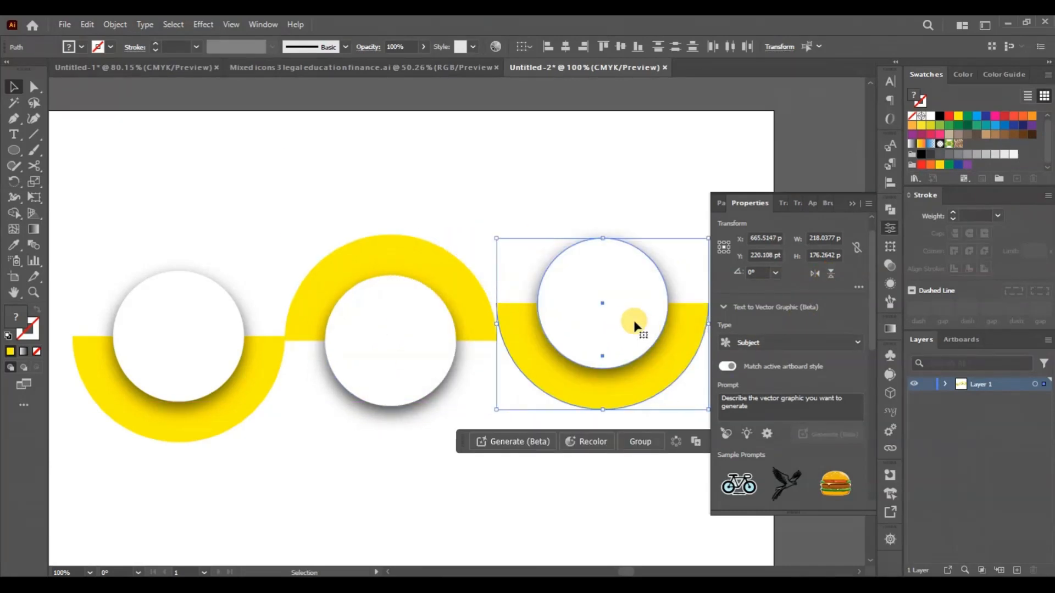
{"action": "left_click_drag", "start_coordinate": [631, 330], "coordinate": [629, 355]}
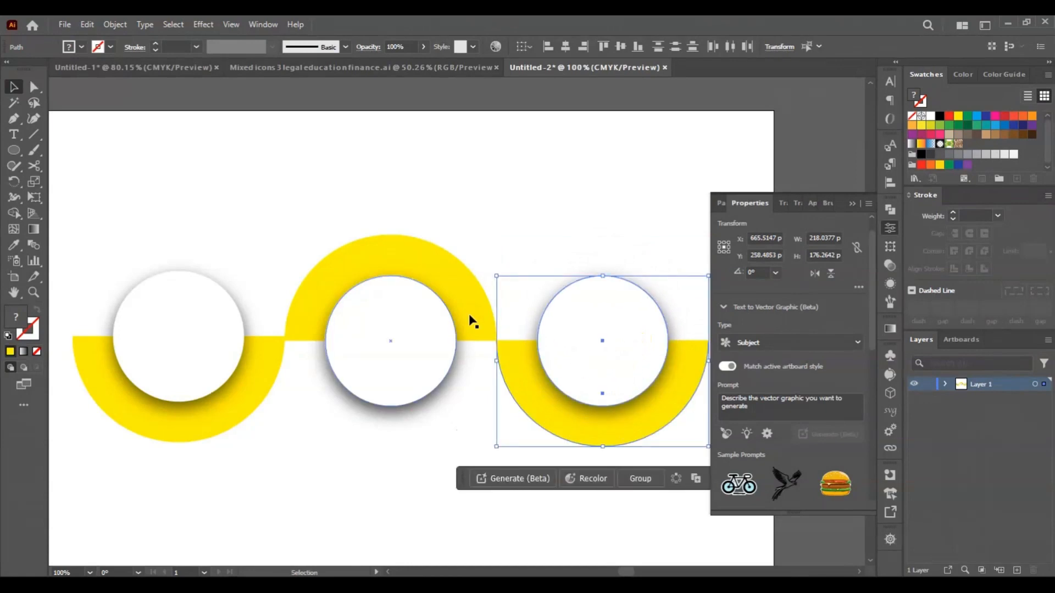
{"action": "key", "text": "a"}
{"action": "key", "text": "v"}
{"action": "left_click", "coordinate": [887, 228]}
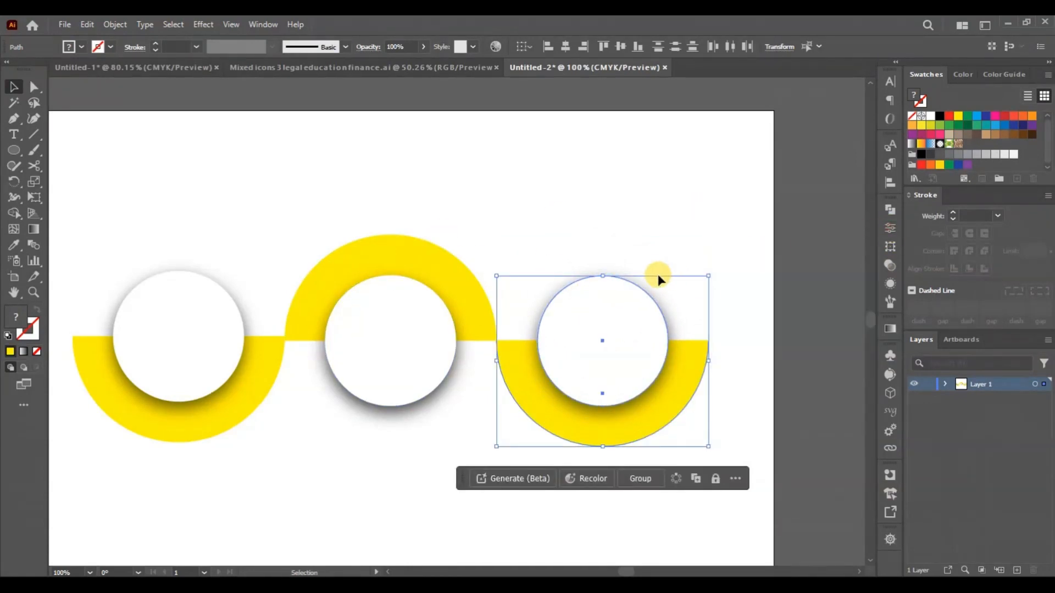
{"action": "key", "text": "a"}
{"action": "scroll", "coordinate": [660, 279], "scroll_direction": "right", "scroll_amount": 2}
{"action": "key", "text": "v"}
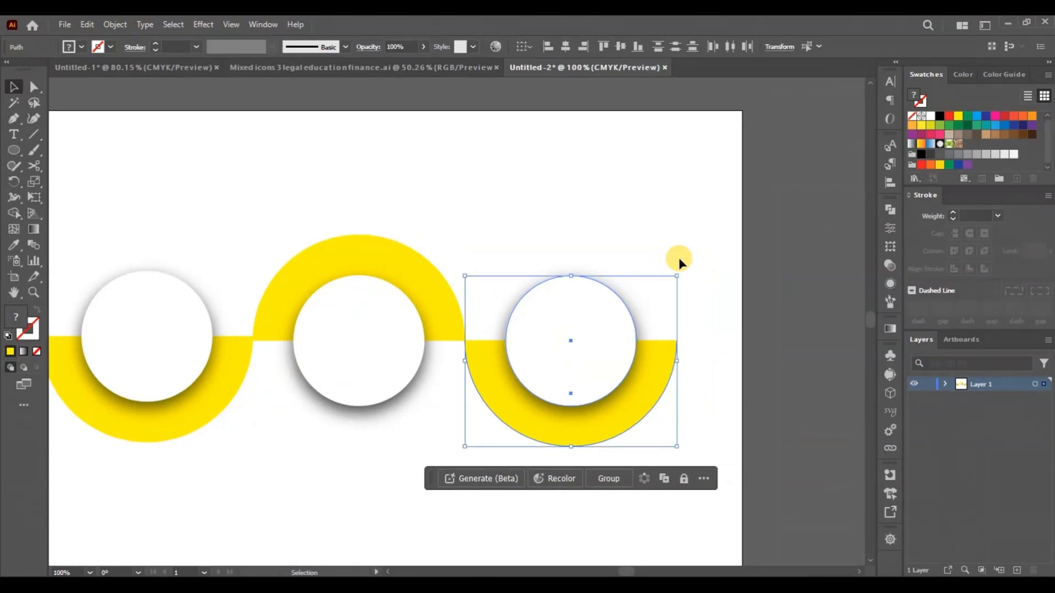
{"action": "scroll", "coordinate": [678, 258], "scroll_direction": "down", "scroll_amount": 3}
{"action": "key", "text": "a"}
{"action": "scroll", "coordinate": [679, 263], "scroll_direction": "left", "scroll_amount": 15}
{"action": "scroll", "coordinate": [679, 263], "scroll_direction": "right", "scroll_amount": 5}
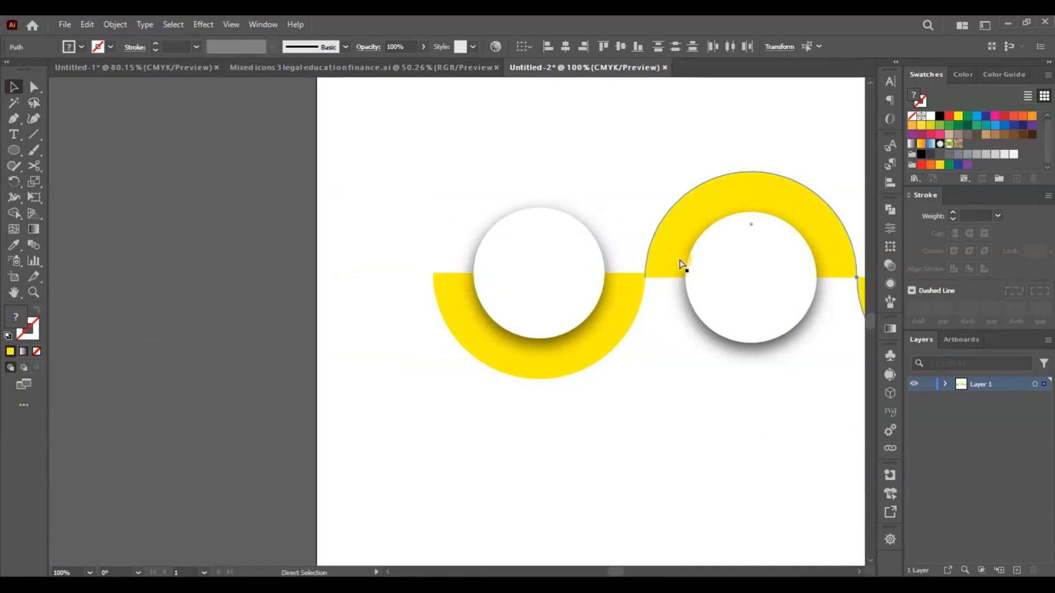
{"action": "scroll", "coordinate": [679, 263], "scroll_direction": "right", "scroll_amount": 5}
{"action": "key", "text": "v"}
{"action": "scroll", "coordinate": [678, 258], "scroll_direction": "up", "scroll_amount": 3}
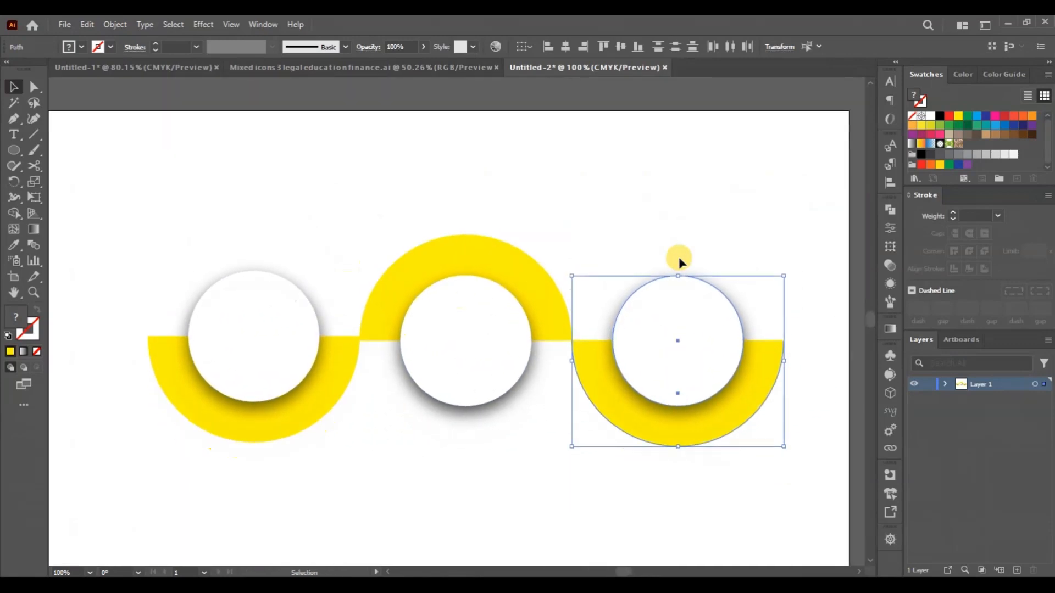
{"action": "left_click", "coordinate": [471, 254]}
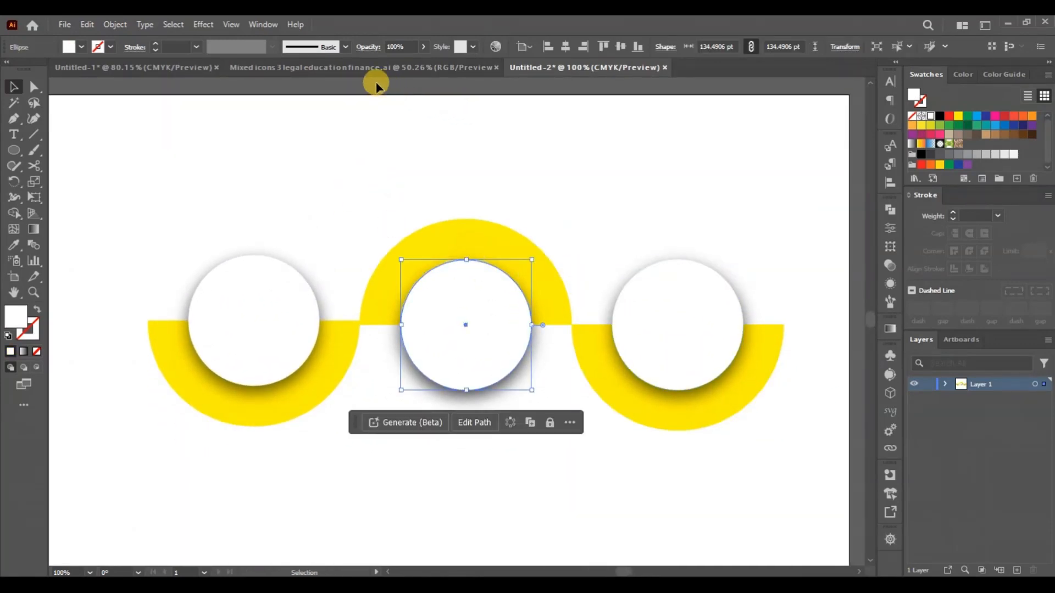
- Copy the three icons and the three colour rectangles from the Untitled-1 document
{"action": "left_click", "coordinate": [164, 67]}
{"action": "left_click_drag", "start_coordinate": [165, 155], "coordinate": [377, 295]}
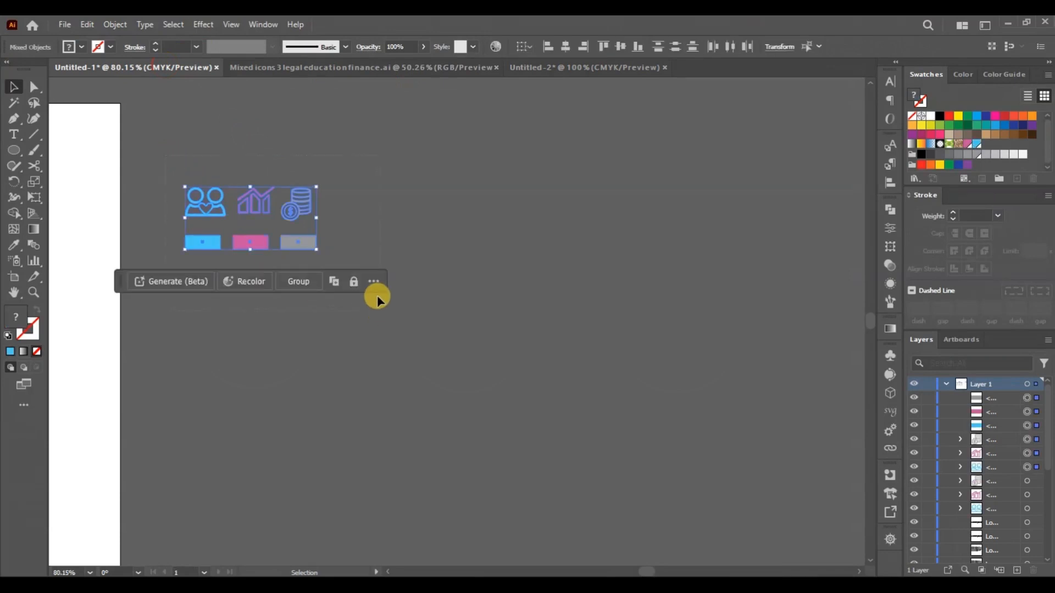
{"action": "key", "text": "a"}
{"action": "left_click", "coordinate": [83, 25]}
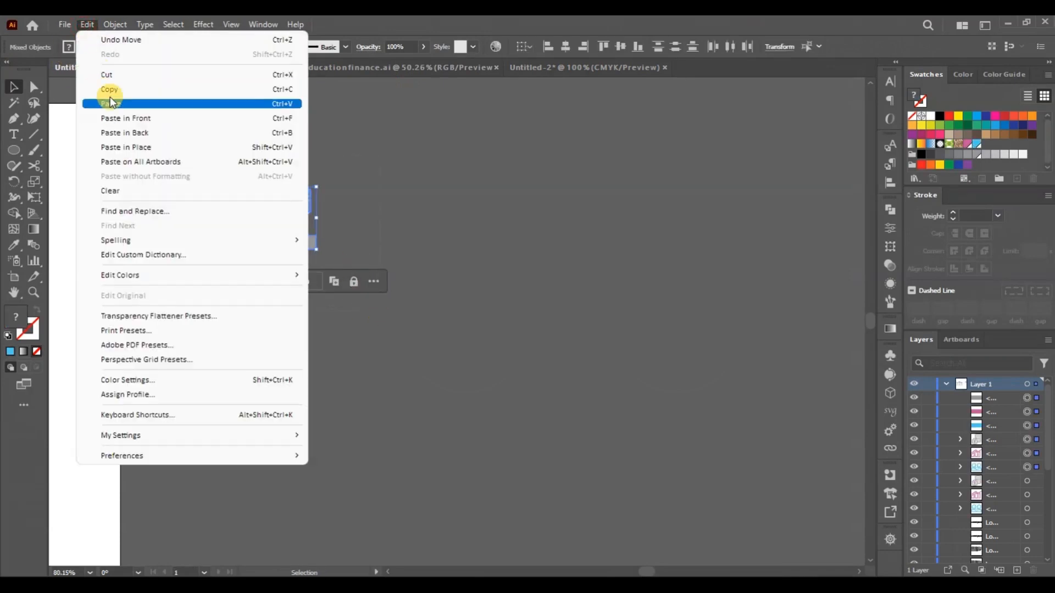
{"action": "left_click", "coordinate": [110, 89]}
- Paste the icons and colour rectangles into the Untitled-2 document and move them to the artboard's upper right above the third circle
{"action": "left_click", "coordinate": [622, 68]}
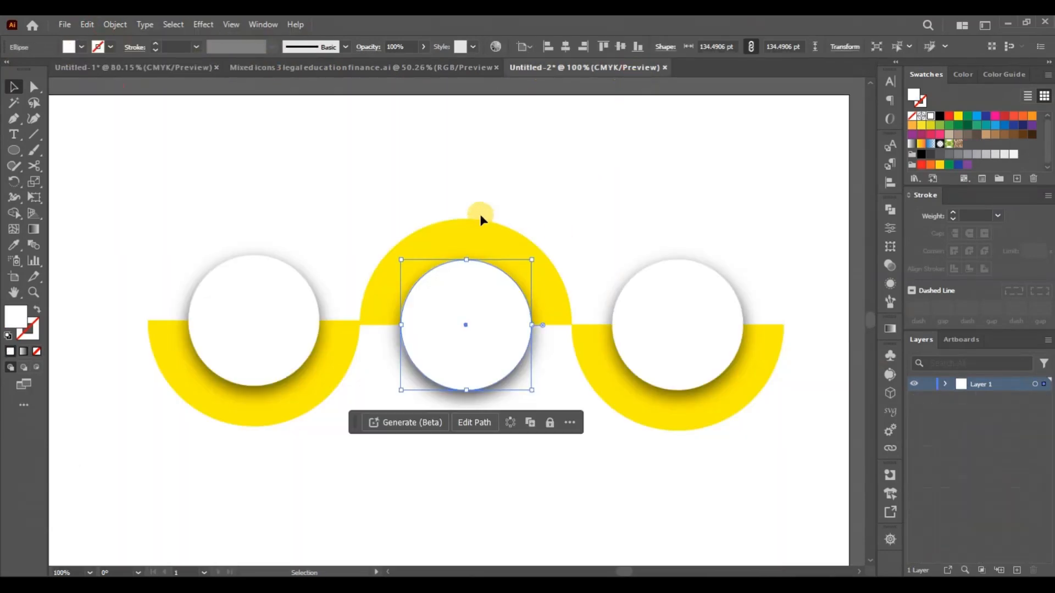
{"action": "scroll", "coordinate": [480, 215], "scroll_direction": "down", "scroll_amount": 2}
{"action": "scroll", "coordinate": [480, 215], "scroll_direction": "up", "scroll_amount": 2}
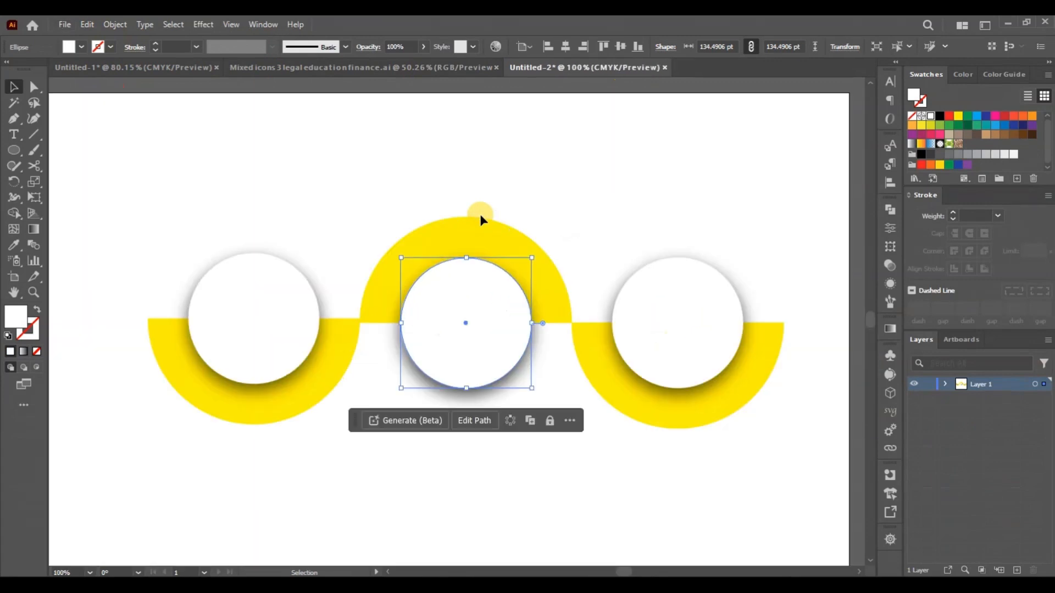
{"action": "key", "text": "ctrl+v"}
{"action": "left_click_drag", "start_coordinate": [471, 348], "coordinate": [742, 173]}
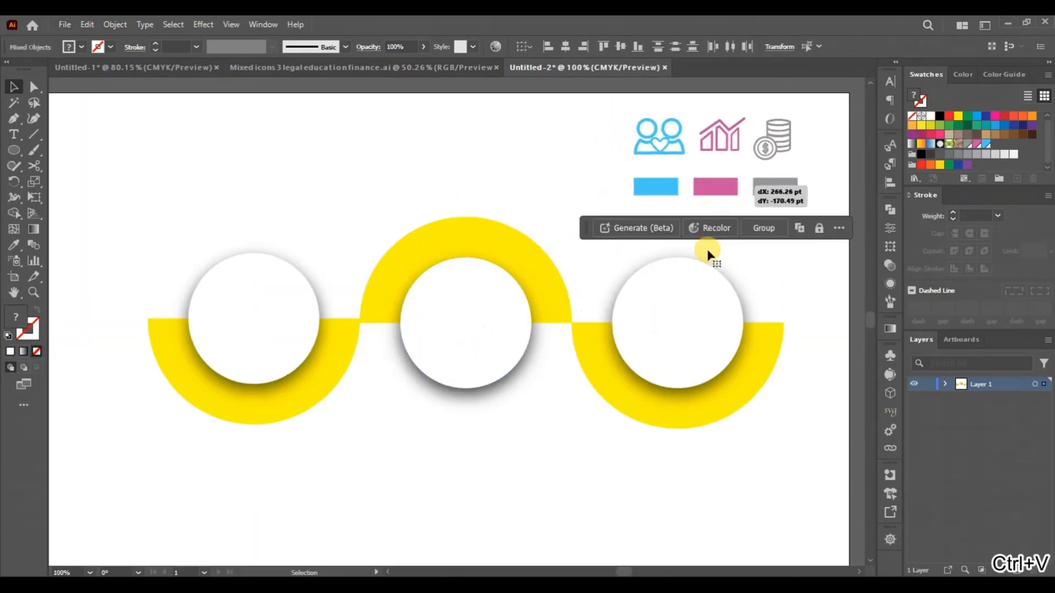
{"action": "left_click", "coordinate": [583, 247]}
- Recolour the middle half-circle pink and the left half-circle blue by sampling the matching colour rectangles with the Eyedropper
{"action": "left_click", "coordinate": [458, 242]}
{"action": "key", "text": "i"}
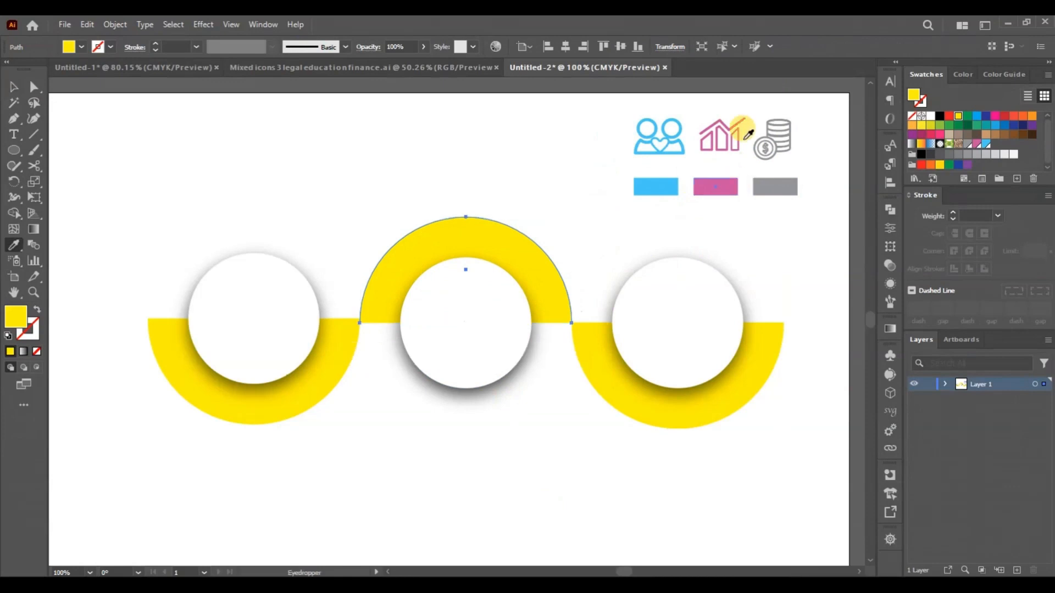
{"action": "left_click", "coordinate": [724, 183]}
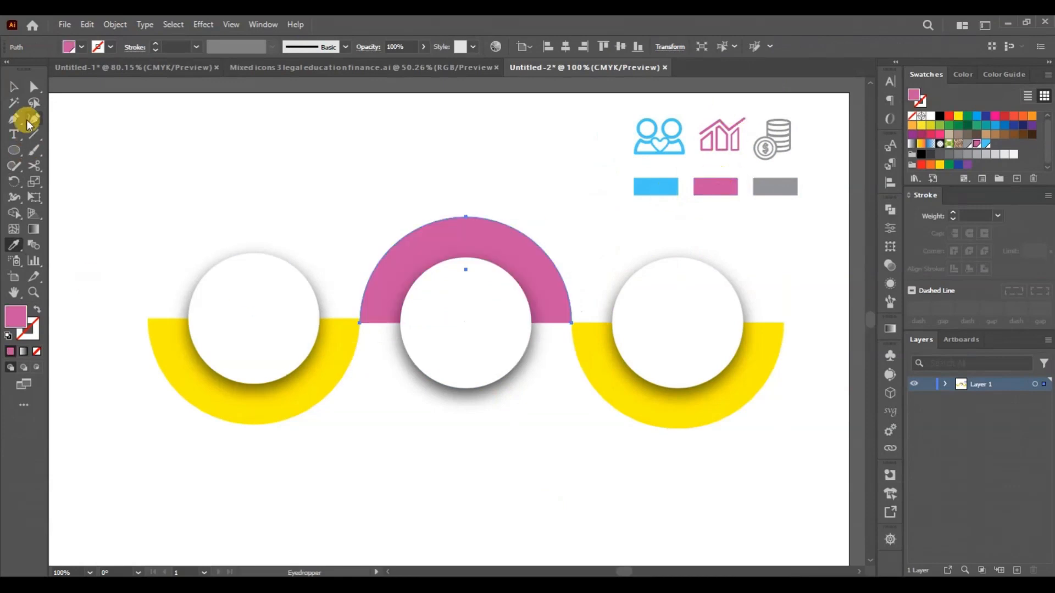
{"action": "left_click", "coordinate": [14, 87]}
{"action": "left_click", "coordinate": [150, 372]}
{"action": "key", "text": "i"}
{"action": "left_click", "coordinate": [654, 185]}
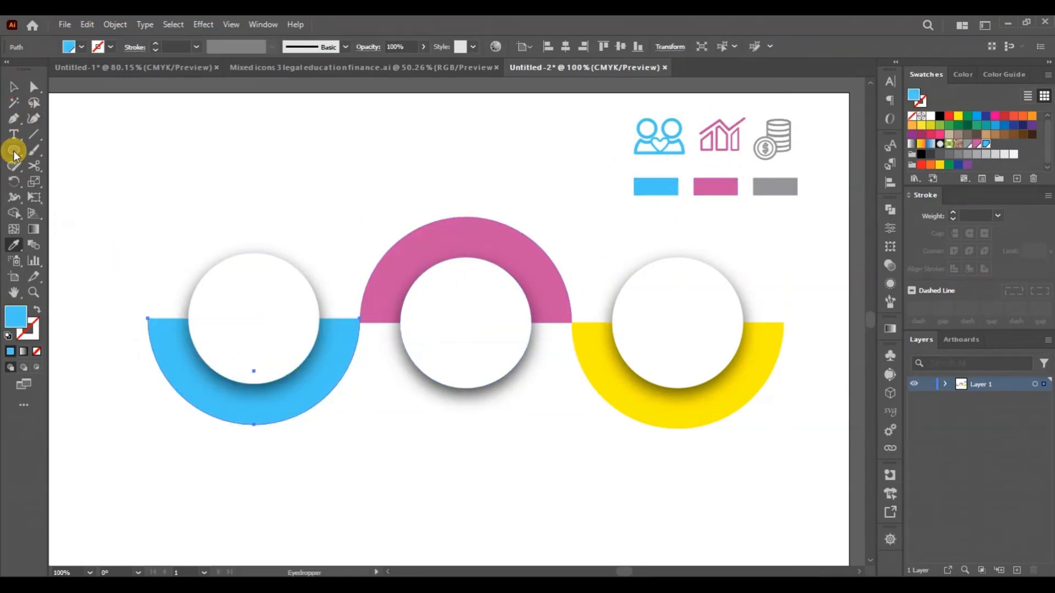
- Recolour the right half-circle grey by sampling the grey rectangle with the Eyedropper, then deselect everything
{"action": "left_click", "coordinate": [13, 87]}
{"action": "left_click", "coordinate": [639, 427]}
{"action": "key", "text": "i"}
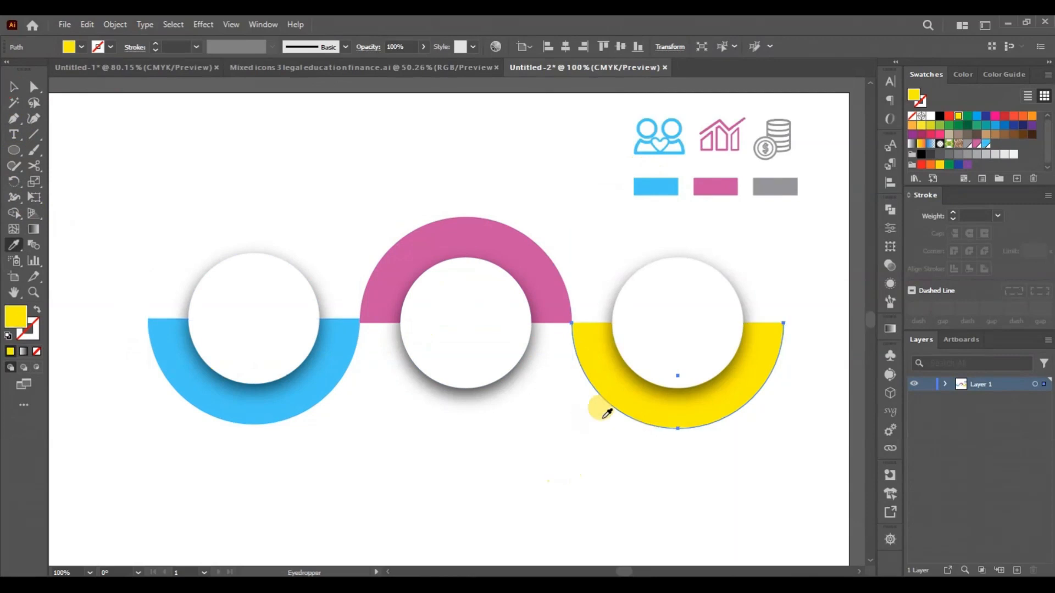
{"action": "left_click", "coordinate": [792, 183]}
{"action": "left_click", "coordinate": [14, 87]}
{"action": "left_click", "coordinate": [297, 493]}
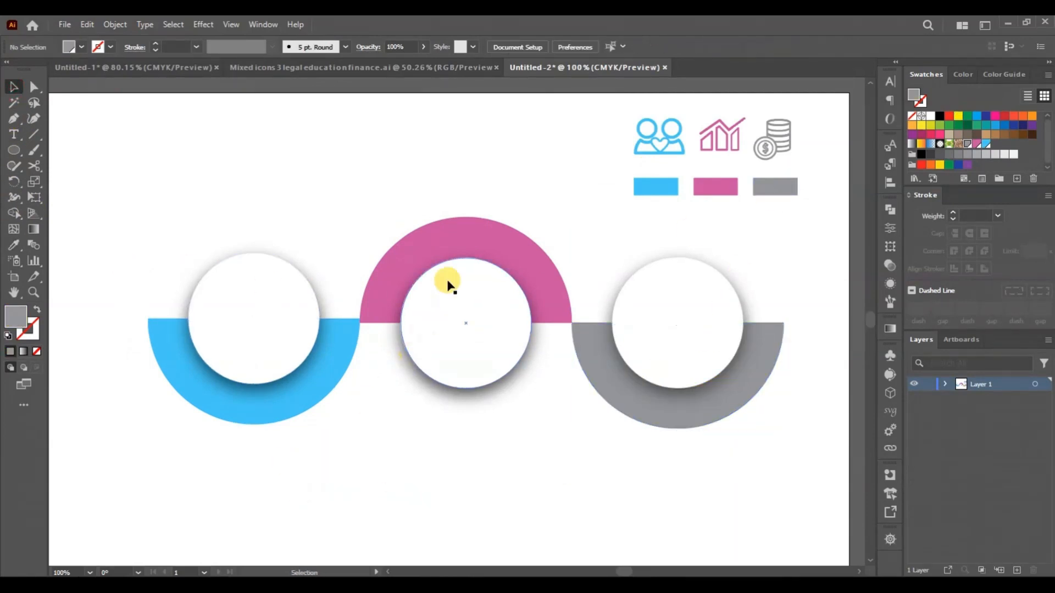
- Nudge the middle and right half-circle and white circle pairs up level with the left pair, then deselect
{"action": "left_click", "coordinate": [463, 337]}
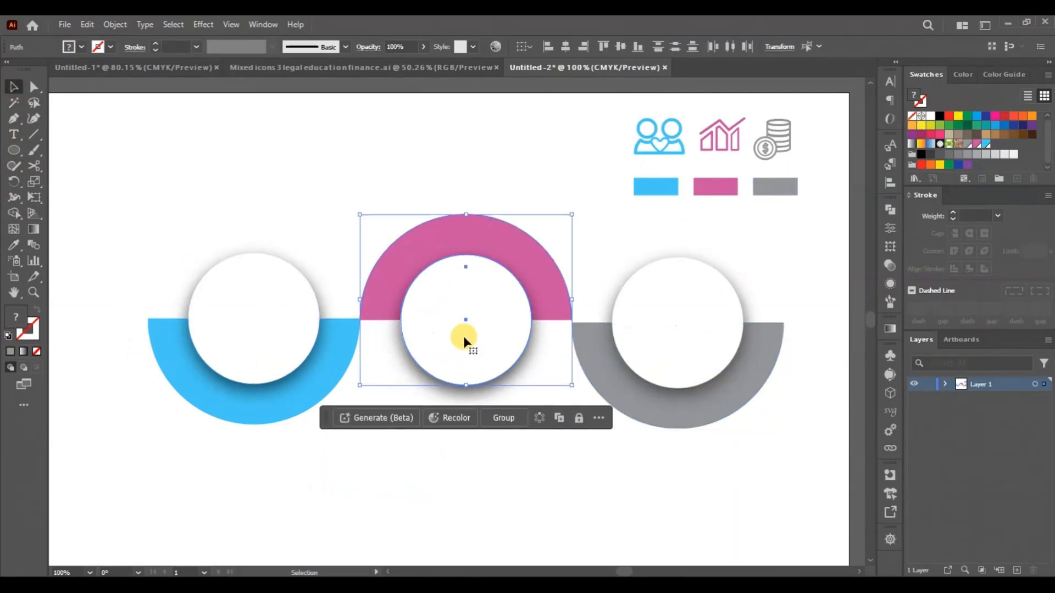
{"action": "left_click", "coordinate": [640, 541]}
{"action": "left_click_drag", "start_coordinate": [611, 239], "coordinate": [750, 461]}
{"action": "key", "text": "Up"}
{"action": "key", "text": "Up"}
{"action": "key", "text": "Up"}
{"action": "key", "text": "Up"}
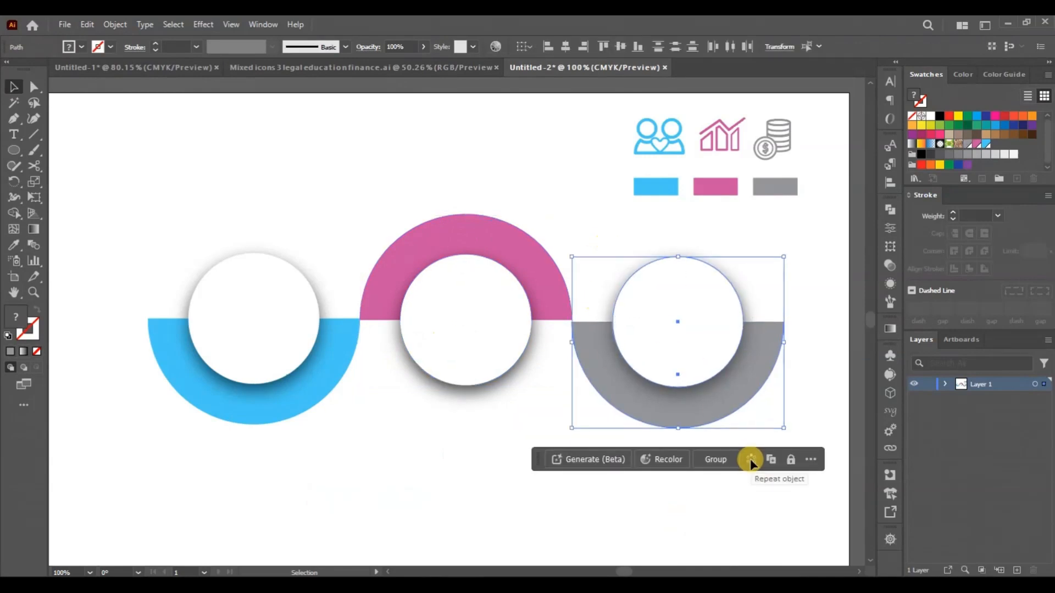
{"action": "left_click", "coordinate": [361, 492]}
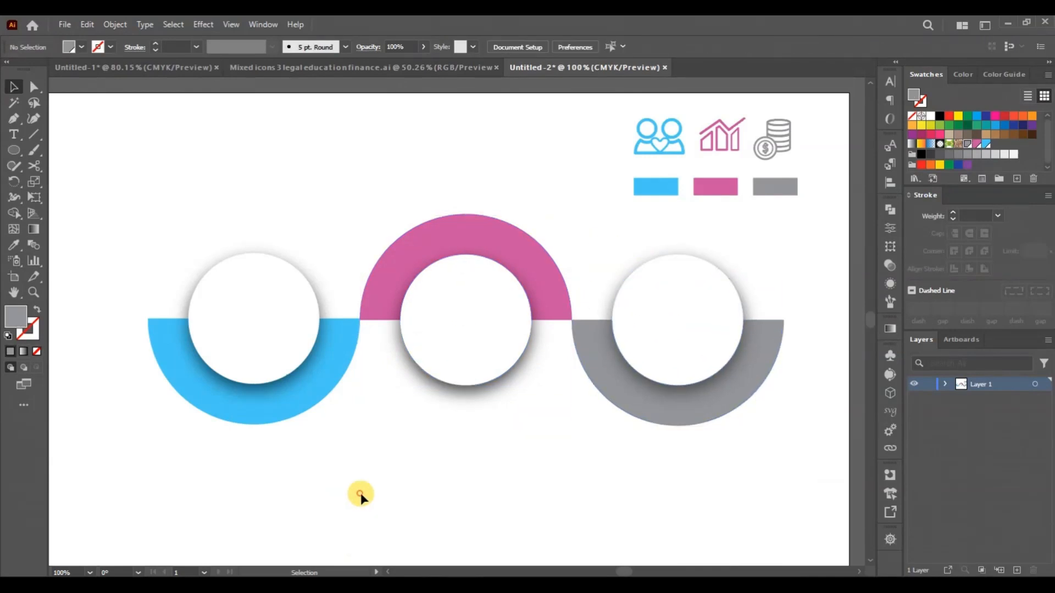
- Move the people icon into the left white circle, the chart icon into the middle one and the coins icon into the right one
{"action": "left_click", "coordinate": [660, 144]}
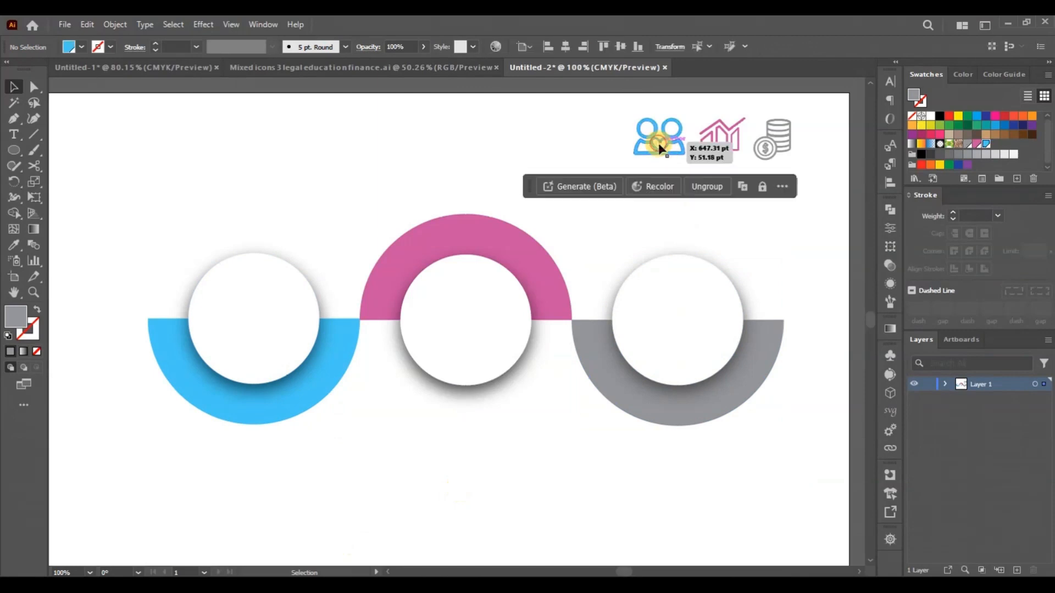
{"action": "left_click_drag", "start_coordinate": [659, 144], "coordinate": [254, 330]}
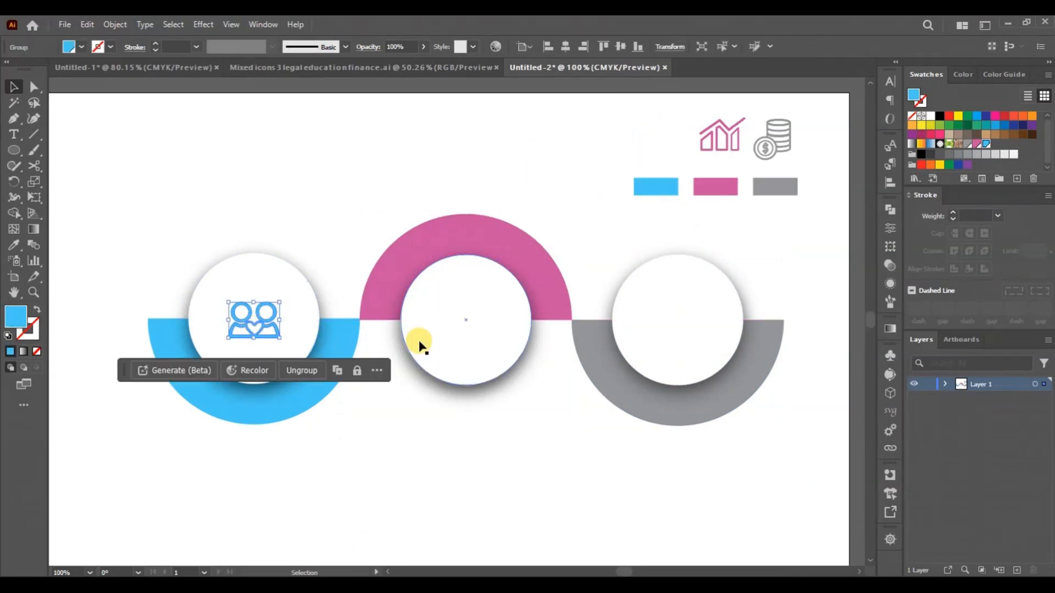
{"action": "left_click_drag", "start_coordinate": [720, 137], "coordinate": [472, 324]}
{"action": "left_click_drag", "start_coordinate": [781, 149], "coordinate": [688, 326]}
{"action": "left_click_drag", "start_coordinate": [681, 332], "coordinate": [681, 333]}
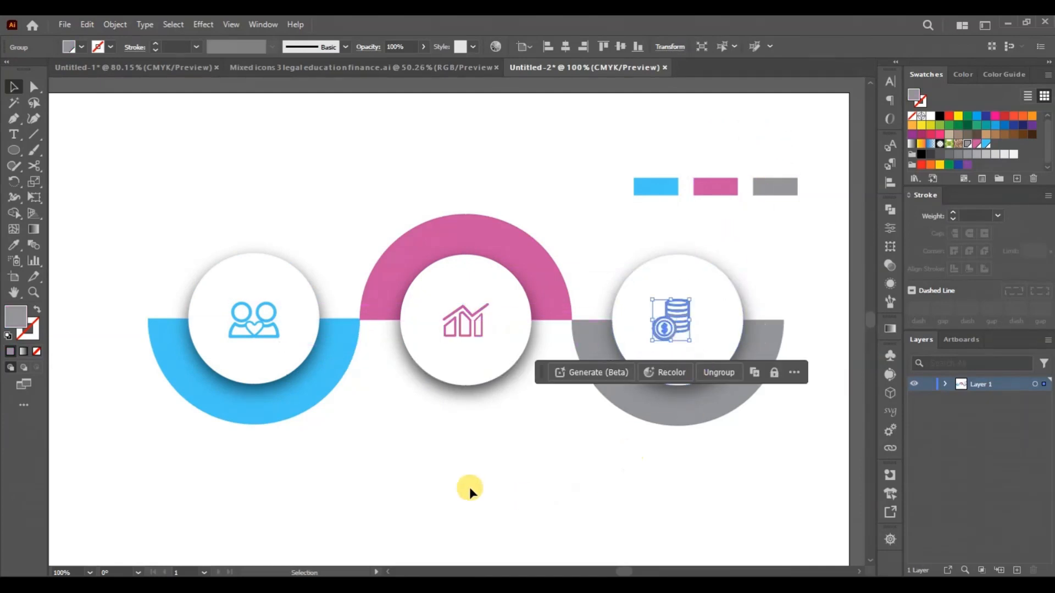
{"action": "left_click", "coordinate": [496, 459]}
- Draw a short vertical line down from the blue half-circle's lowest point and set its stroke weight to 2 pt
{"action": "scroll", "coordinate": [496, 459], "scroll_direction": "down", "scroll_amount": 3}
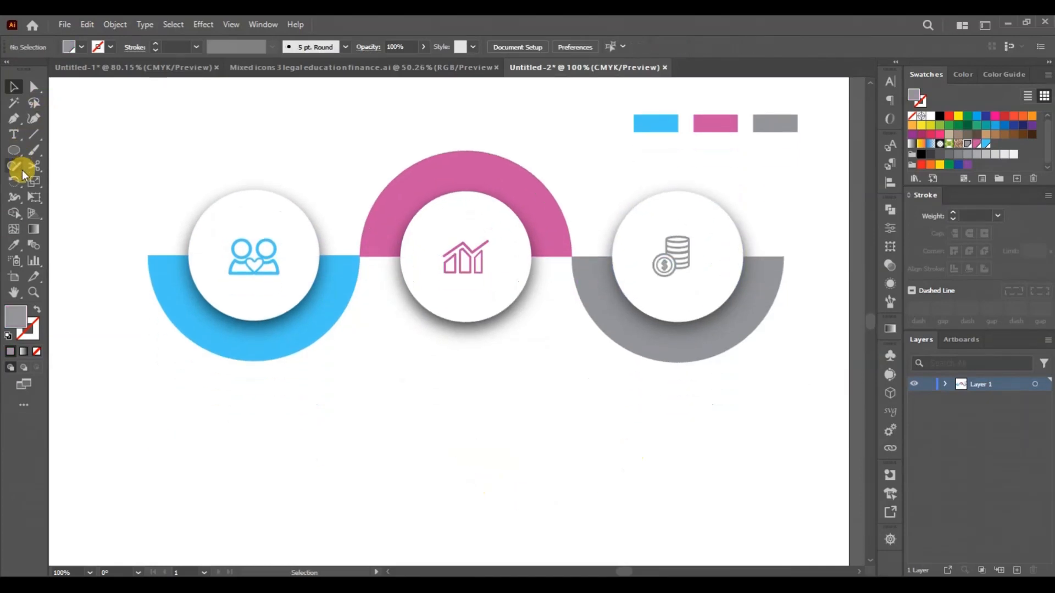
{"action": "left_click", "coordinate": [33, 134]}
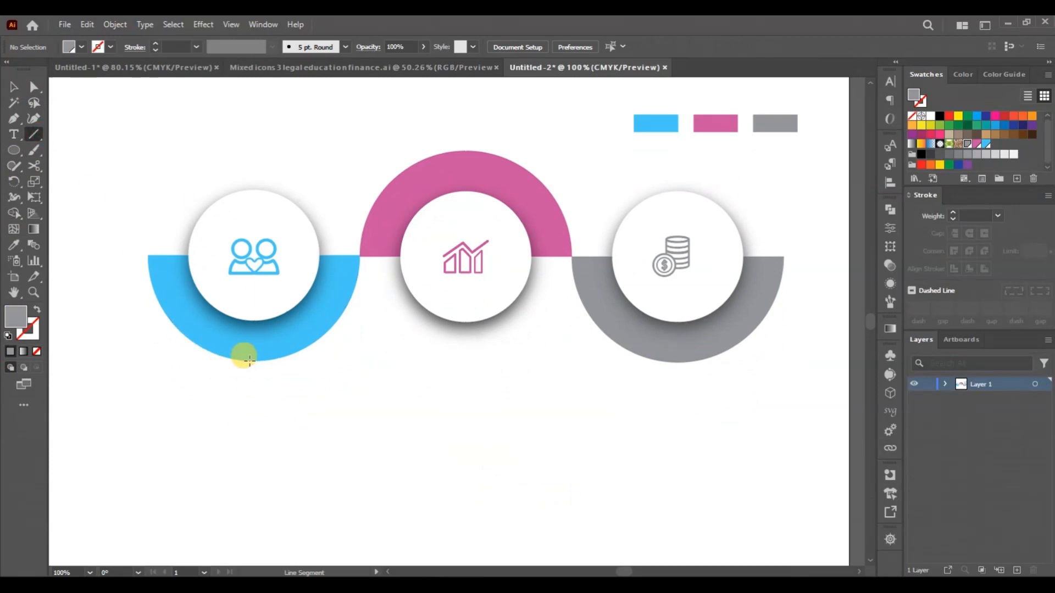
{"action": "left_click_drag", "start_coordinate": [249, 360], "coordinate": [249, 421]}
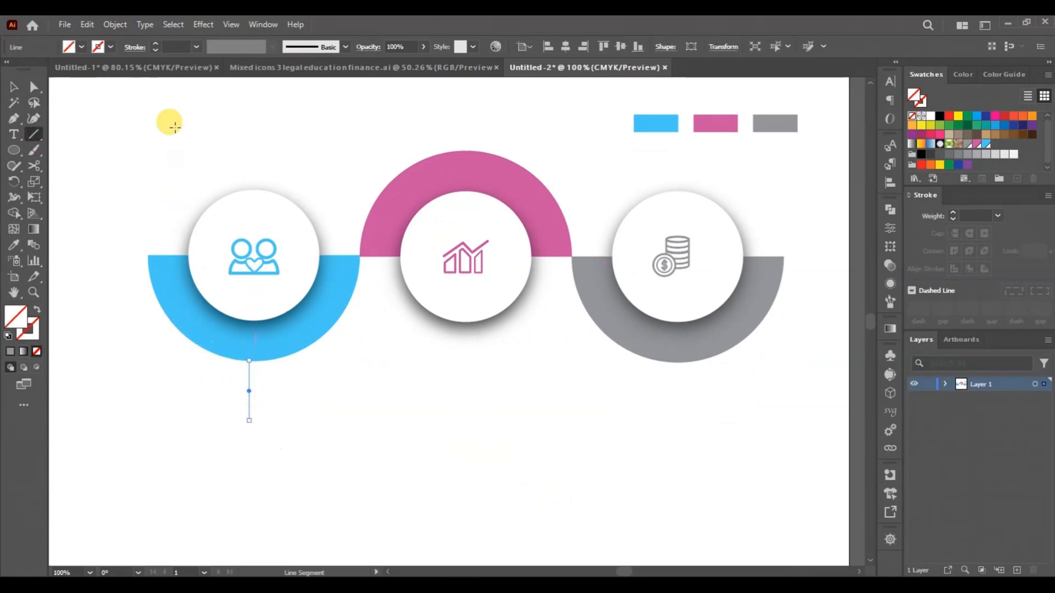
{"action": "left_click", "coordinate": [154, 44]}
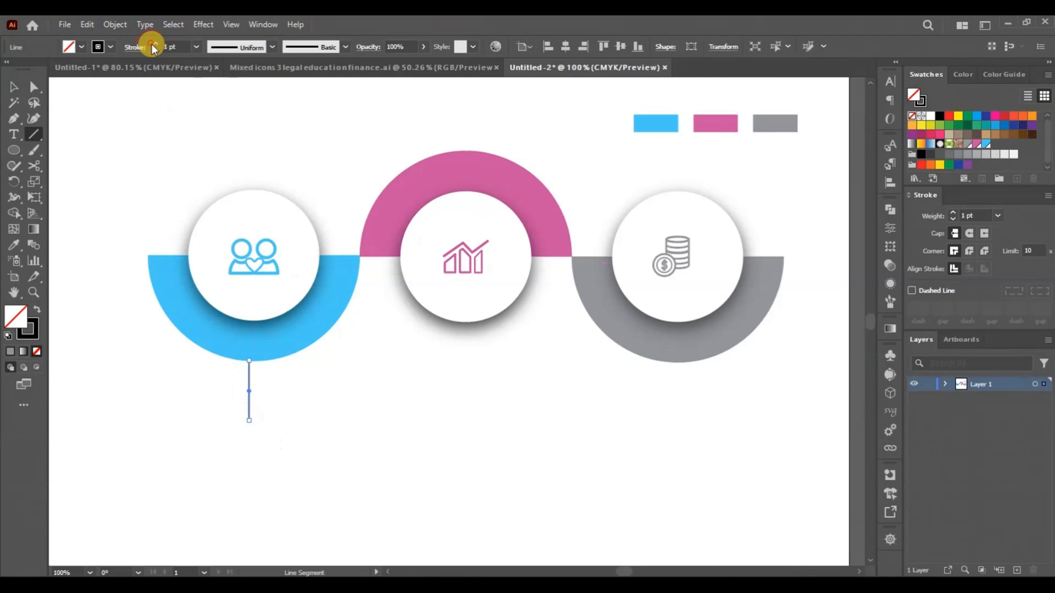
{"action": "left_click", "coordinate": [7, 86]}
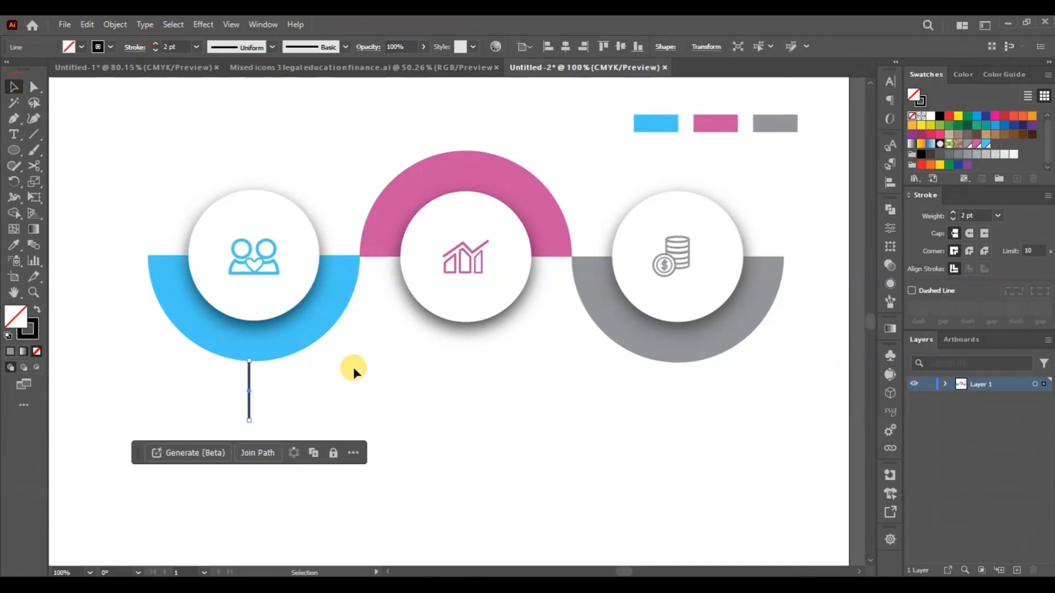
- Colour the vertical line's stroke with the same blue swatch as the half-circle above it and deselect it
{"action": "left_click", "coordinate": [110, 47]}
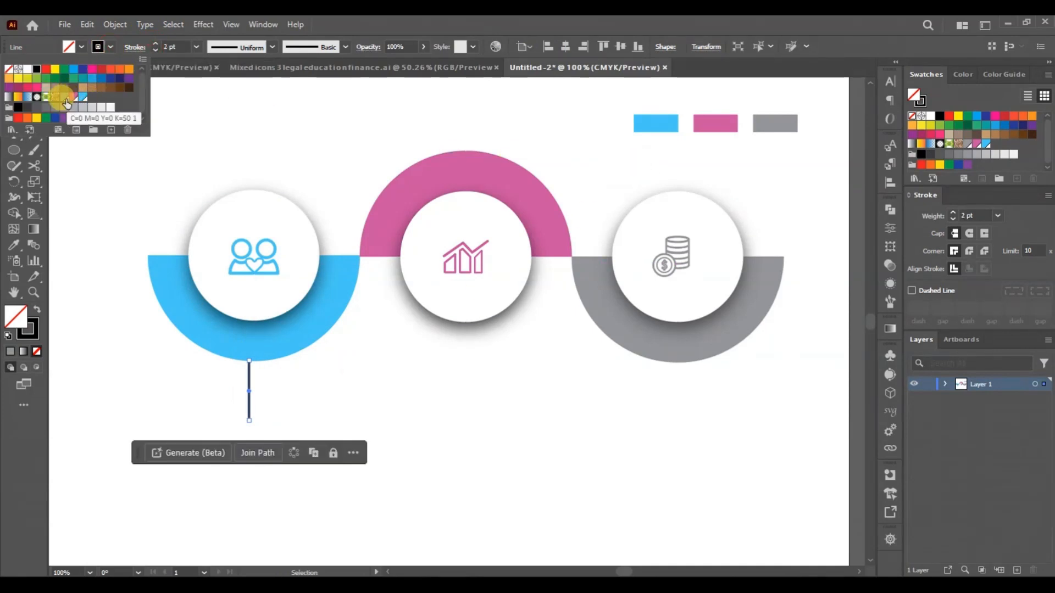
{"action": "left_click", "coordinate": [67, 103]}
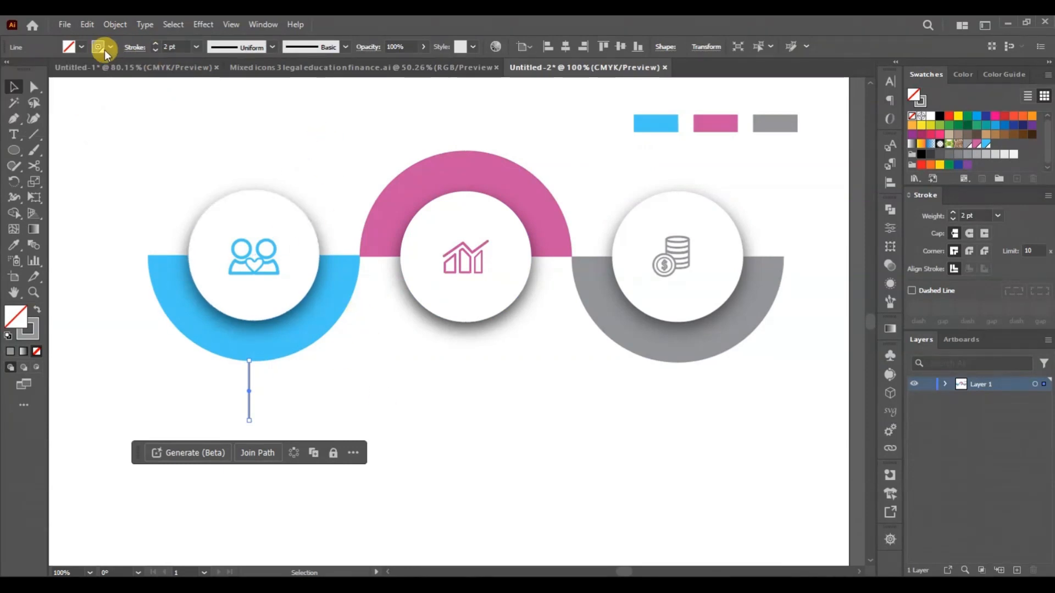
{"action": "left_click", "coordinate": [105, 49]}
{"action": "left_click", "coordinate": [83, 99]}
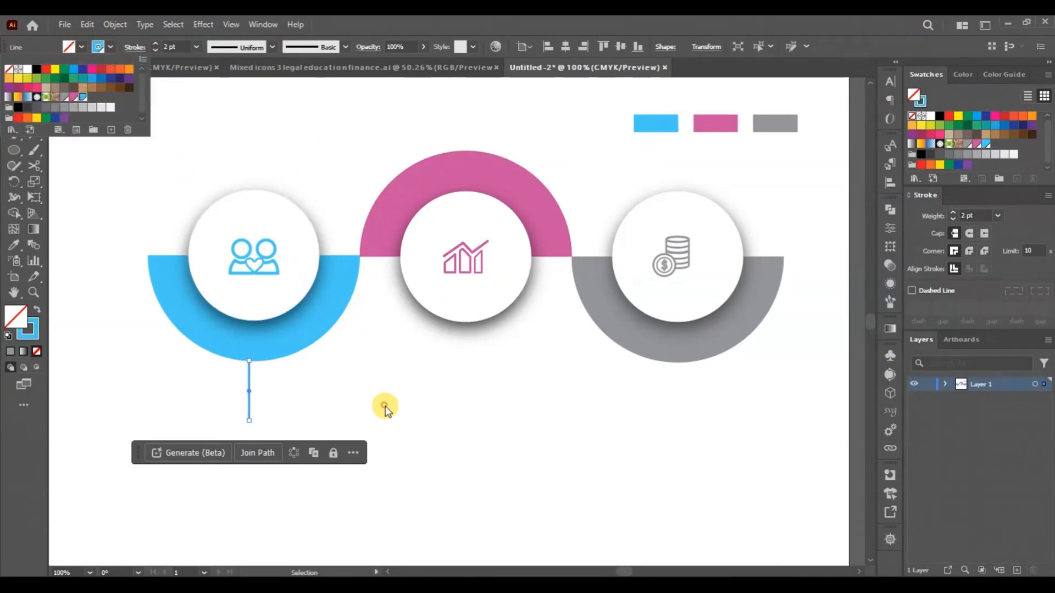
{"action": "left_click", "coordinate": [198, 404]}
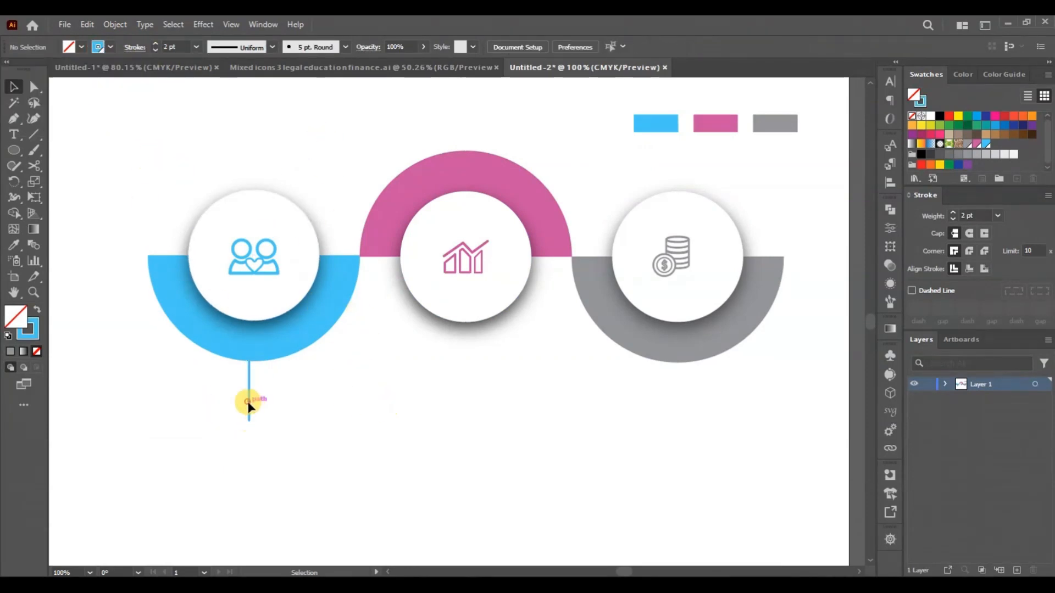
- Copy the blue line horizontally to beneath the middle circle and extend the copy's upper end to the white circle's edge
{"action": "left_click_drag", "start_coordinate": [248, 406], "coordinate": [466, 406]}
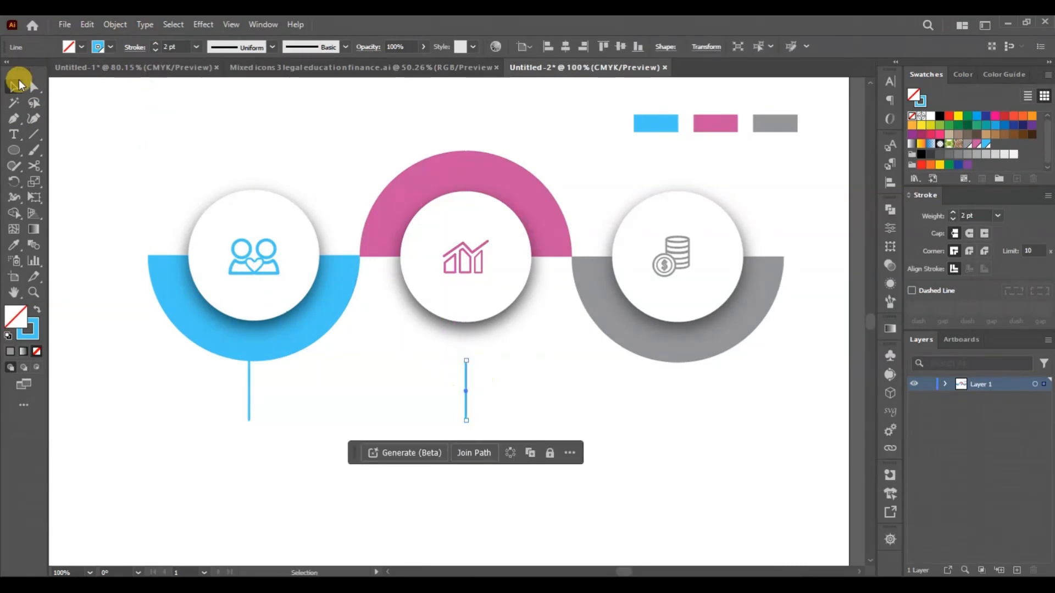
{"action": "left_click", "coordinate": [31, 86]}
{"action": "left_click", "coordinate": [467, 362]}
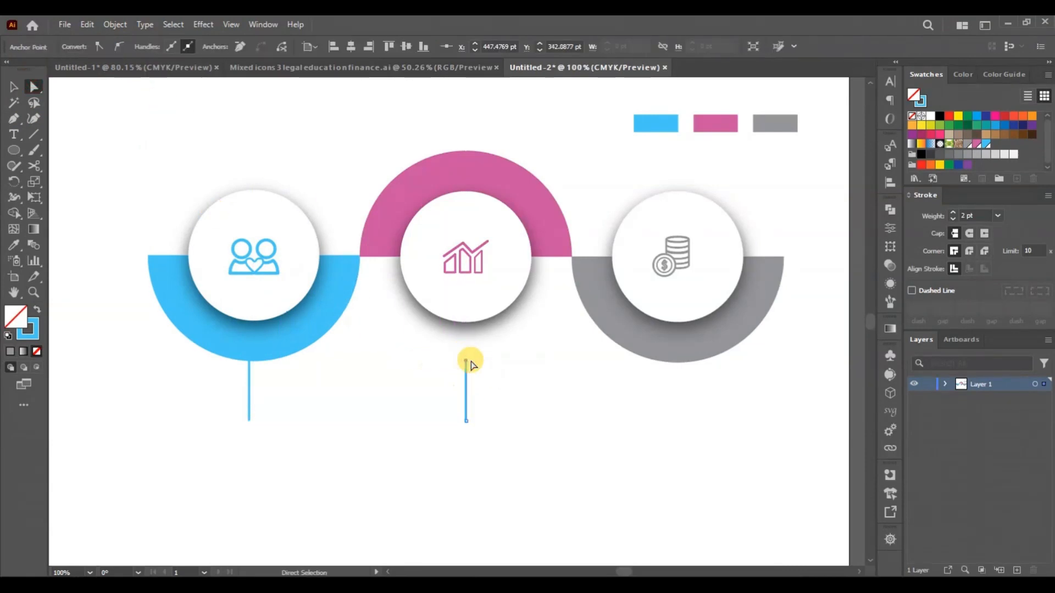
{"action": "key", "text": "Up"}
{"action": "key", "text": "Up"}
{"action": "key", "text": "Up"}
{"action": "key", "text": "Up"}
{"action": "key", "text": "Up"}
{"action": "key", "text": "Up"}
{"action": "key", "text": "Up"}
{"action": "key", "text": "Up"}
{"action": "key", "text": "Up"}
{"action": "key", "text": "Up"}
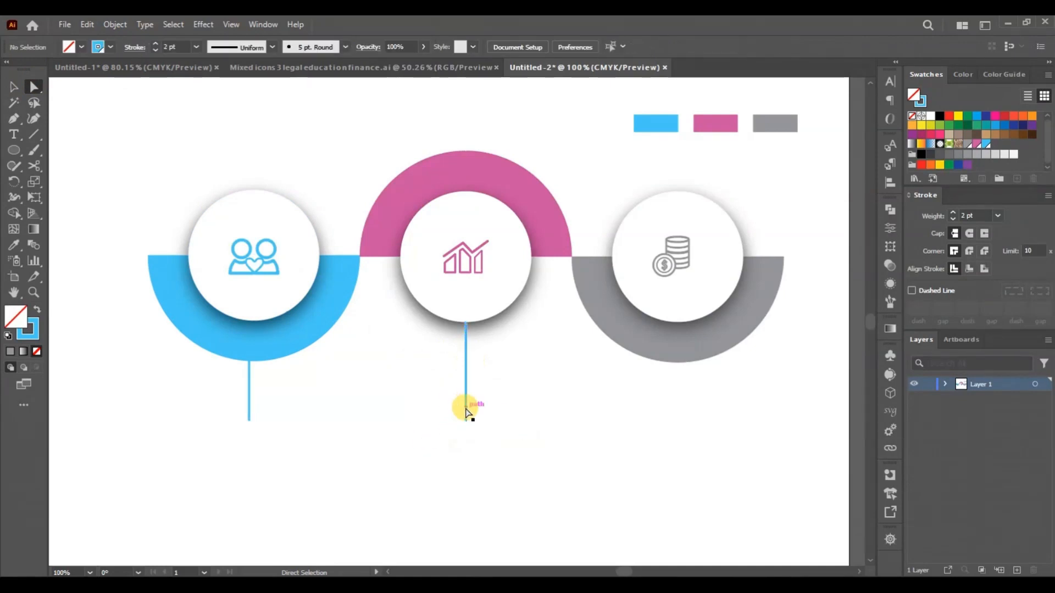
- Copy the left blue line to beneath the grey half-circle, touching its lowest point, and select the copy
{"action": "left_click", "coordinate": [249, 396]}
{"action": "key", "text": "v"}
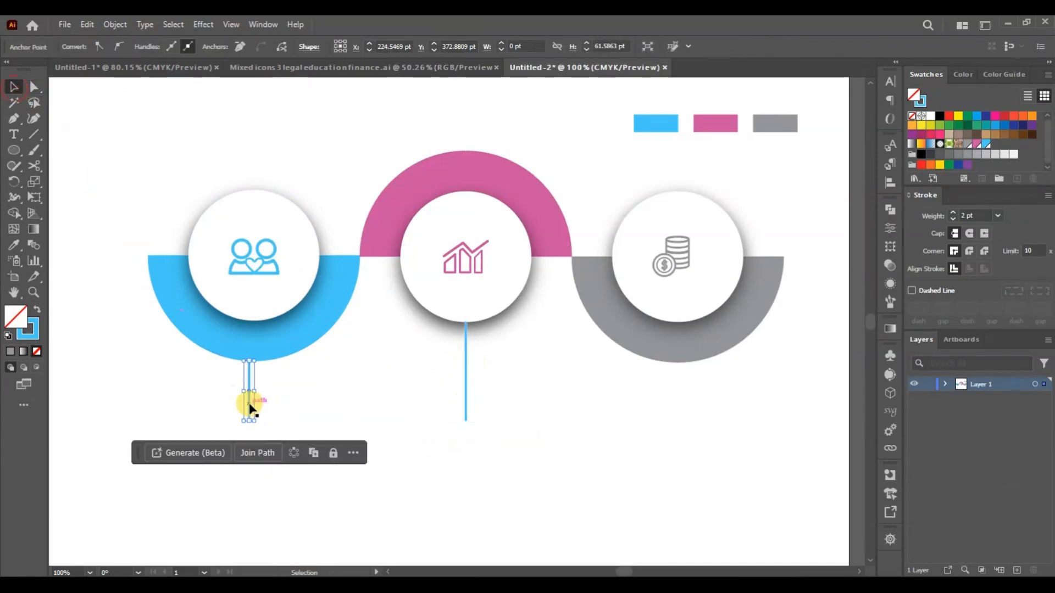
{"action": "left_click_drag", "start_coordinate": [249, 405], "coordinate": [681, 421]}
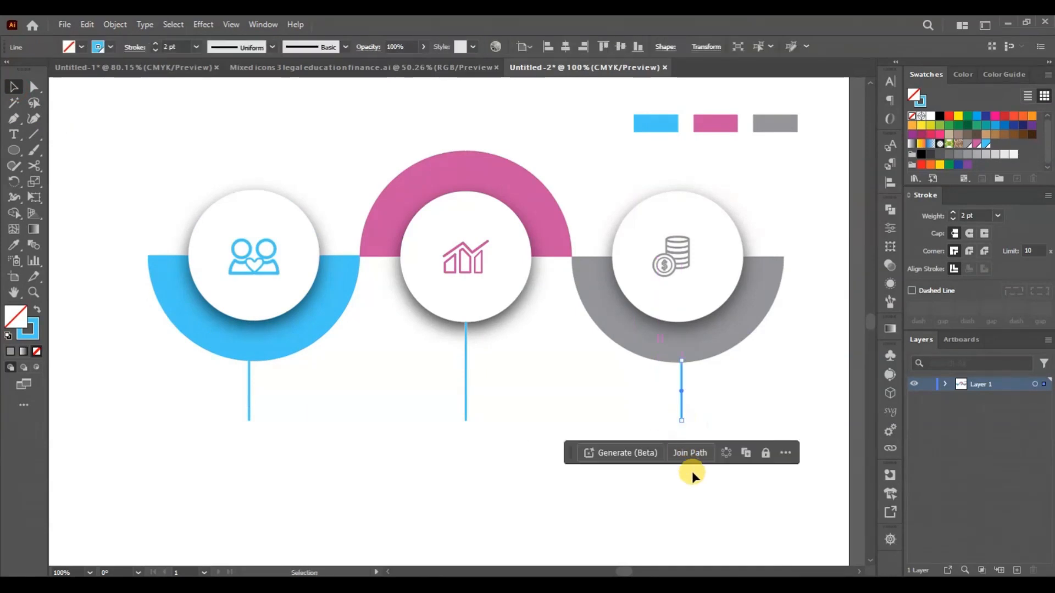
{"action": "left_click", "coordinate": [688, 498]}
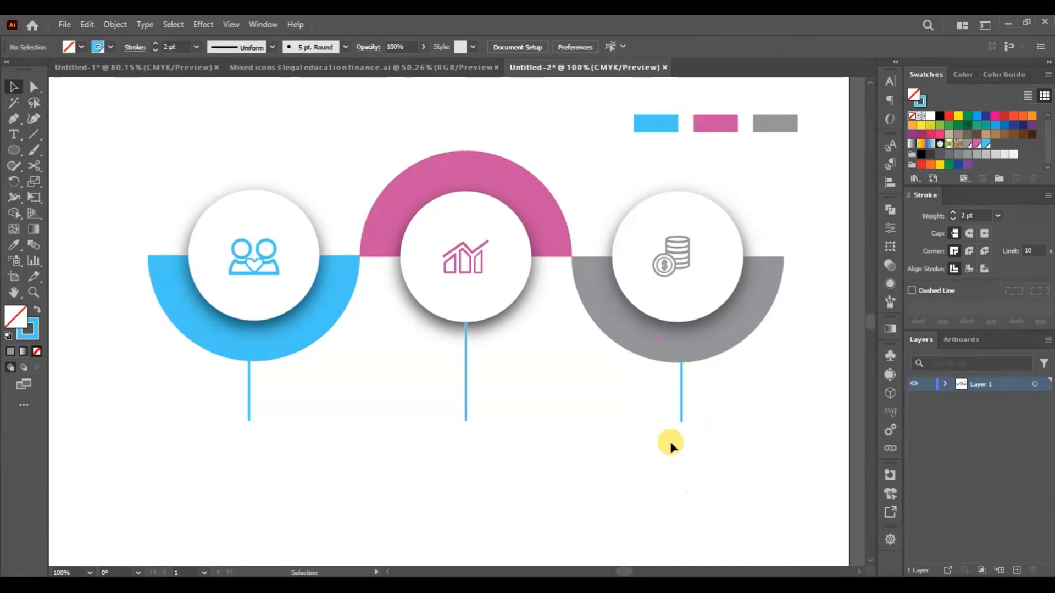
{"action": "left_click", "coordinate": [683, 398]}
{"action": "key", "text": "i"}
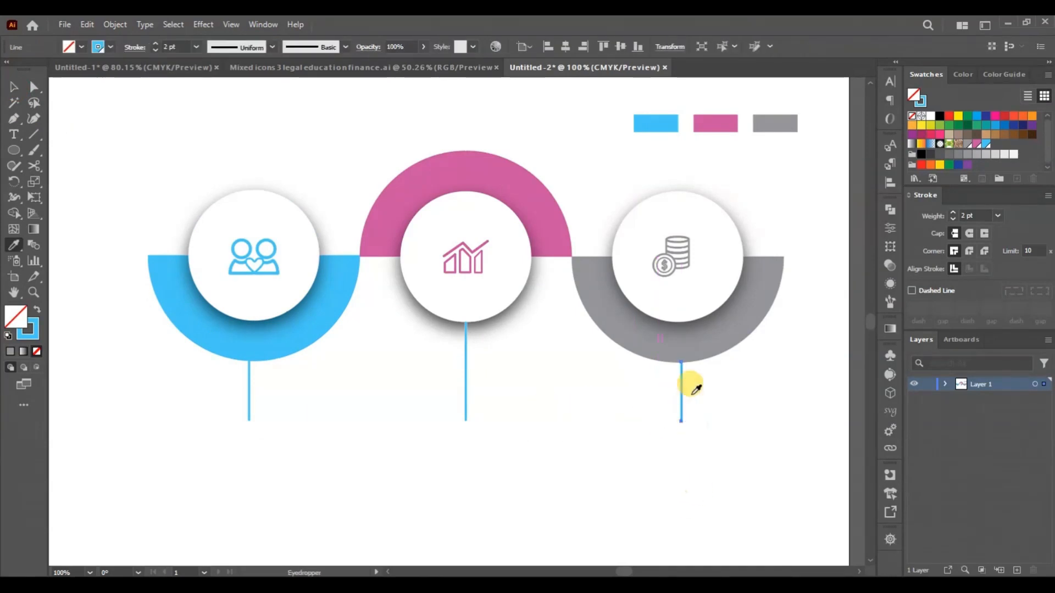
{"action": "left_click", "coordinate": [765, 295]}
{"action": "key", "text": "ctrl+z"}
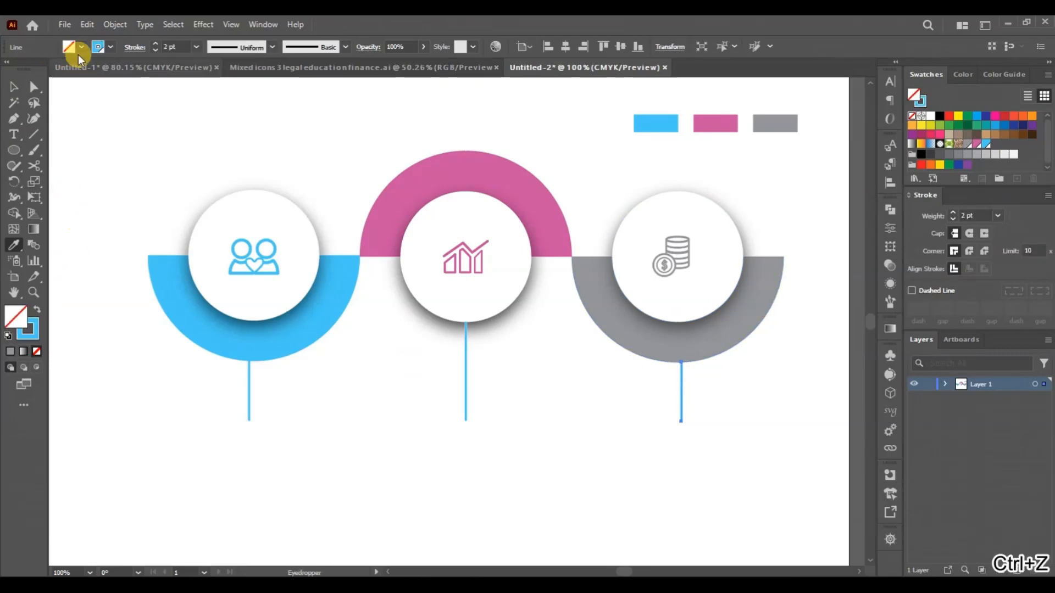
- Change the right vertical line's stroke to the grey swatch and deselect it
{"action": "left_click", "coordinate": [110, 49]}
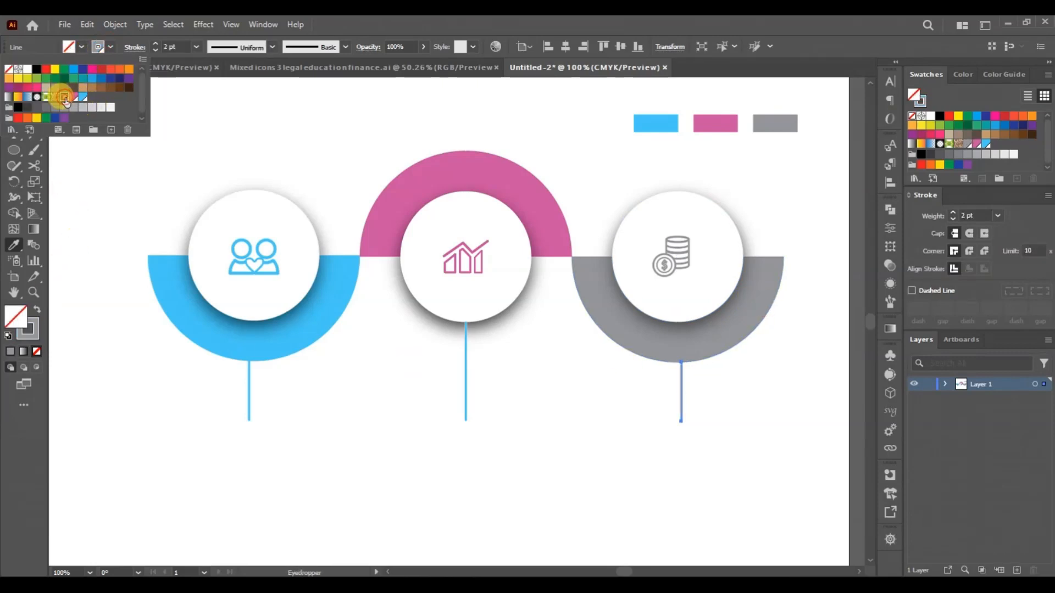
{"action": "left_click", "coordinate": [130, 213]}
{"action": "left_click", "coordinate": [17, 91]}
{"action": "left_click", "coordinate": [86, 164]}
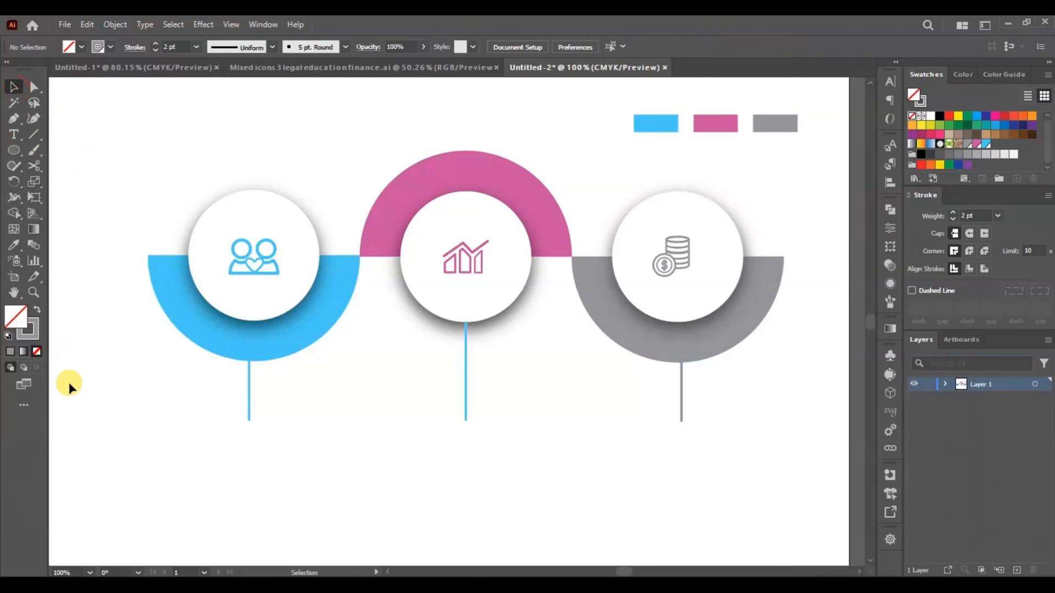
- Draw a horizontal line joining the lower ends of the three vertical lines, apply a light grey fill swatch and deselect it
{"action": "left_click", "coordinate": [33, 135]}
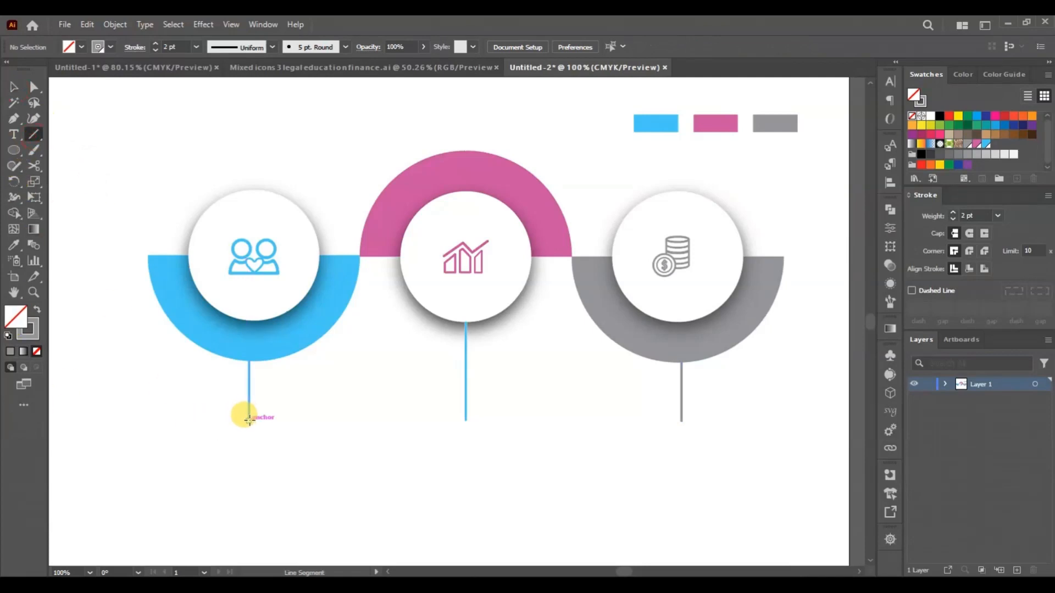
{"action": "mouse_move", "coordinate": [249, 420]}
{"action": "left_mouse_down"}
{"action": "mouse_move", "coordinate": [681, 420]}
{"action": "mouse_move", "coordinate": [672, 420]}
{"action": "left_mouse_up"}
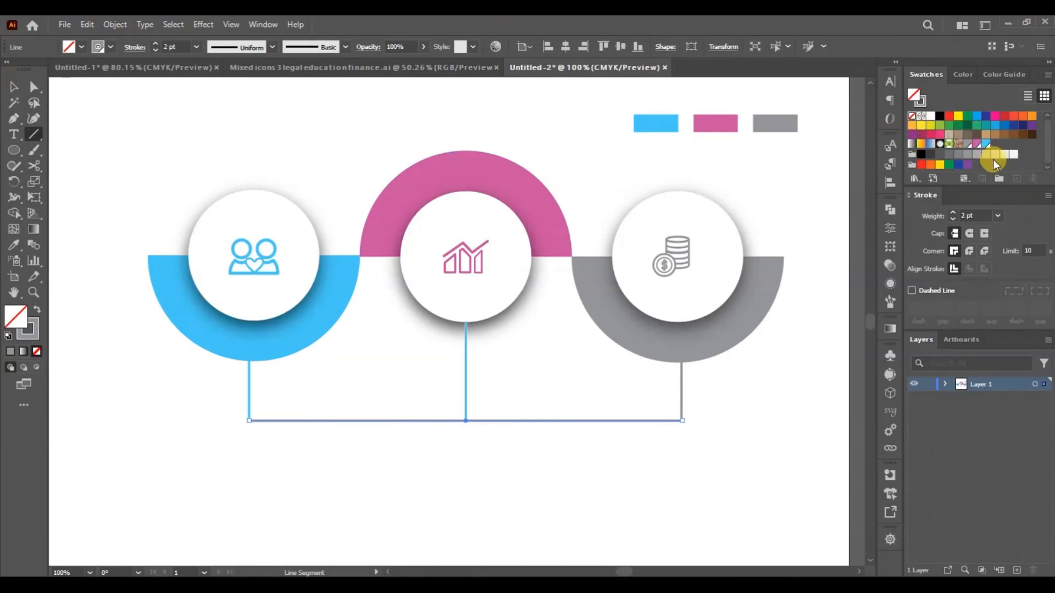
{"action": "left_click", "coordinate": [993, 155]}
{"action": "left_click", "coordinate": [13, 87]}
{"action": "left_click", "coordinate": [123, 354]}
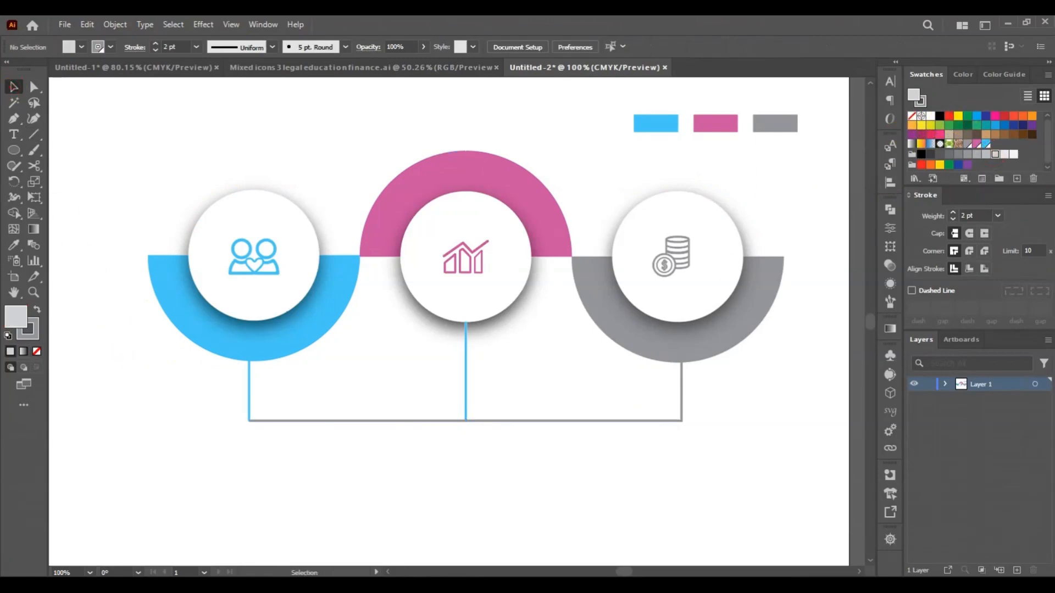
- Draw a circle about 16 pt across where the left vertical and horizontal lines meet, and remove its stroke
{"action": "left_click", "coordinate": [14, 150]}
{"action": "mouse_move", "coordinate": [245, 419]}
{"action": "left_mouse_down"}
{"action": "mouse_move", "coordinate": [257, 427]}
{"action": "mouse_move", "coordinate": [255, 411]}
{"action": "left_mouse_up"}
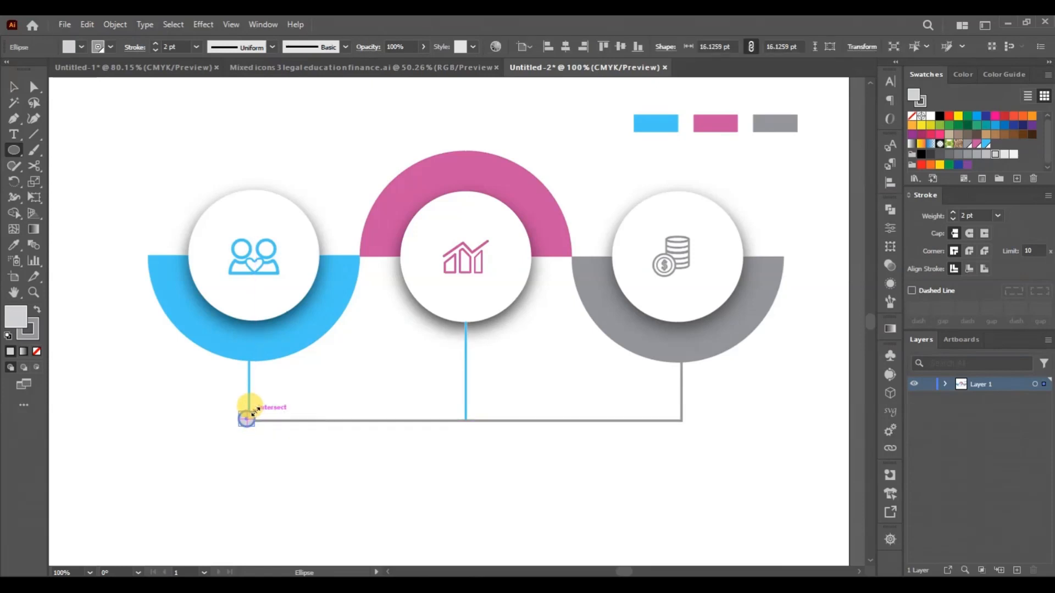
{"action": "key", "text": "ctrl+plus"}
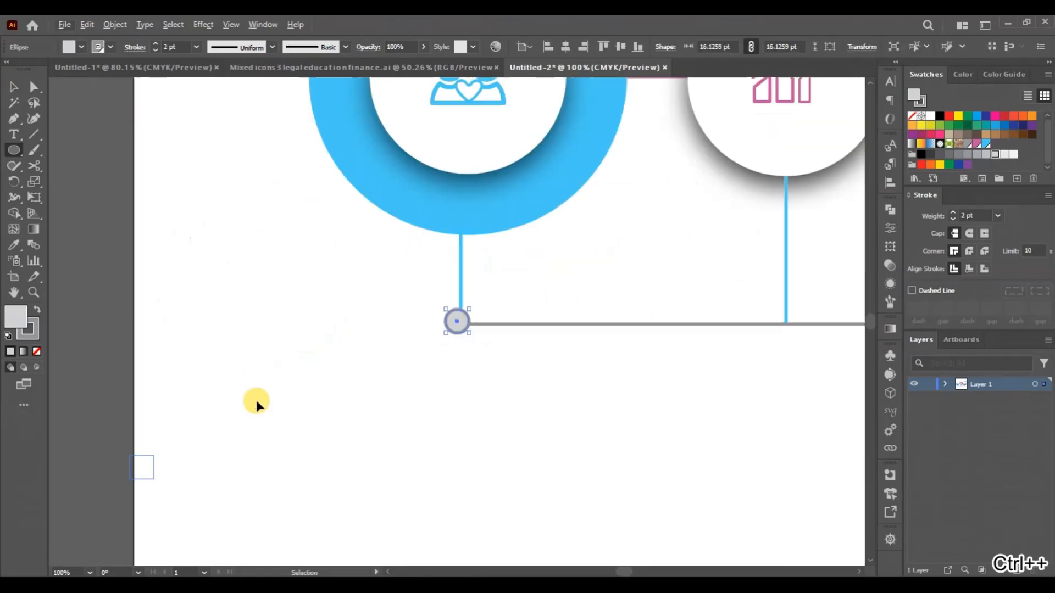
{"action": "left_click", "coordinate": [111, 47]}
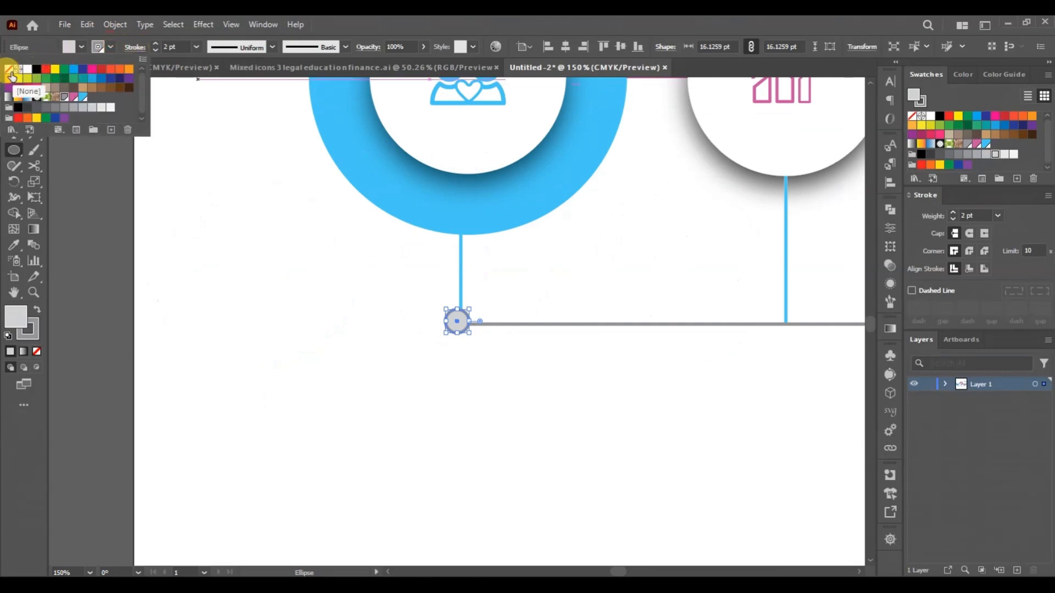
{"action": "left_click", "coordinate": [10, 70]}
{"action": "left_click", "coordinate": [279, 378]}
{"action": "left_click", "coordinate": [9, 86]}
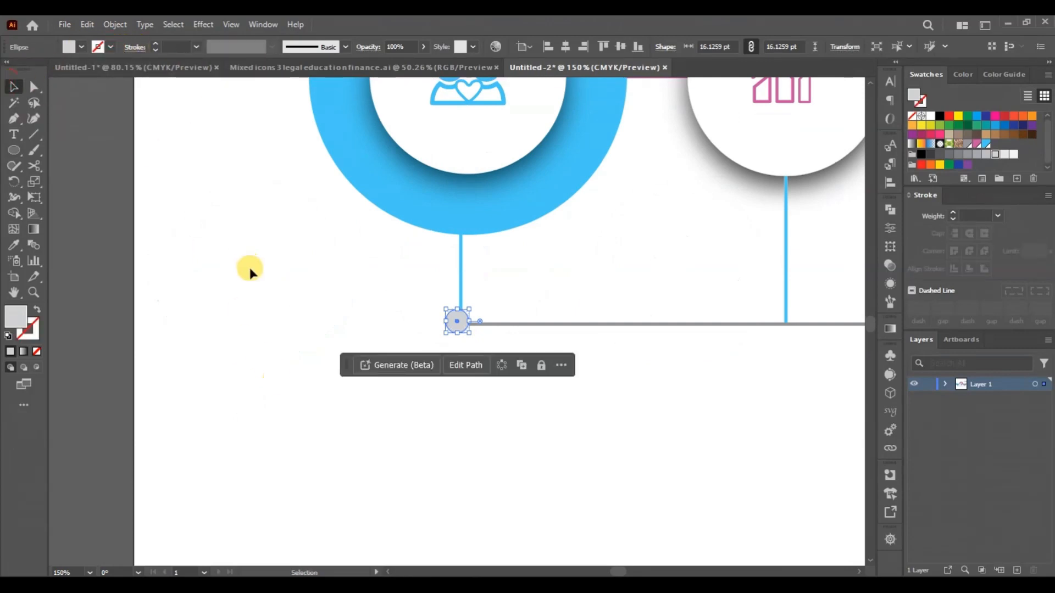
{"action": "left_click", "coordinate": [247, 271]}
- Centre the small circle on the left vertical line and recolour it blue by sampling the left half-circle with the Eyedropper
{"action": "left_click", "coordinate": [464, 326]}
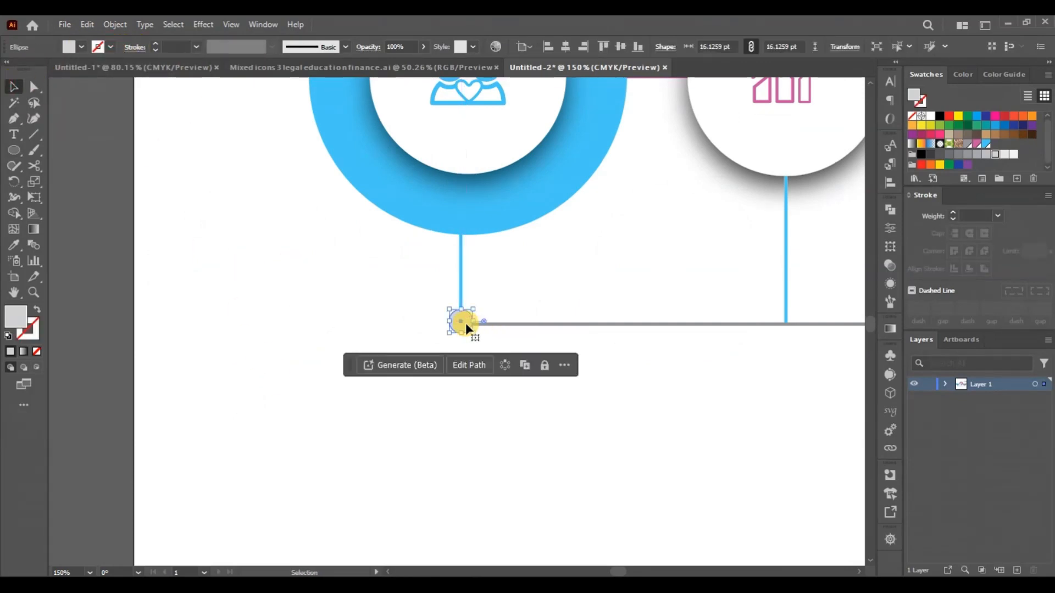
{"action": "key", "text": "i"}
{"action": "left_click", "coordinate": [502, 190]}
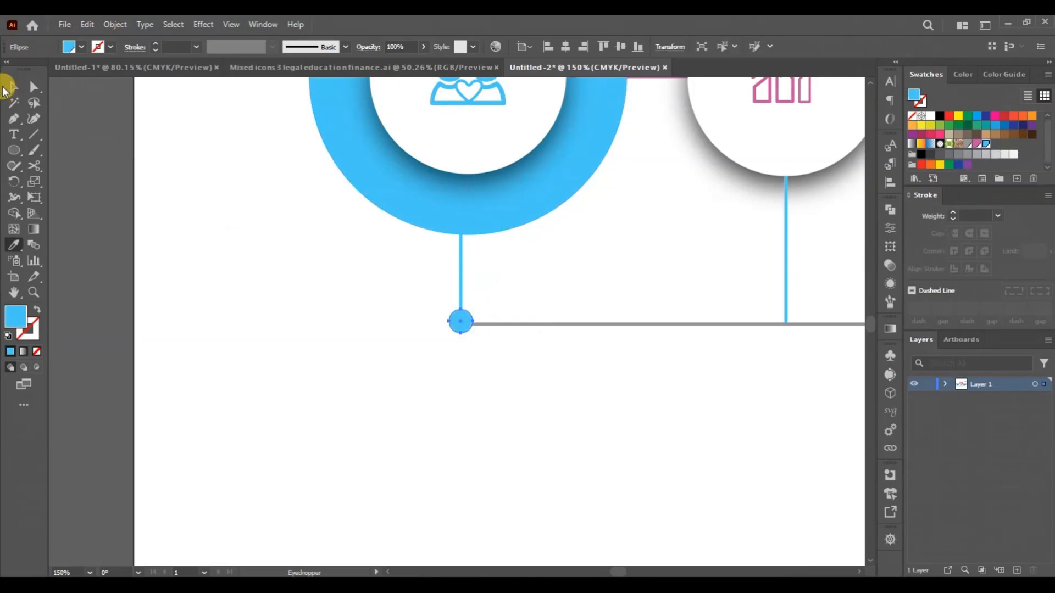
{"action": "left_click", "coordinate": [12, 87]}
{"action": "scroll", "coordinate": [361, 329], "scroll_direction": "up", "scroll_amount": 1}
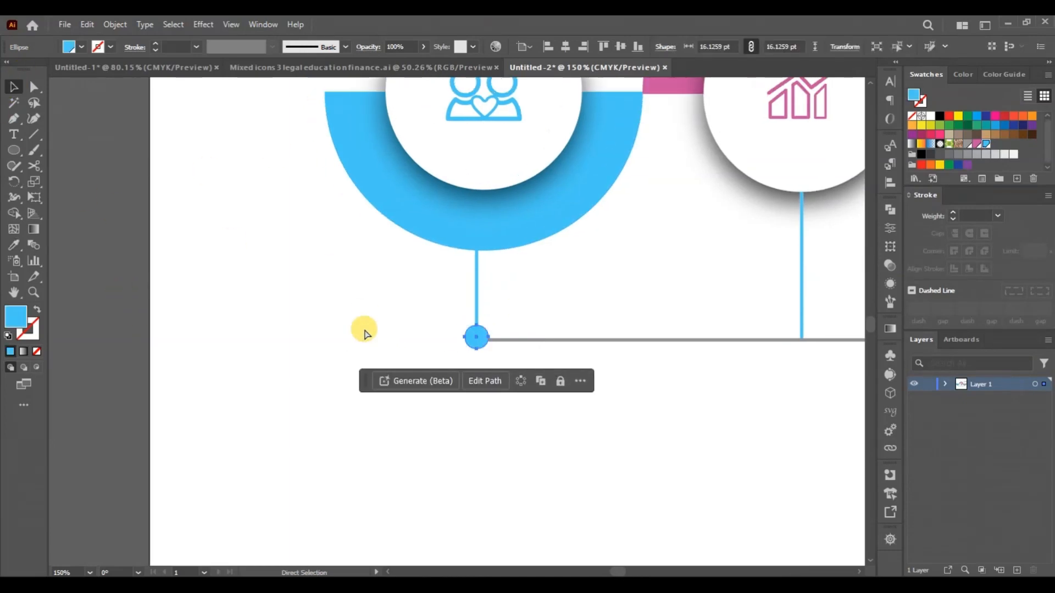
- Duplicate the blue dot onto the junction of the middle vertical line and the horizontal line
{"action": "scroll", "coordinate": [362, 330], "scroll_direction": "right", "scroll_amount": 3}
{"action": "scroll", "coordinate": [365, 332], "scroll_direction": "right", "scroll_amount": 3}
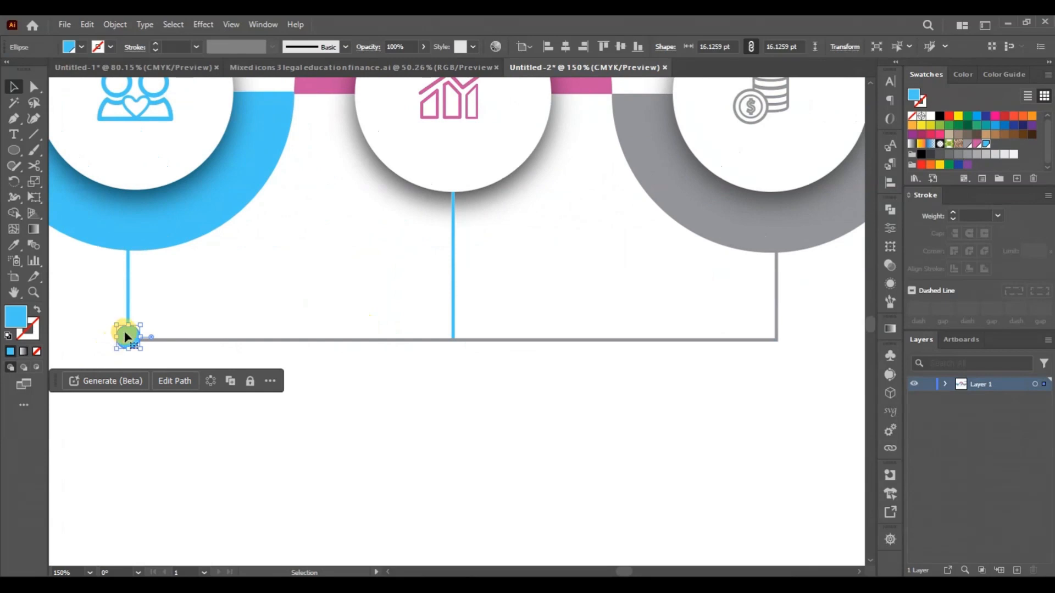
{"action": "left_click_drag", "start_coordinate": [125, 336], "coordinate": [450, 337], "text": "alt"}
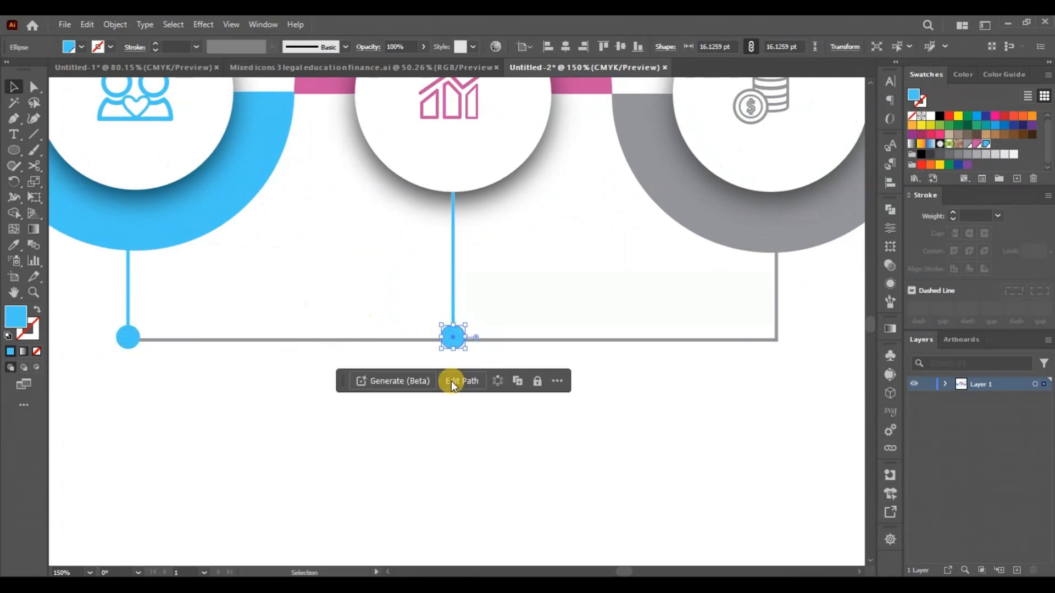
- Change the middle vertical line's stroke to the pink swatch and deselect it
{"action": "left_click", "coordinate": [451, 269]}
{"action": "left_click", "coordinate": [109, 47]}
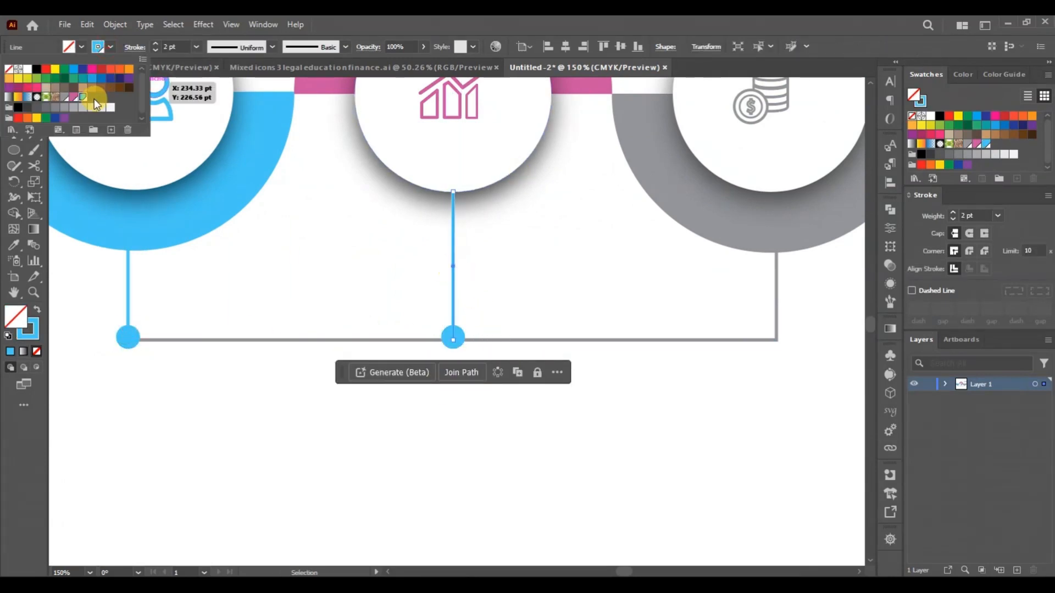
{"action": "left_click", "coordinate": [76, 99]}
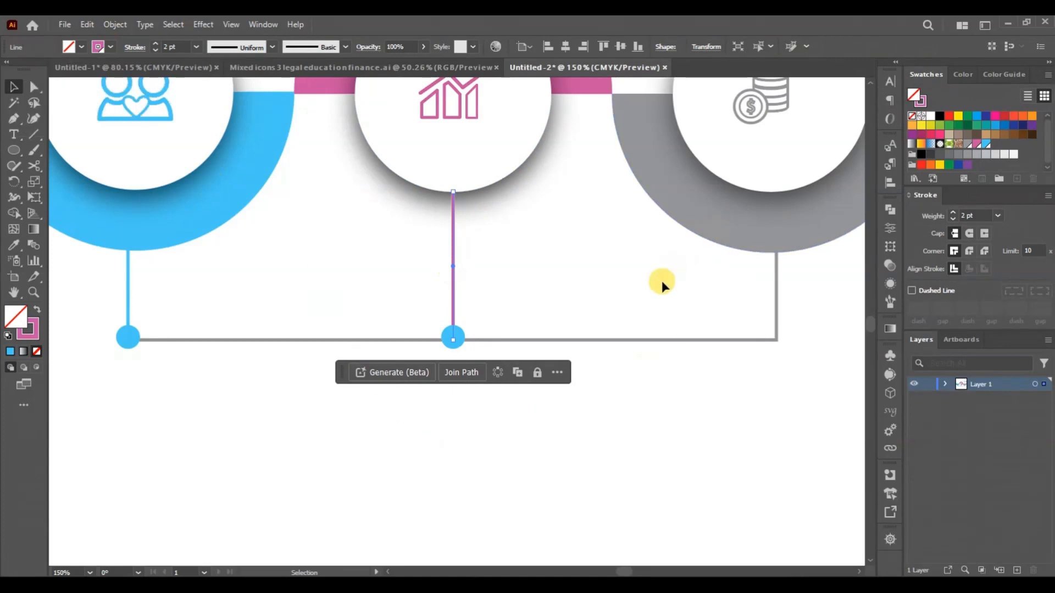
{"action": "left_click", "coordinate": [492, 359]}
- Fill the middle dot with the pink swatch
{"action": "left_click", "coordinate": [455, 334]}
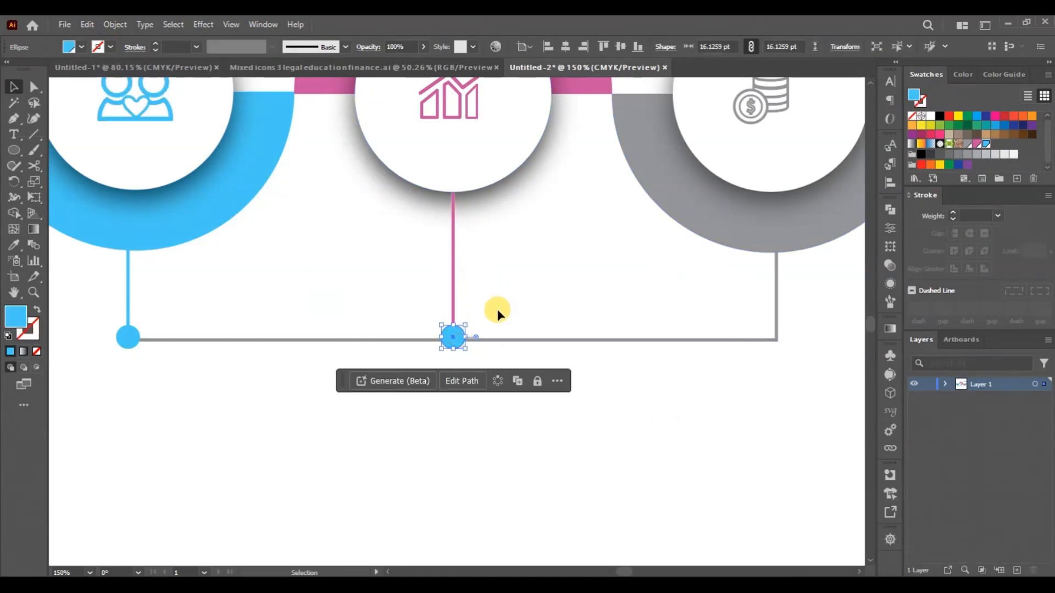
{"action": "left_click", "coordinate": [81, 47]}
{"action": "left_click", "coordinate": [72, 97]}
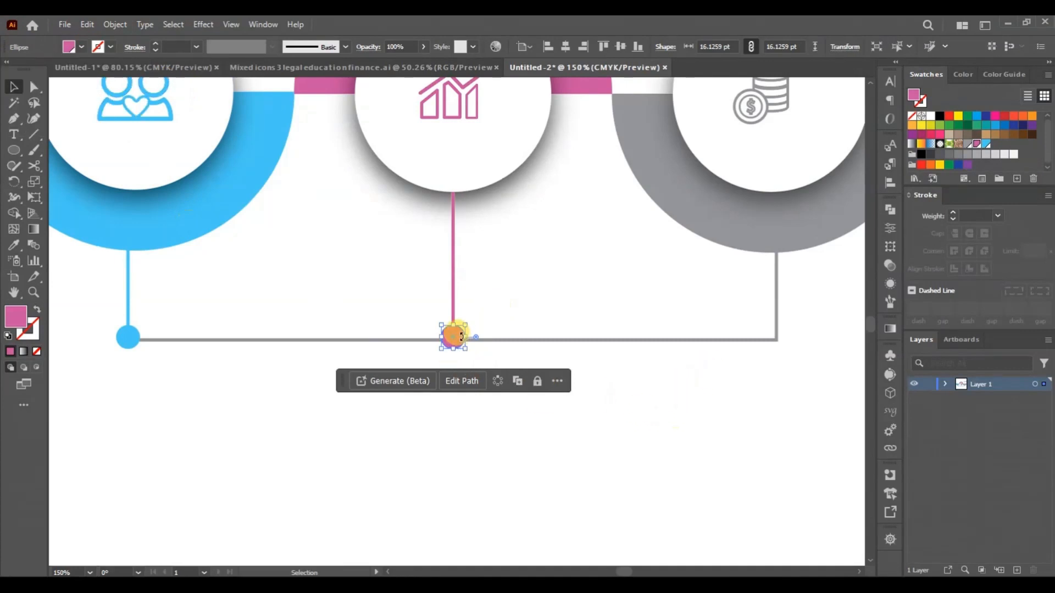
- Duplicate the middle dot onto the lower end of the right vertical line, fill the copy with the grey swatch and deselect it
{"action": "left_click_drag", "start_coordinate": [459, 339], "coordinate": [782, 339]}
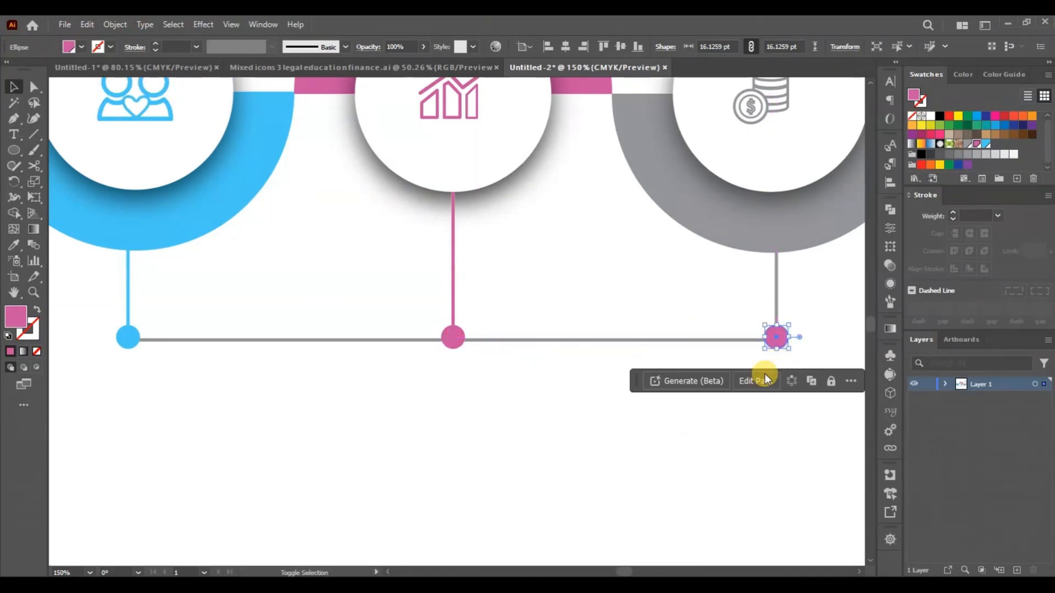
{"action": "left_click", "coordinate": [79, 48]}
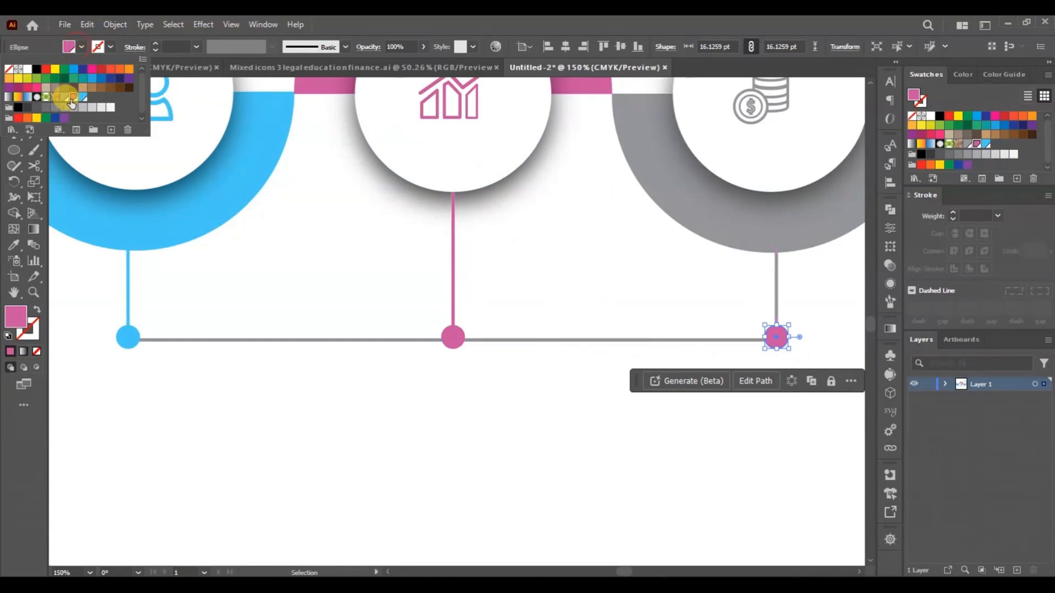
{"action": "left_click", "coordinate": [63, 97]}
{"action": "left_click", "coordinate": [402, 440]}
{"action": "scroll", "coordinate": [402, 439], "scroll_direction": "up", "scroll_amount": 1}
{"action": "scroll", "coordinate": [402, 439], "scroll_direction": "up", "scroll_amount": 3}
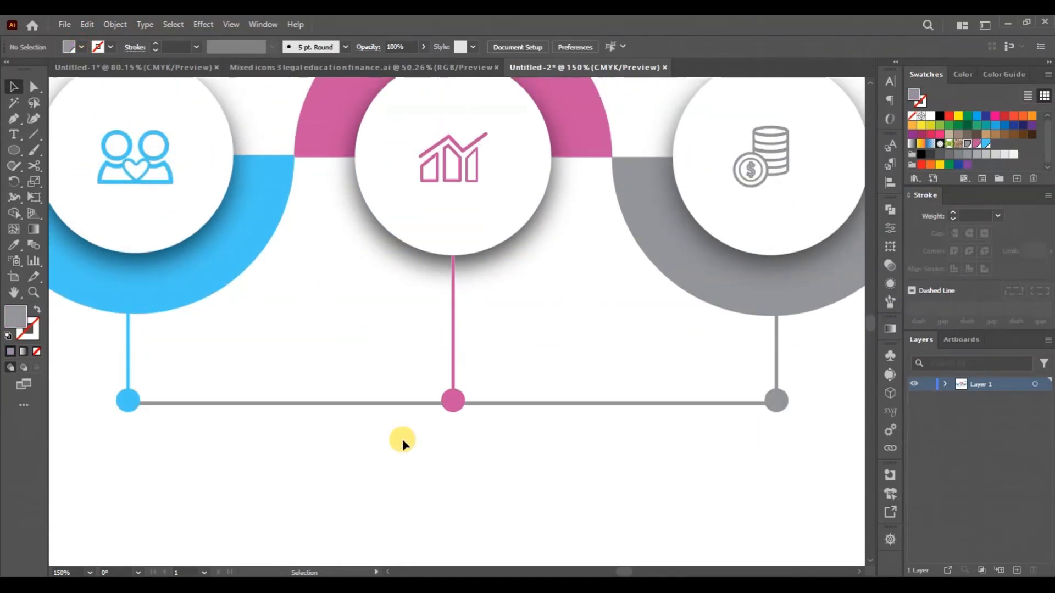
{"action": "key", "text": "ctrl+0"}
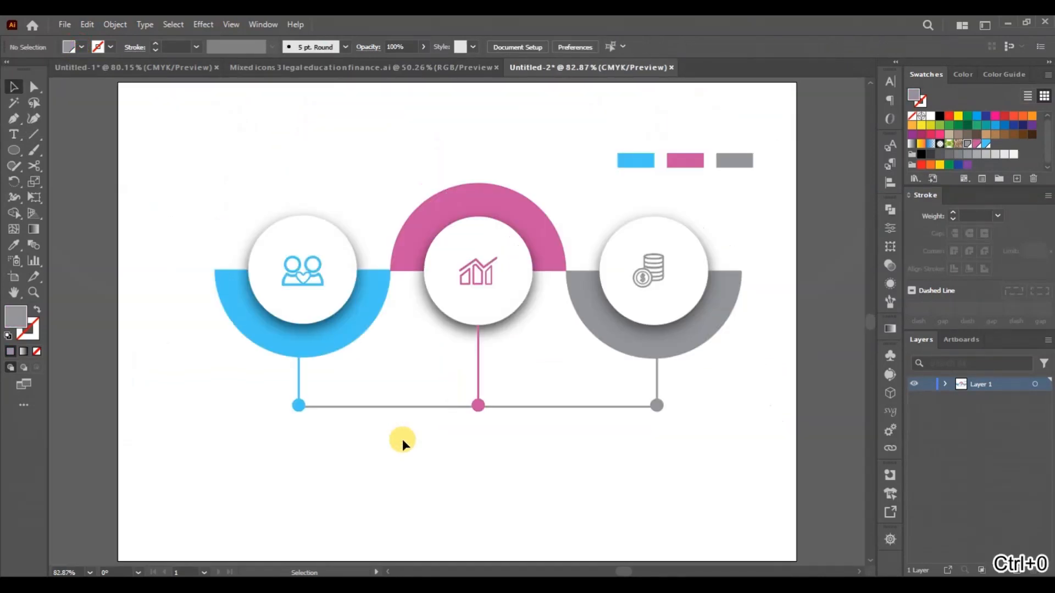
- Add a "Lorem ipsum" heading below the left dot and format it as 20 pt Myriad Pro Bold
{"action": "left_click", "coordinate": [15, 135]}
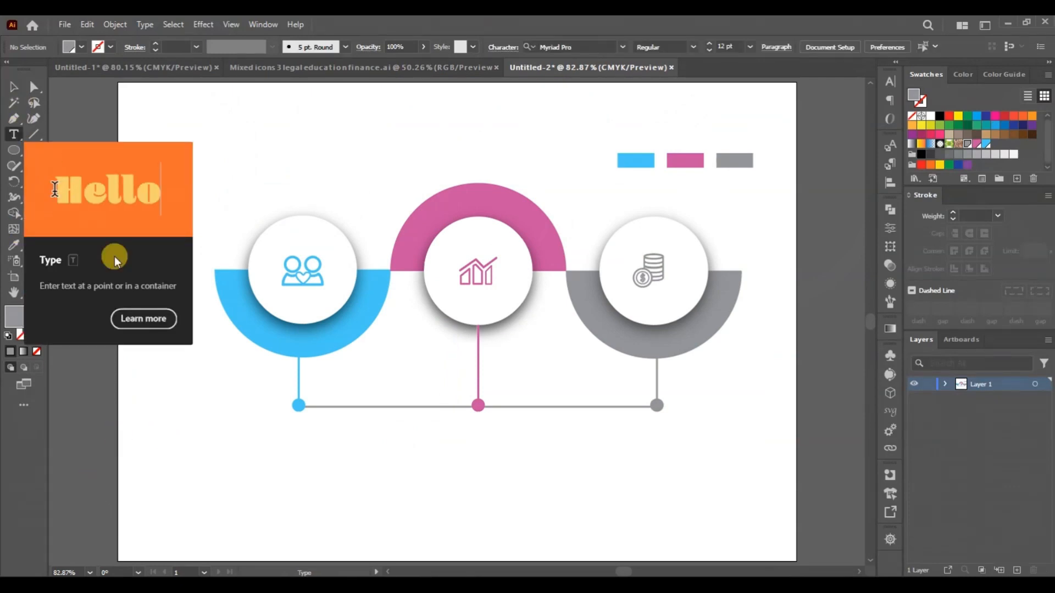
{"action": "left_click", "coordinate": [277, 446]}
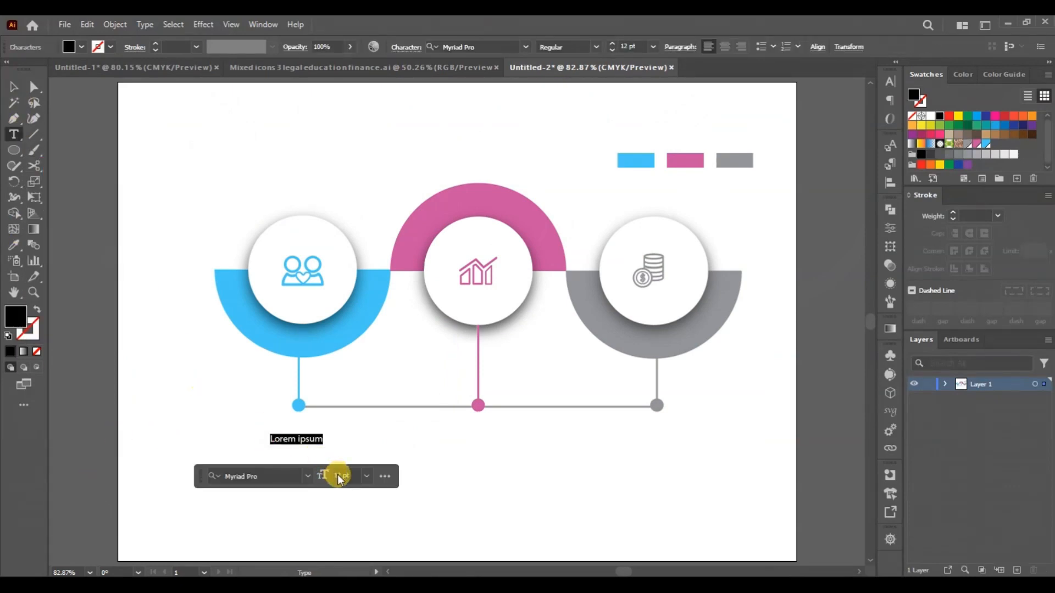
{"action": "type", "text": "20"}
{"action": "key", "text": "Return"}
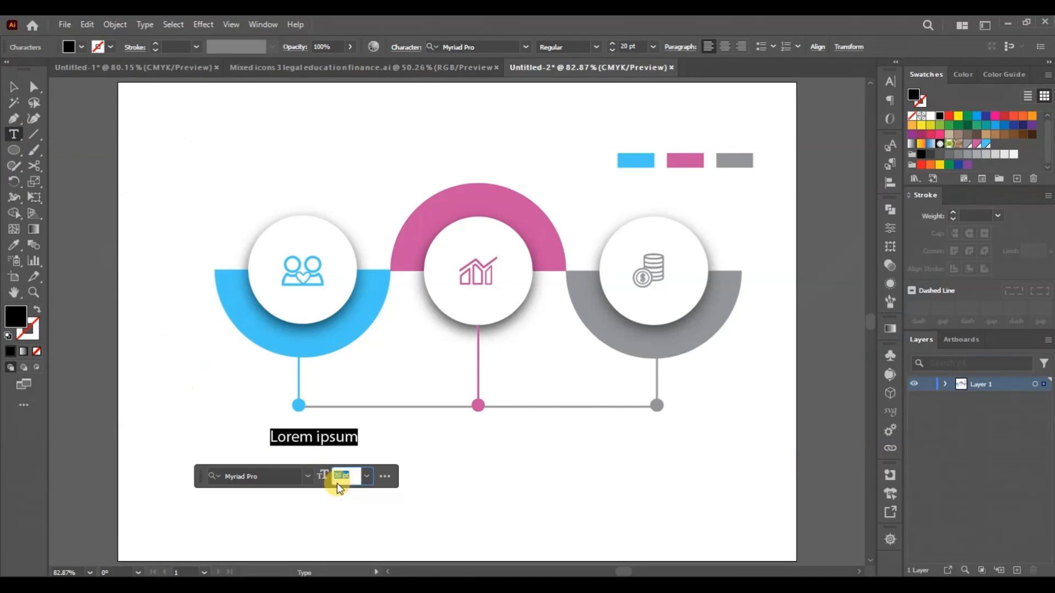
{"action": "left_click", "coordinate": [890, 78]}
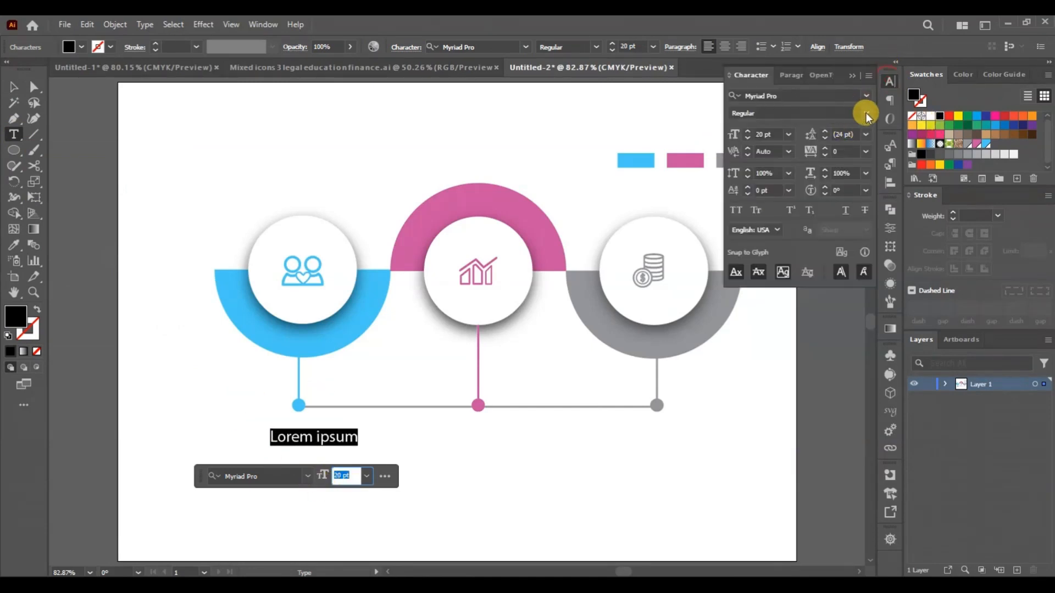
{"action": "left_click", "coordinate": [866, 112]}
{"action": "left_click", "coordinate": [768, 243]}
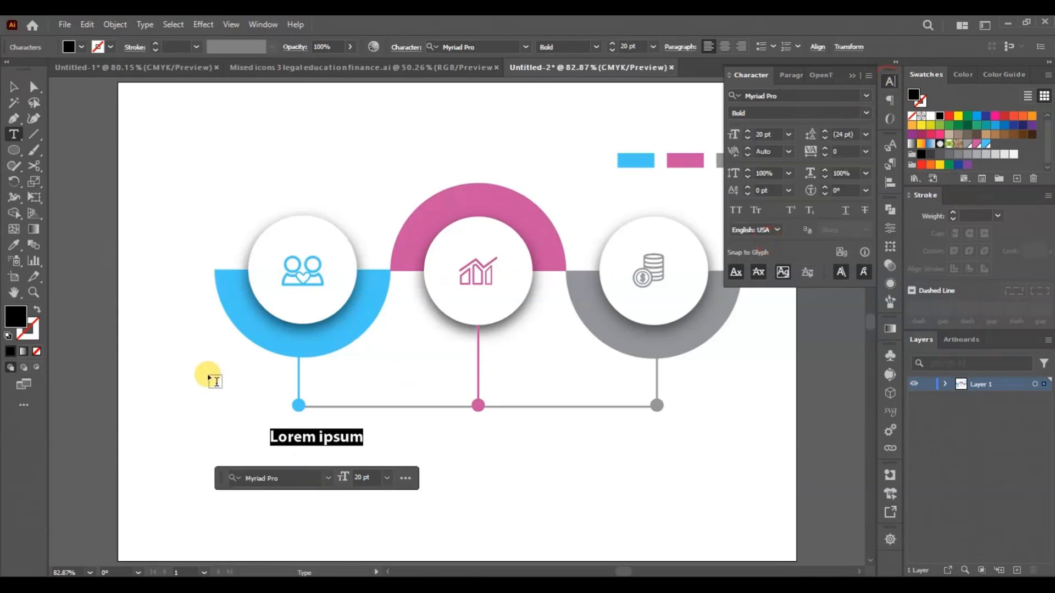
- Centre the heading under the left dot and place copies of it beneath the middle and right dots
{"action": "left_click", "coordinate": [14, 91]}
{"action": "left_click_drag", "start_coordinate": [315, 440], "coordinate": [693, 440]}
{"action": "left_click", "coordinate": [607, 437]}
{"action": "left_click", "coordinate": [330, 439]}
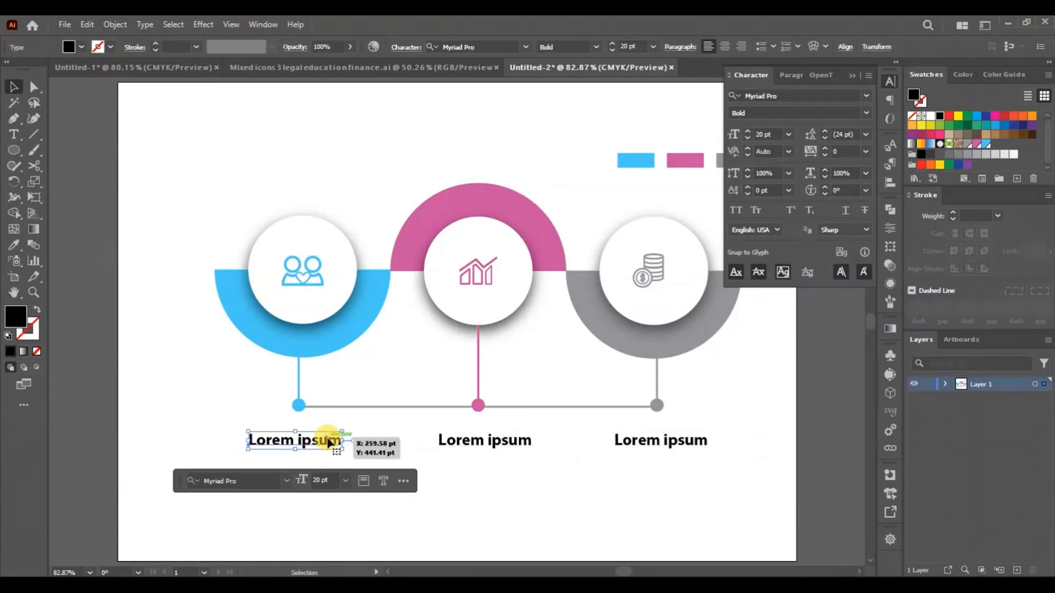
- Recolour the middle heading pink and the right heading grey by sampling their half-circles with the Eyedropper
{"action": "left_click", "coordinate": [492, 443]}
{"action": "key", "text": "i"}
{"action": "left_click", "coordinate": [551, 221]}
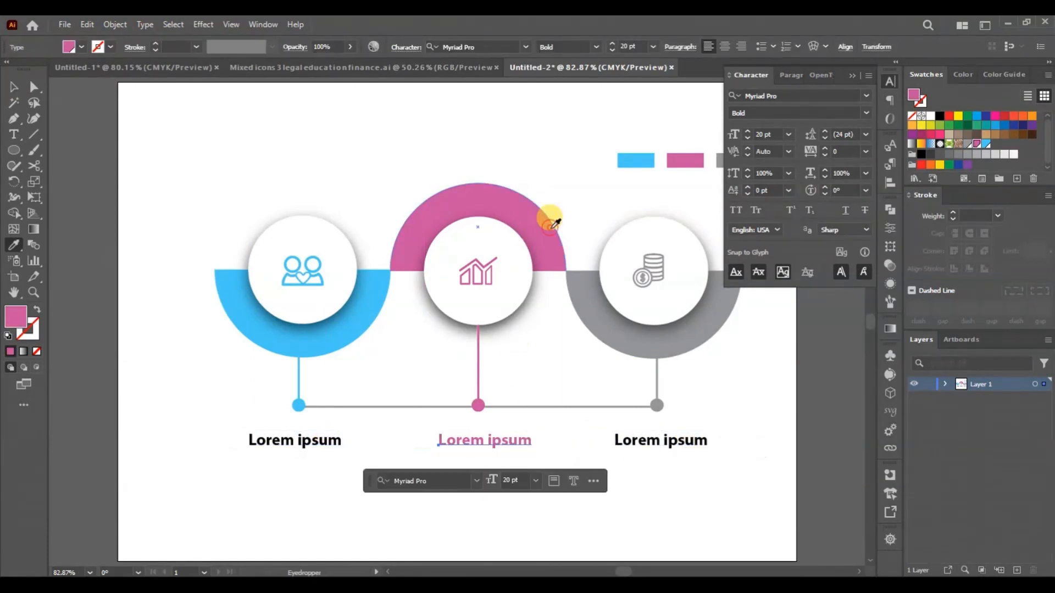
{"action": "left_click", "coordinate": [690, 437], "text": "ctrl"}
{"action": "left_click", "coordinate": [717, 306]}
{"action": "left_click", "coordinate": [13, 87]}
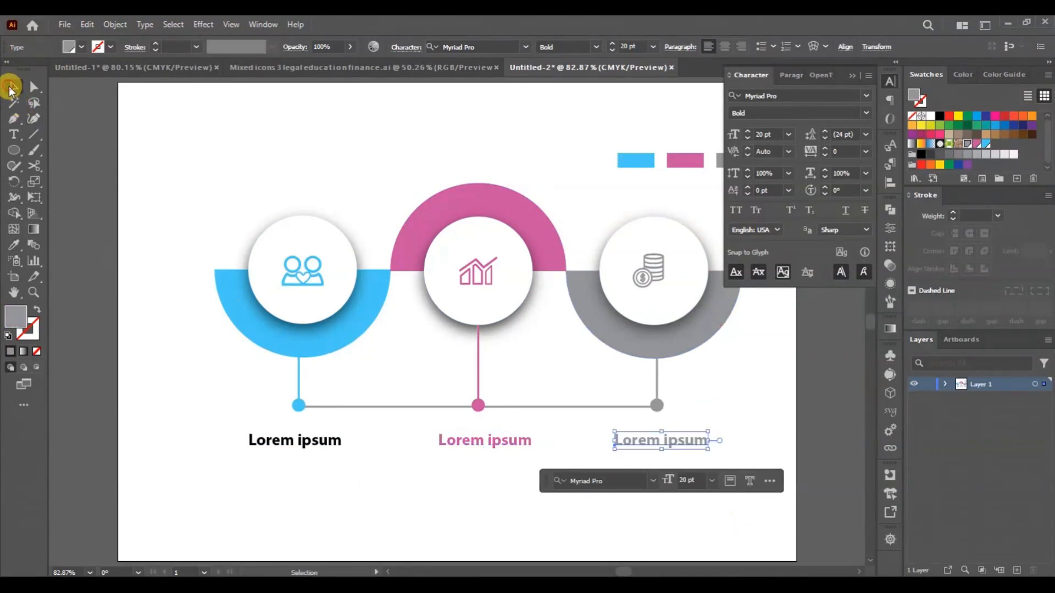
- Recolour the left heading blue by sampling the left half-circle with the Eyedropper, and deselect it
{"action": "left_click", "coordinate": [292, 441]}
{"action": "key", "text": "i"}
{"action": "left_click", "coordinate": [224, 282]}
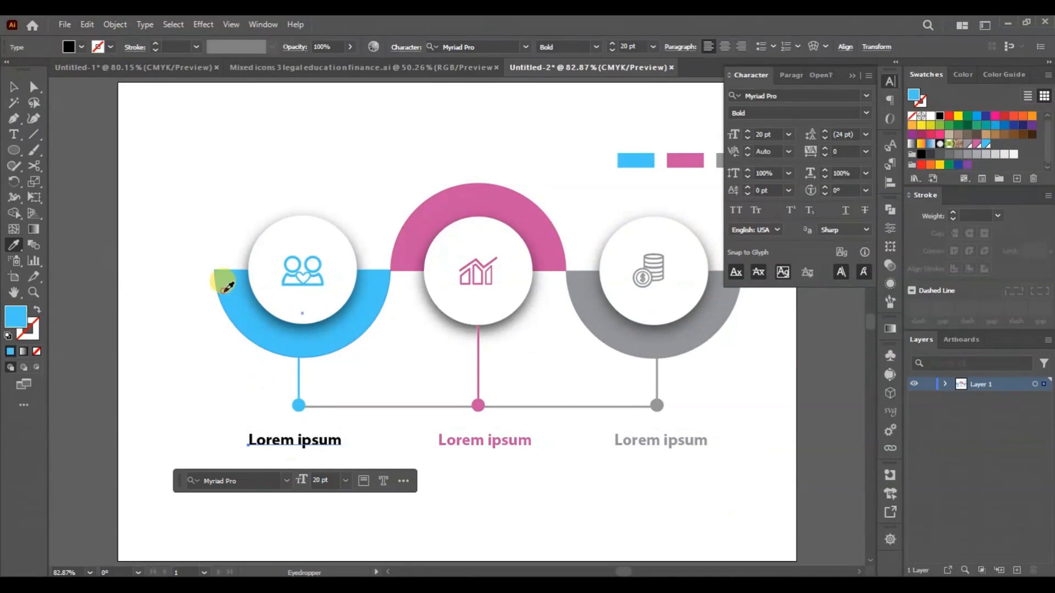
{"action": "left_click", "coordinate": [12, 87]}
{"action": "left_click", "coordinate": [130, 132]}
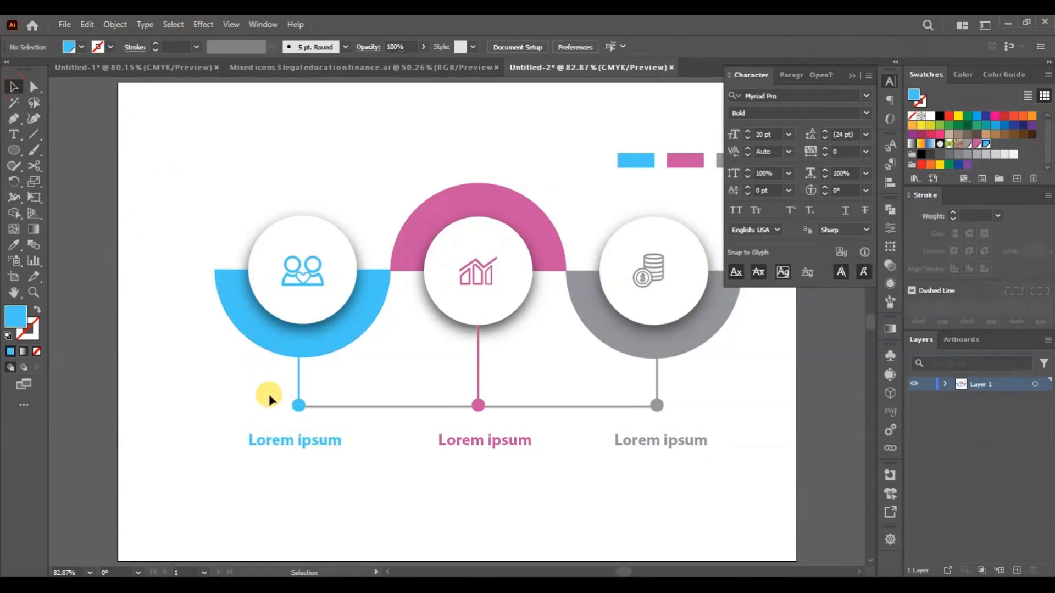
- Draw an area text box below the left heading and set its text to 7 pt Regular
{"action": "left_click", "coordinate": [16, 137]}
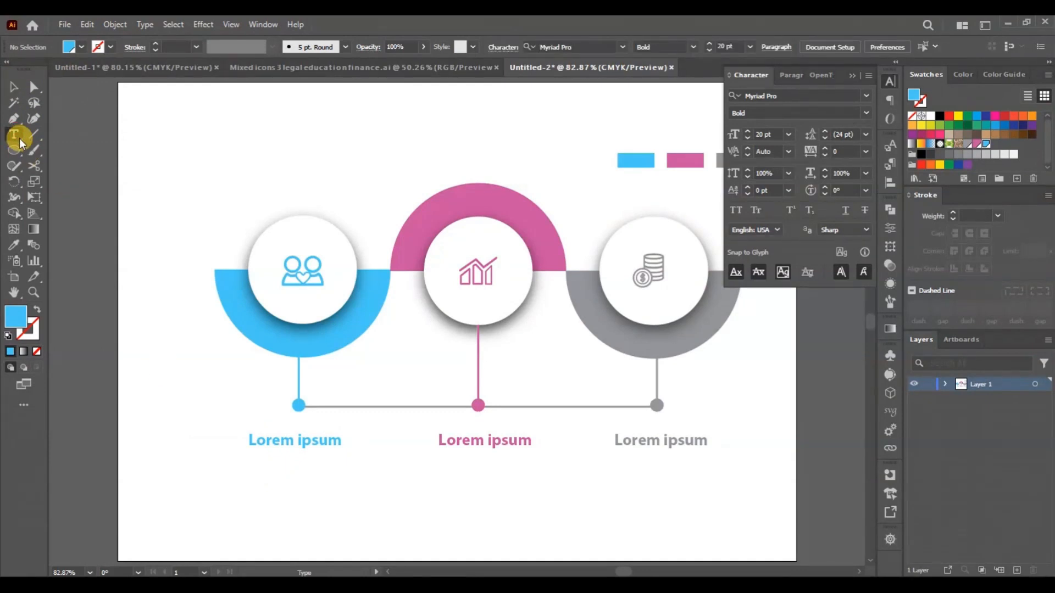
{"action": "left_click_drag", "start_coordinate": [246, 467], "coordinate": [374, 538]}
{"action": "left_click", "coordinate": [353, 434]}
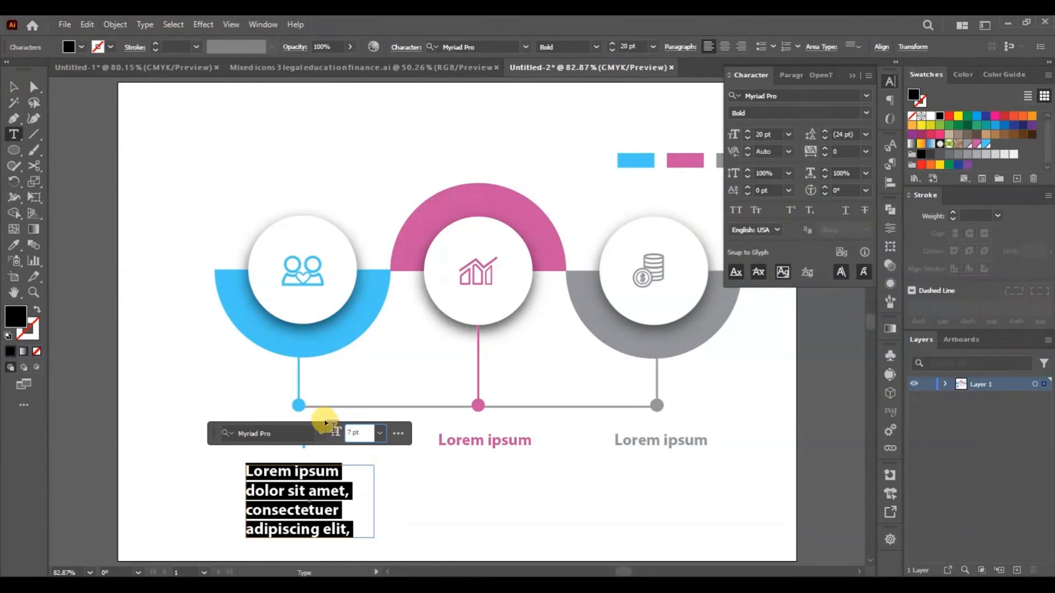
{"action": "type", "text": "7 pt"}
{"action": "key", "text": "Return"}
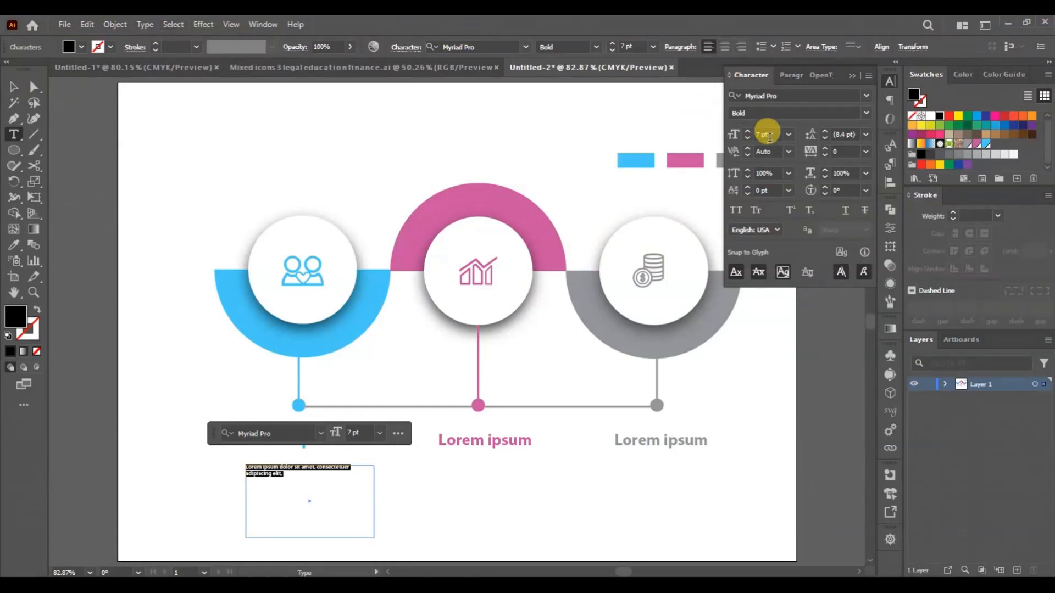
{"action": "left_click", "coordinate": [866, 113]}
{"action": "left_click", "coordinate": [769, 196]}
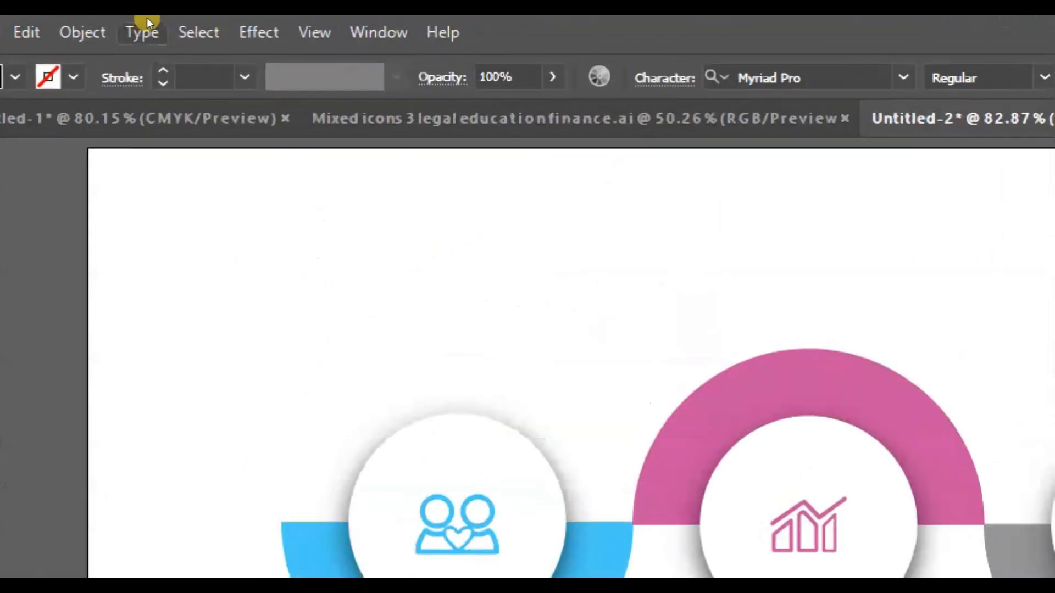
- Fill the text box below the left heading with placeholder text and finish editing it
{"action": "left_click", "coordinate": [147, 25]}
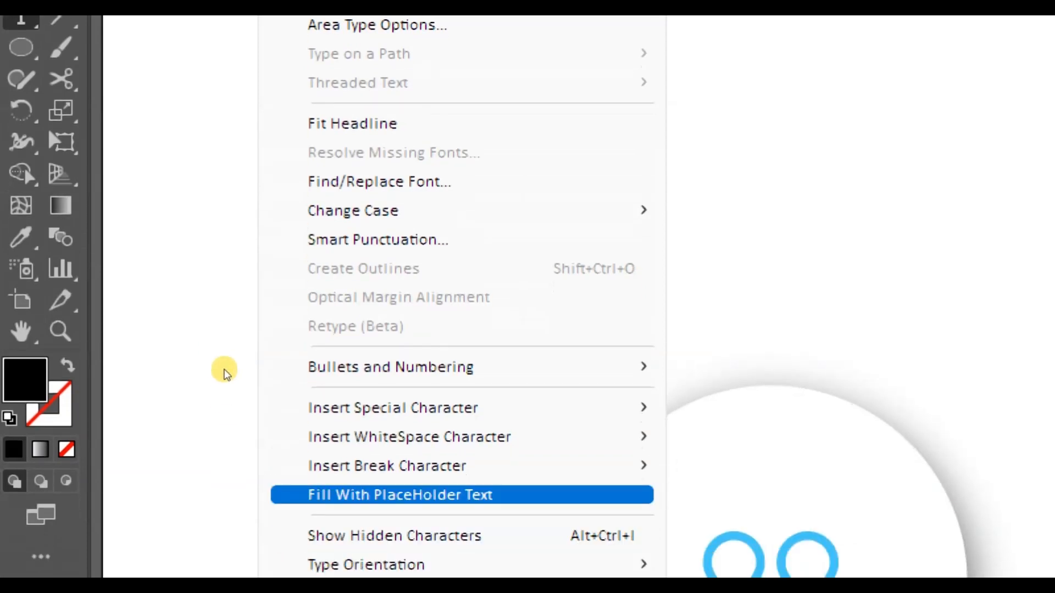
{"action": "left_click", "coordinate": [441, 495]}
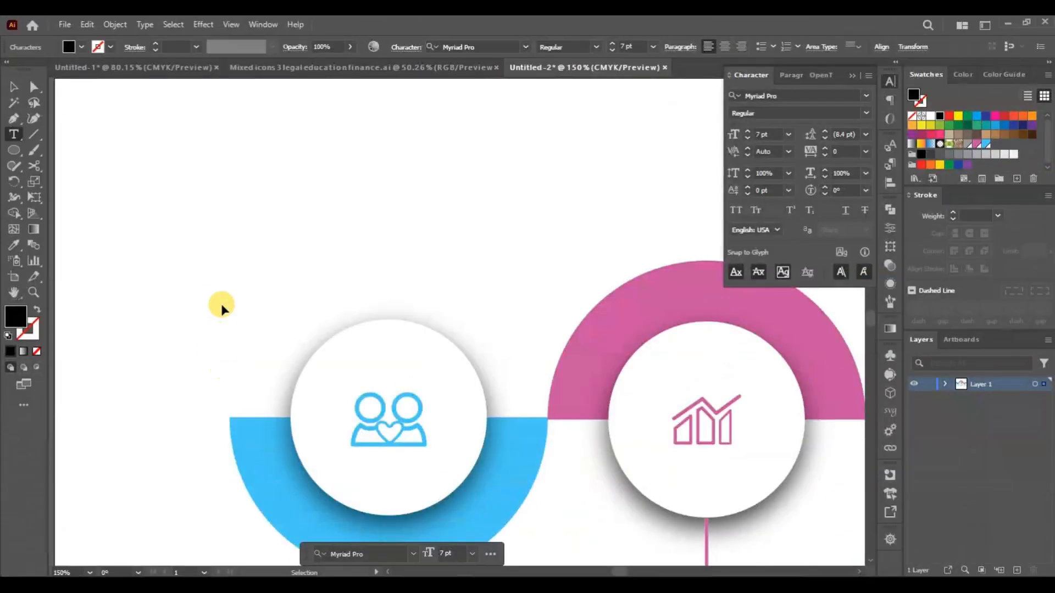
{"action": "scroll", "coordinate": [221, 308], "scroll_direction": "down", "scroll_amount": 10}
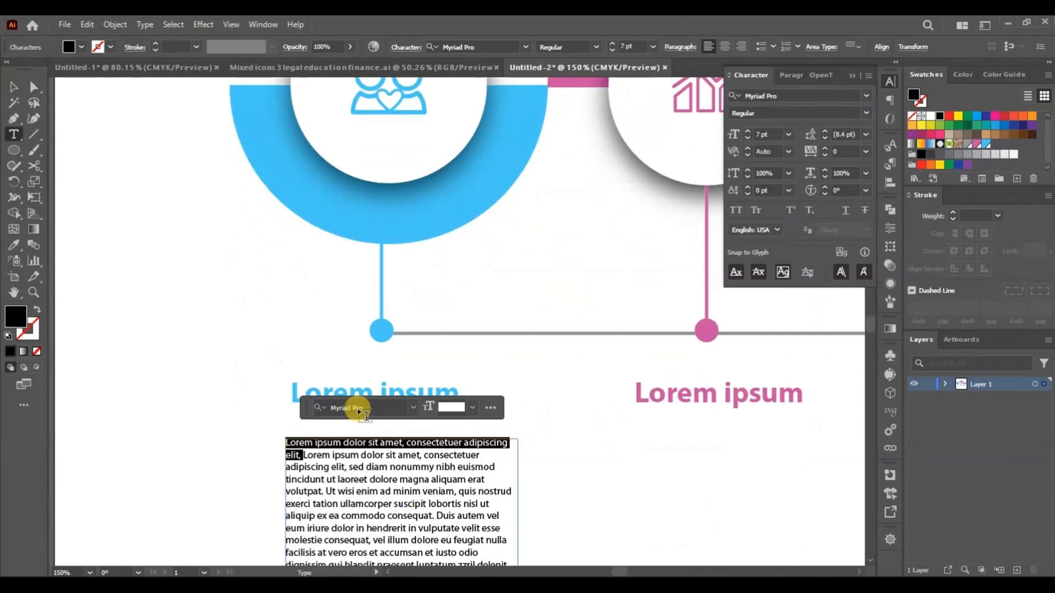
{"action": "key", "text": "Escape"}
{"action": "left_click", "coordinate": [580, 469]}
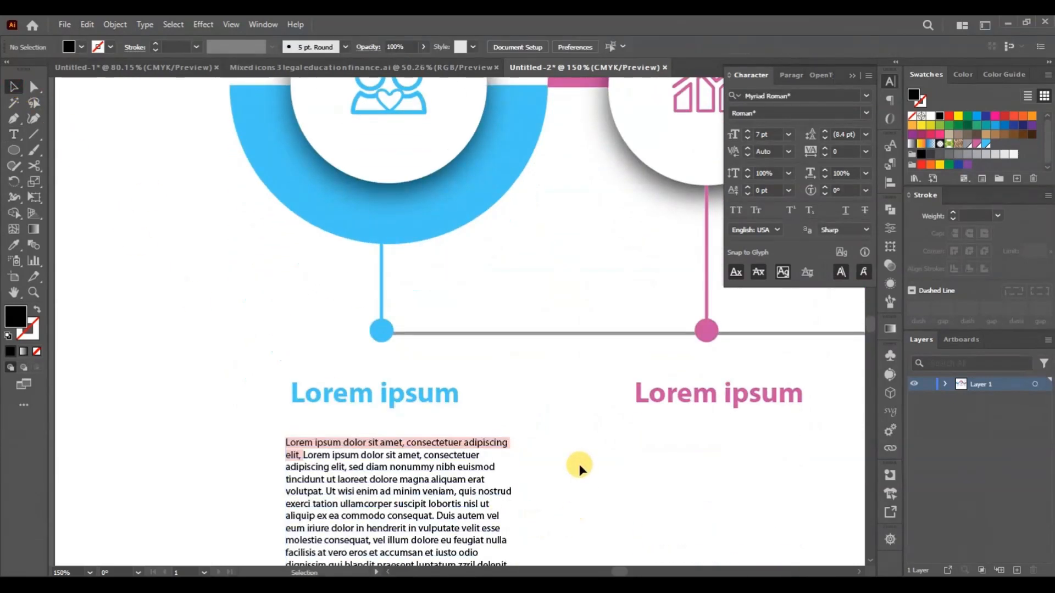
{"action": "scroll", "coordinate": [473, 432], "scroll_direction": "down", "scroll_amount": 3}
{"action": "key", "text": "ctrl+0"}
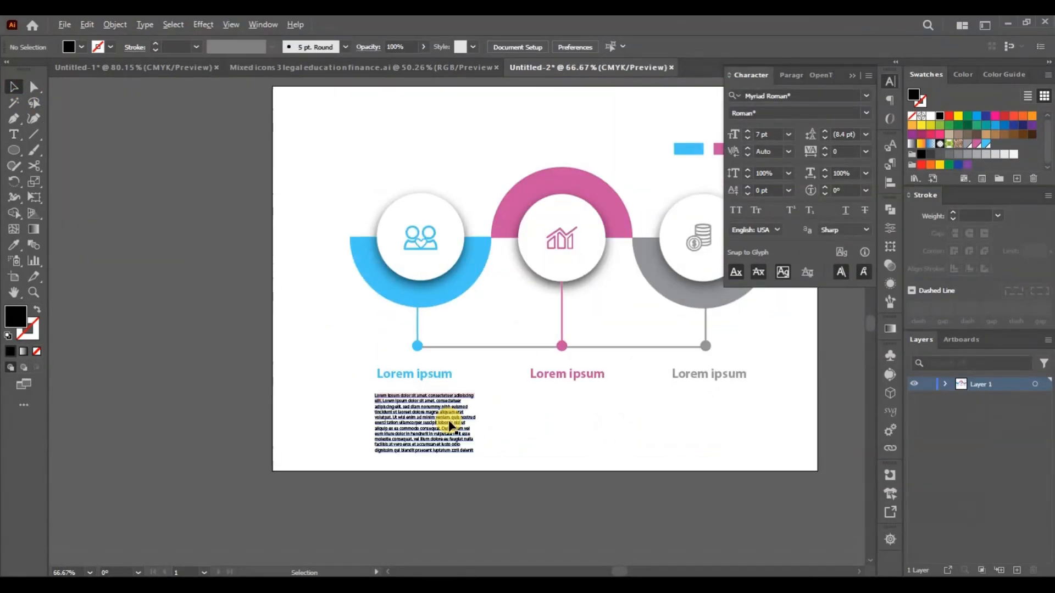
- Shorten the paragraph's text box from below and delete part of its text so the rest fits the frame
{"action": "left_click", "coordinate": [454, 426]}
{"action": "left_click_drag", "start_coordinate": [426, 453], "coordinate": [490, 444]}
{"action": "double_click", "coordinate": [463, 425]}
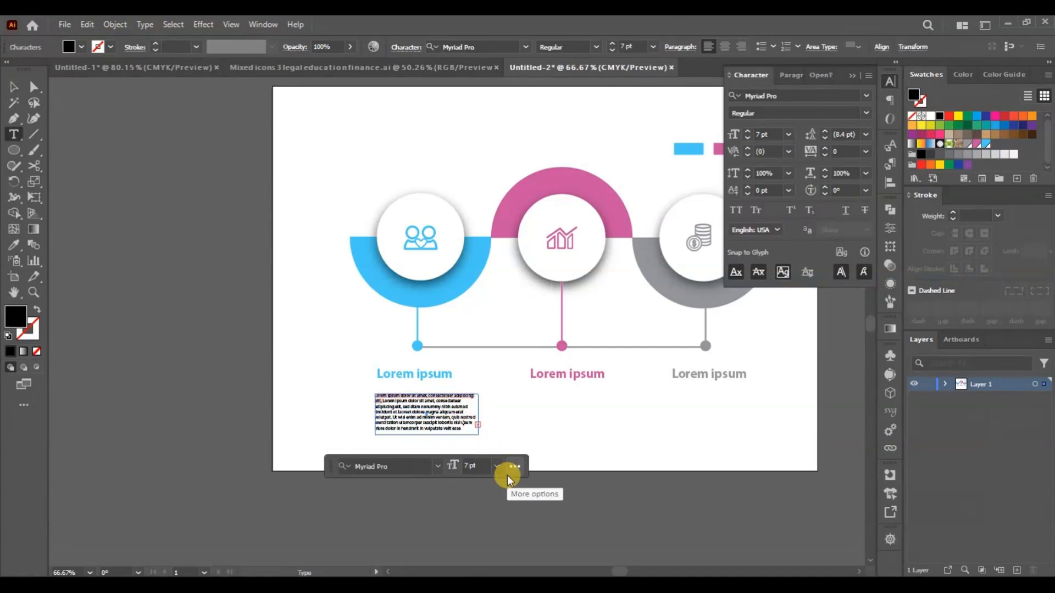
{"action": "key", "text": "BackSpace"}
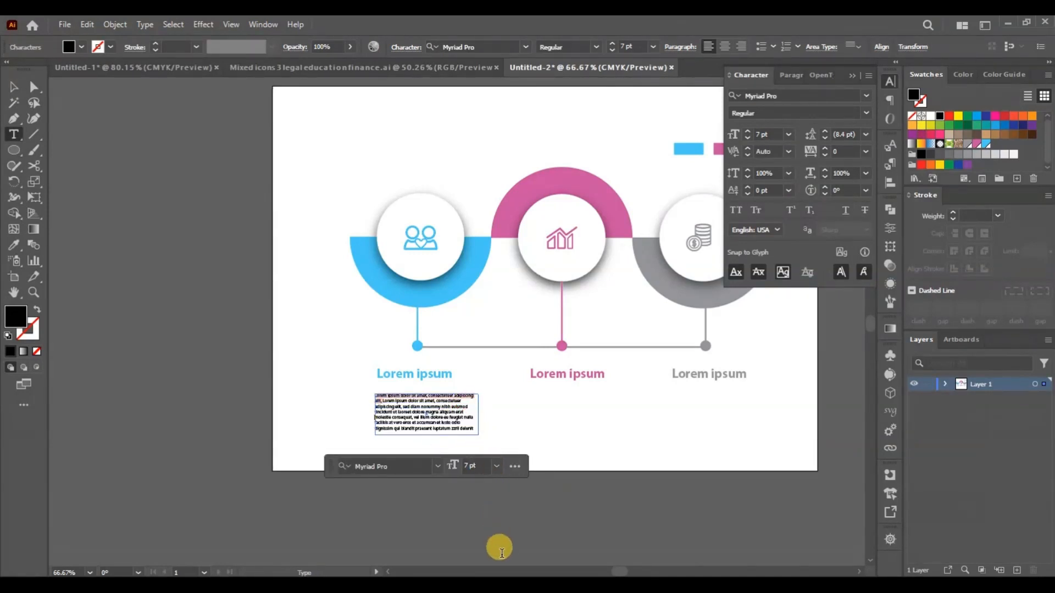
- Move the paragraph slightly up towards the left heading and deselect it
{"action": "left_click", "coordinate": [11, 87]}
{"action": "left_click_drag", "start_coordinate": [439, 427], "coordinate": [437, 417]}
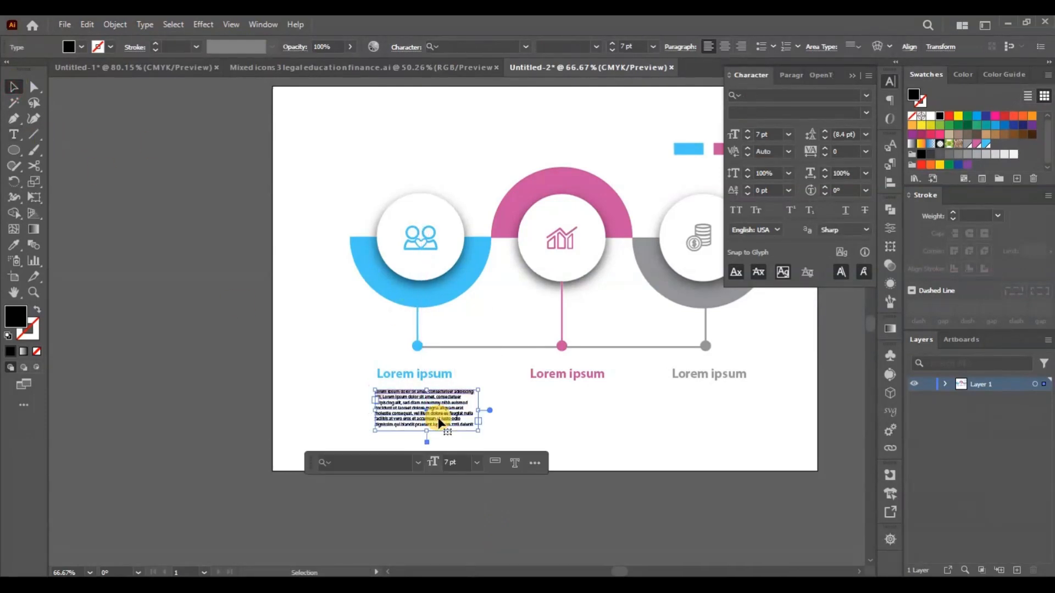
{"action": "key", "text": "ctrl+equal"}
{"action": "left_click", "coordinate": [512, 502]}
- Set the whole paragraph below the left heading to Myriad Pro Regular
{"action": "left_click", "coordinate": [329, 481]}
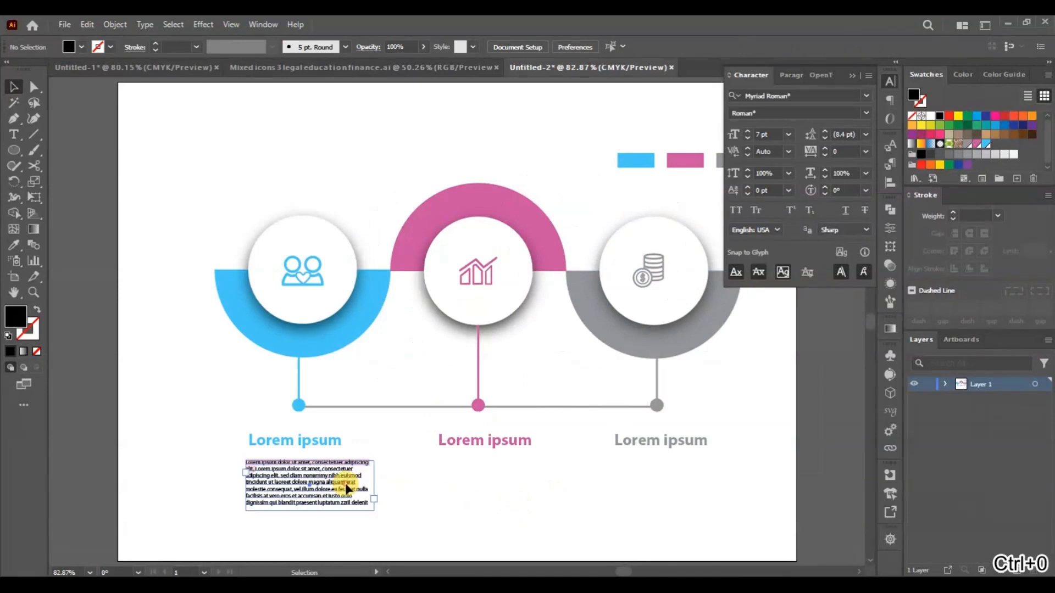
{"action": "left_click", "coordinate": [867, 94]}
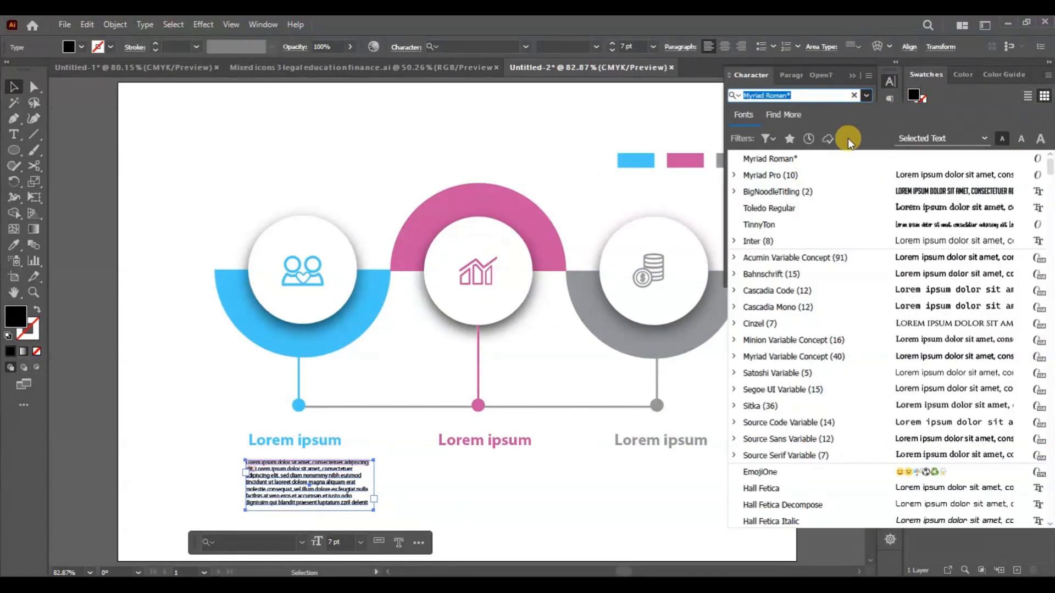
{"action": "left_click", "coordinate": [807, 174]}
{"action": "left_click", "coordinate": [868, 113]}
{"action": "left_click", "coordinate": [868, 113]}
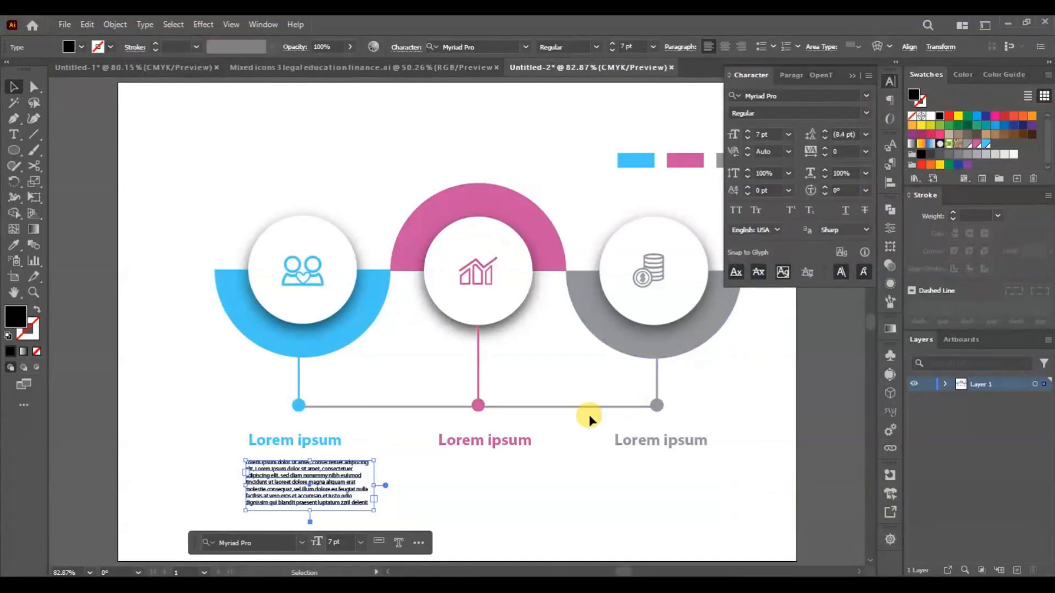
- Copy the left placeholder paragraph below the middle and right headings and deselect the copies
{"action": "left_click_drag", "start_coordinate": [291, 495], "coordinate": [698, 485]}
{"action": "left_click", "coordinate": [712, 392]}
{"action": "left_click", "coordinate": [658, 494]}
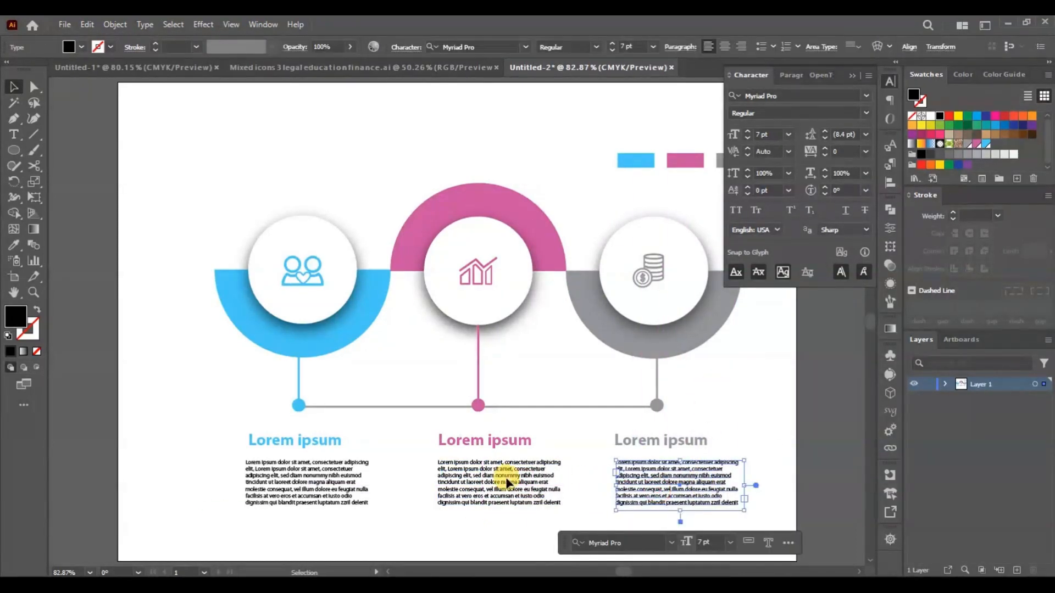
{"action": "left_click", "coordinate": [505, 482]}
{"action": "left_click", "coordinate": [750, 420]}
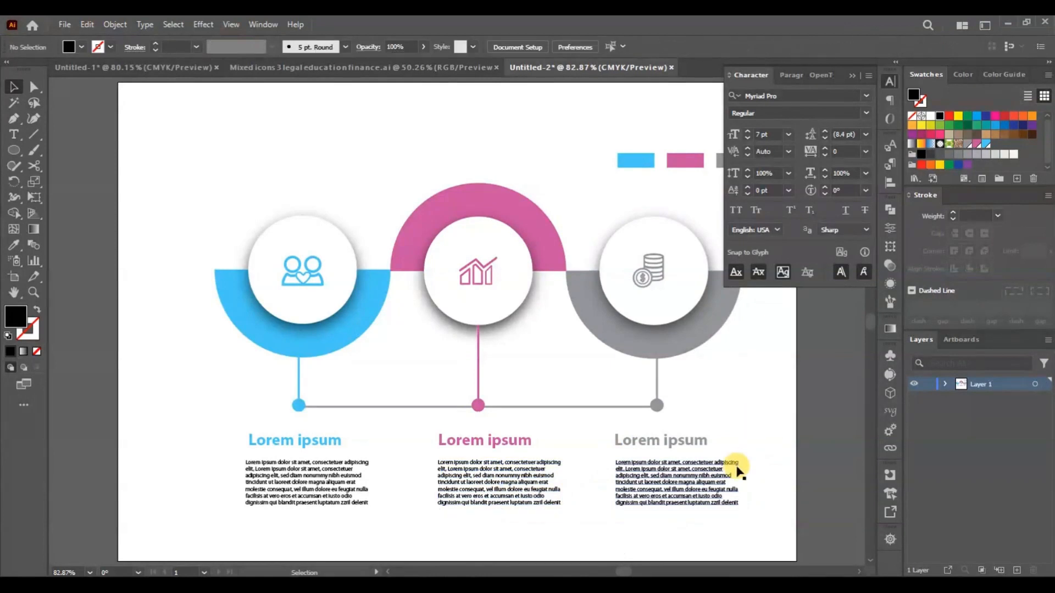
- Set the font size of all three Lorem ipsum headings to 17 pt and deselect them
{"action": "left_click_drag", "start_coordinate": [222, 444], "coordinate": [705, 432]}
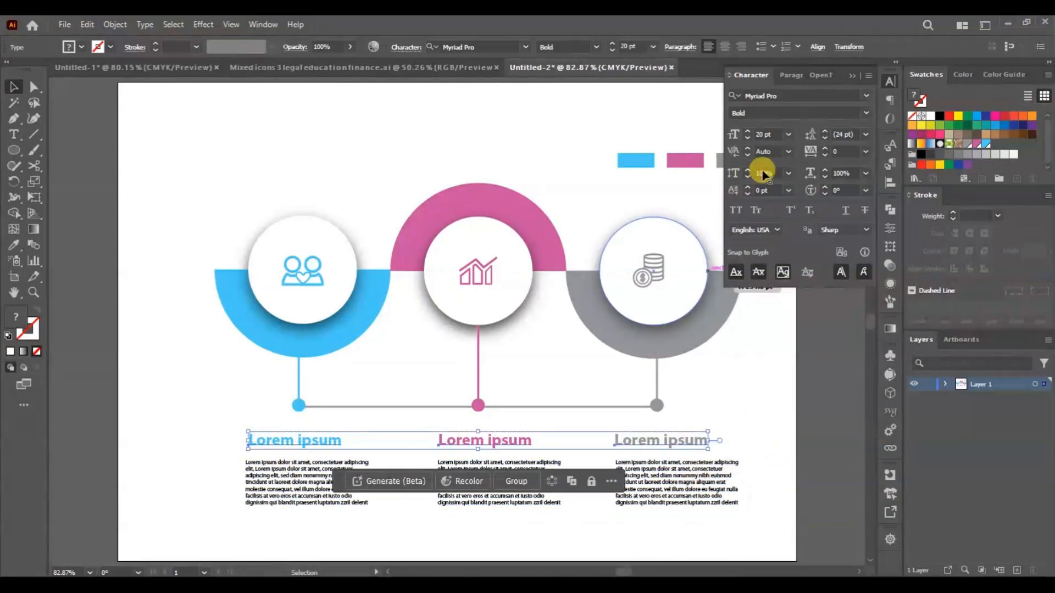
{"action": "left_click", "coordinate": [767, 134]}
{"action": "left_click", "coordinate": [752, 415]}
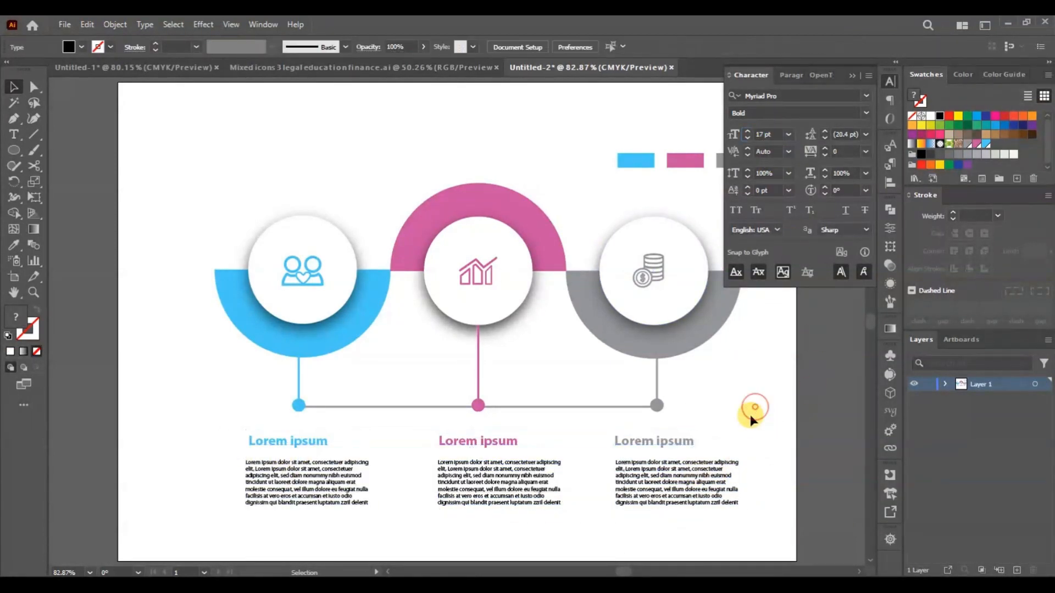
- Narrow the text boxes of the right, middle and left paragraphs from their right edges
{"action": "left_click", "coordinate": [680, 467]}
{"action": "left_click_drag", "start_coordinate": [744, 485], "coordinate": [678, 482]}
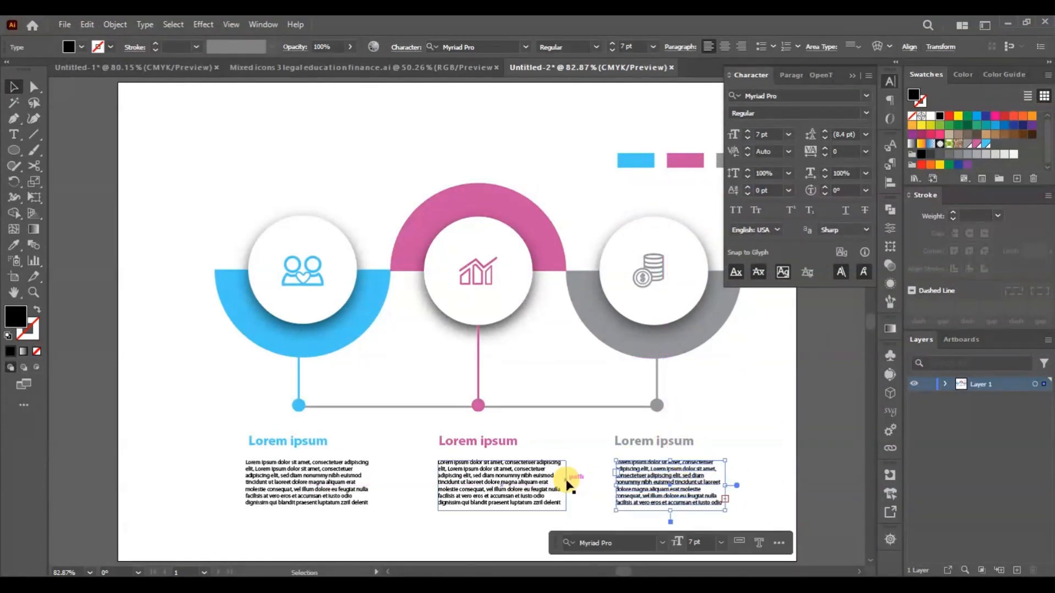
{"action": "left_click", "coordinate": [559, 479]}
{"action": "left_click_drag", "start_coordinate": [567, 485], "coordinate": [553, 484]}
{"action": "left_click", "coordinate": [332, 495]}
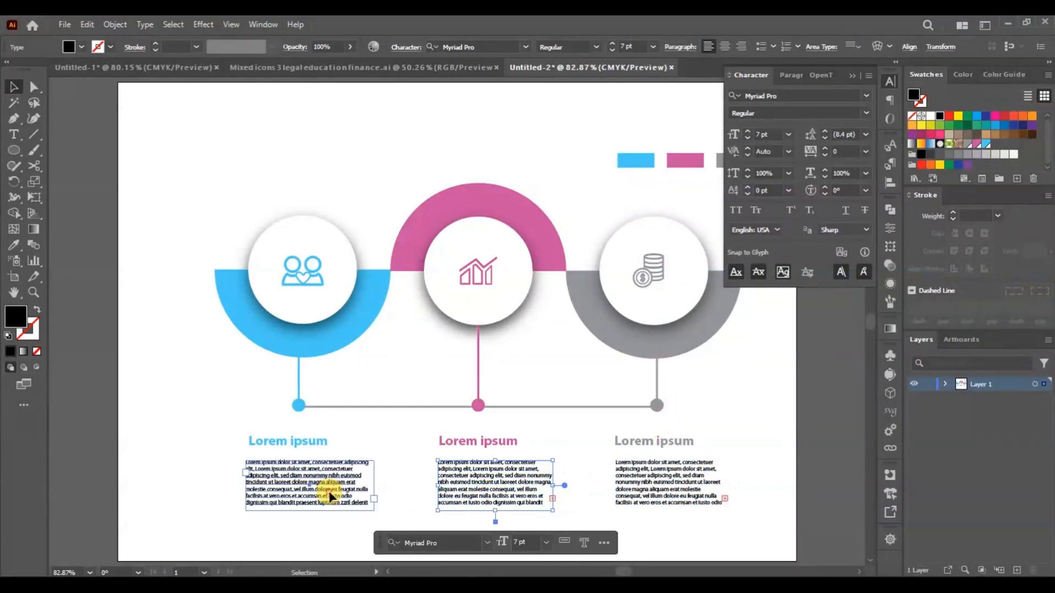
{"action": "left_click_drag", "start_coordinate": [365, 483], "coordinate": [360, 486]}
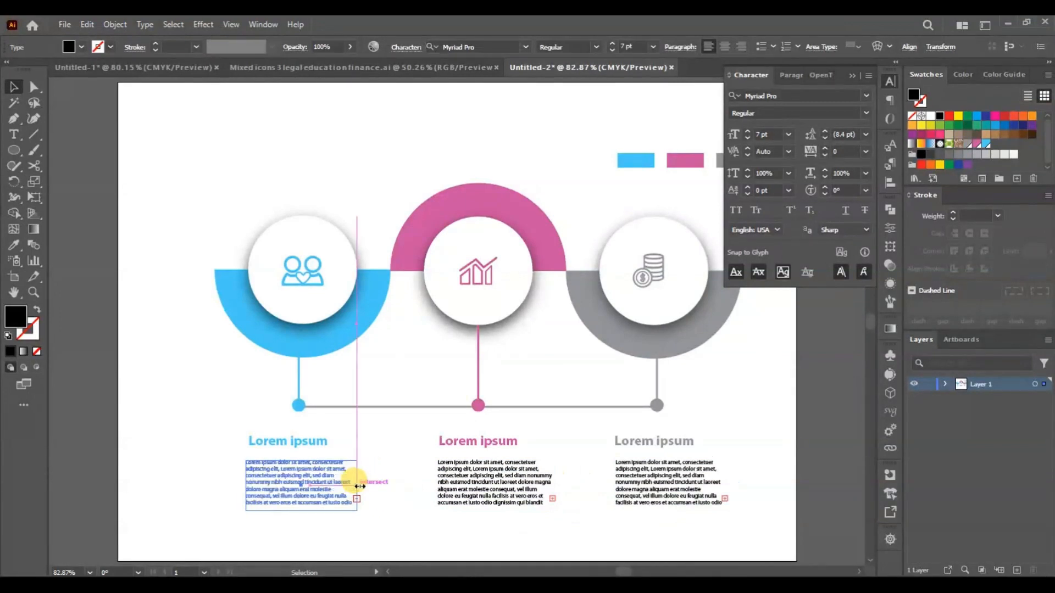
{"action": "left_click", "coordinate": [753, 421]}
- Delete surplus text near the end of the middle and right paragraphs so both fit their narrowed boxes
{"action": "double_click", "coordinate": [537, 493]}
{"action": "left_click_drag", "start_coordinate": [538, 493], "coordinate": [579, 539]}
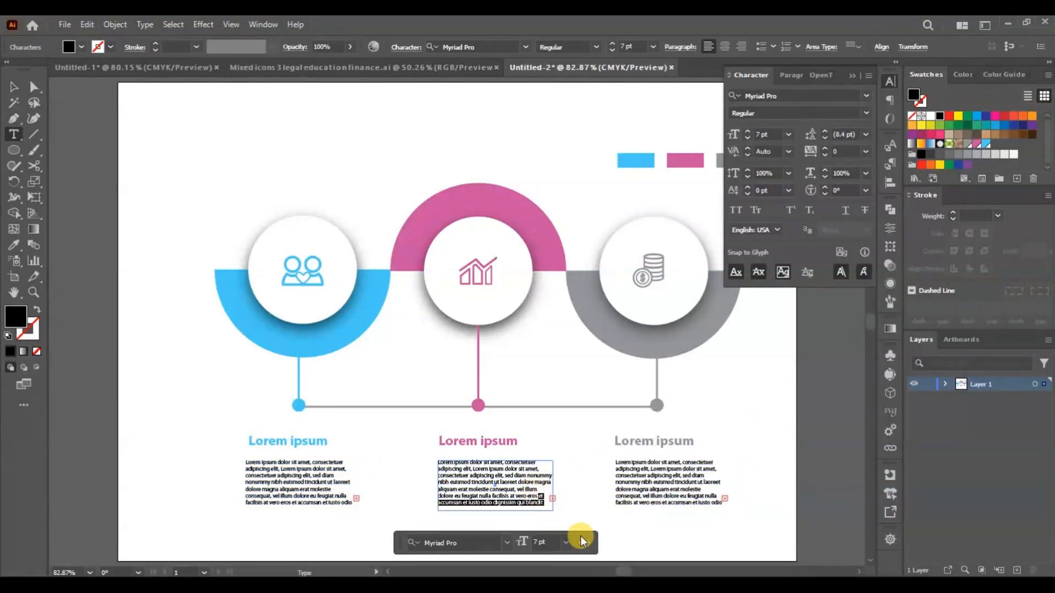
{"action": "key", "text": "BackSpace"}
{"action": "type", "text": "dignissim qui blandit praesent luptatum"}
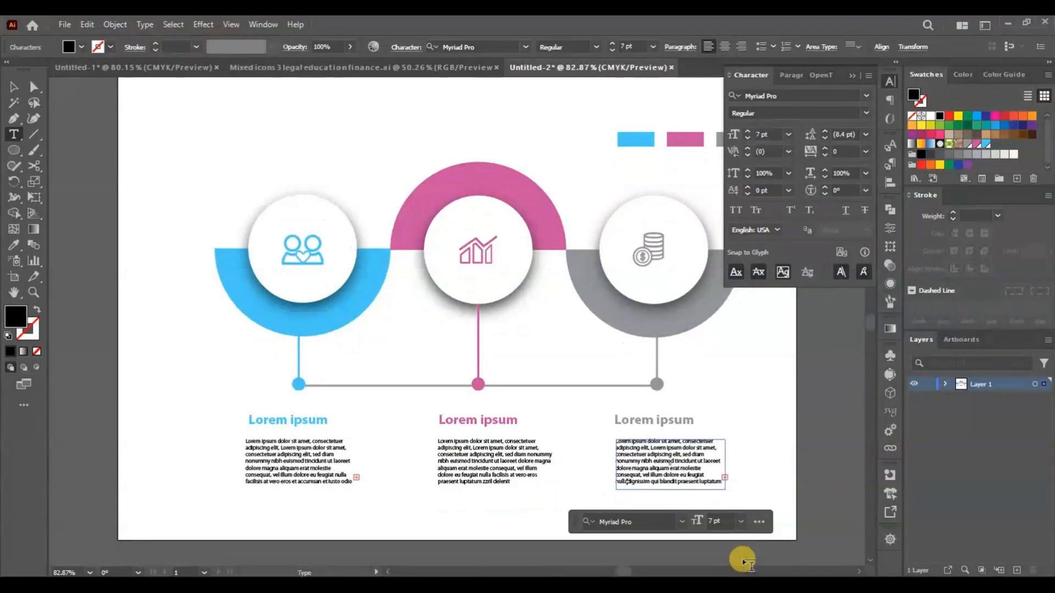
{"action": "left_click_drag", "start_coordinate": [709, 475], "coordinate": [744, 570]}
{"action": "key", "text": "BackSpace"}
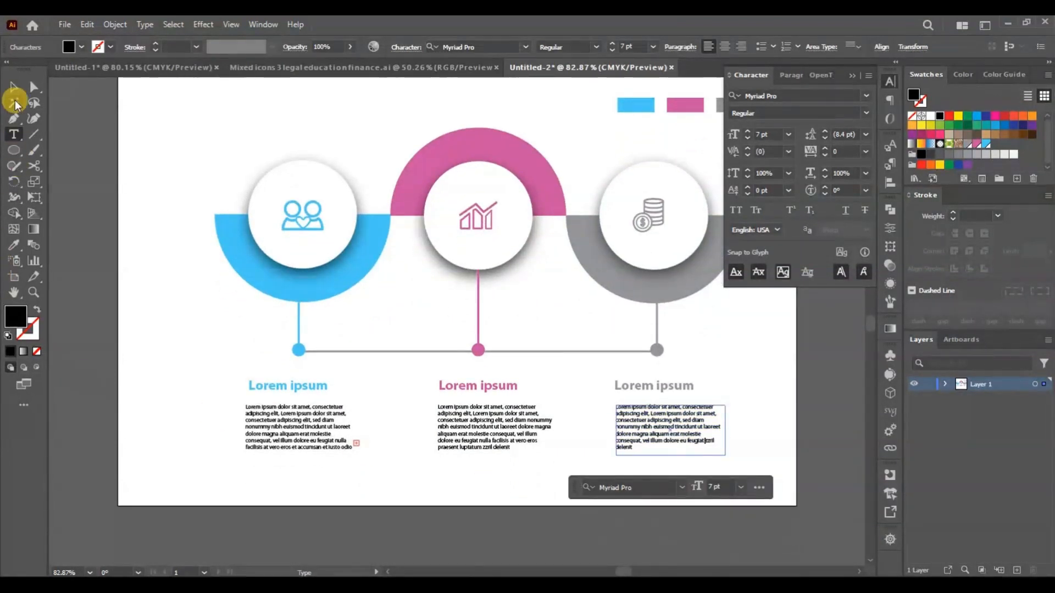
- Delete surplus text at the end of the left paragraph so it fits its box, and deselect it
{"action": "left_click", "coordinate": [351, 441]}
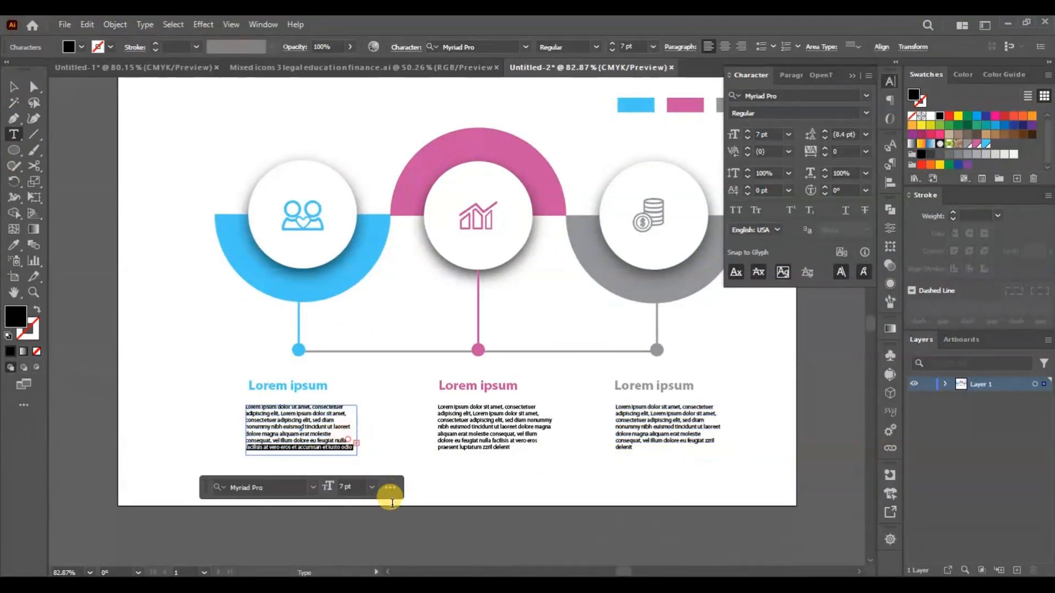
{"action": "left_click_drag", "start_coordinate": [353, 441], "coordinate": [381, 522]}
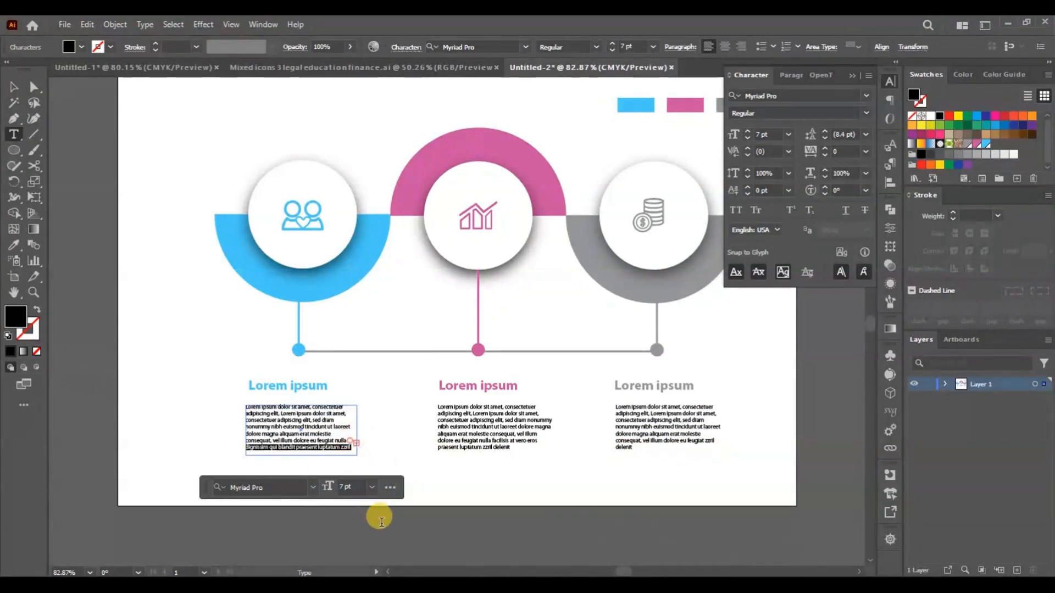
{"action": "left_click", "coordinate": [12, 87]}
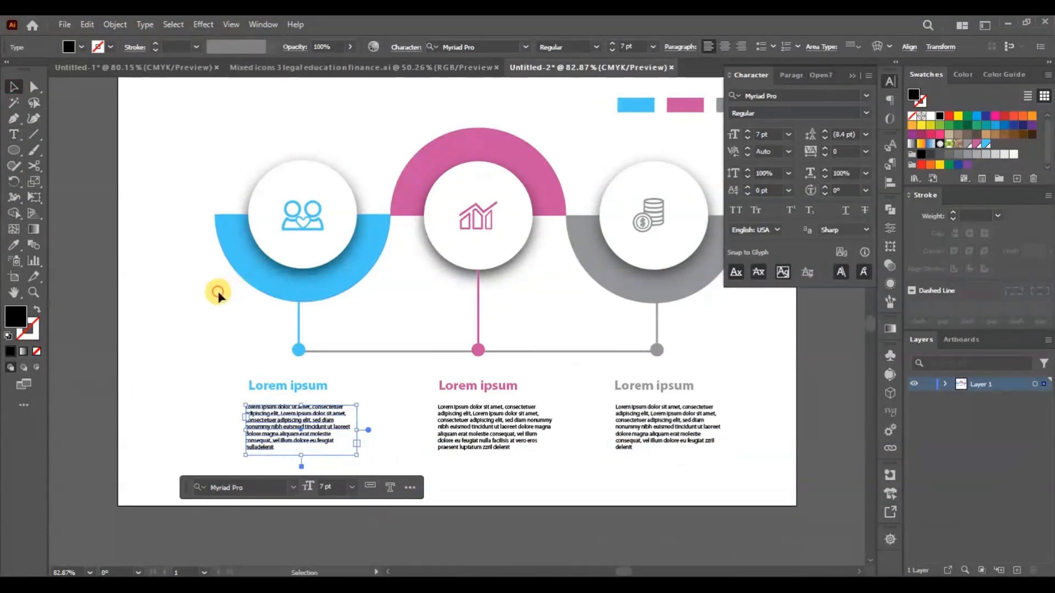
{"action": "left_click", "coordinate": [217, 292]}
- Collapse the Character settings and delete the blue, pink and gray sample rectangles above the infographic
{"action": "left_click", "coordinate": [890, 81]}
{"action": "scroll", "coordinate": [769, 284], "scroll_direction": "up", "scroll_amount": 3}
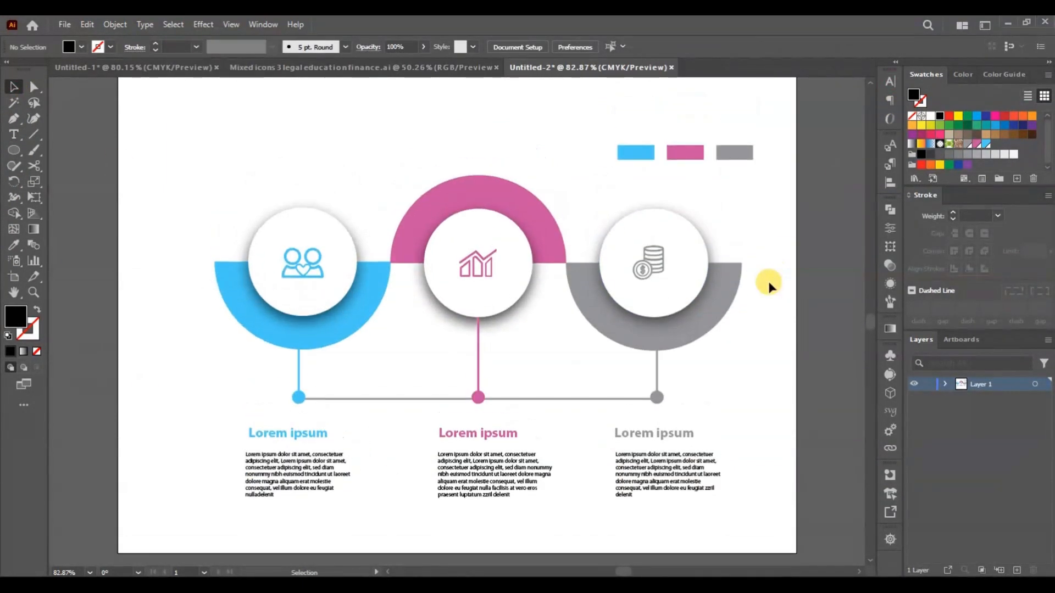
{"action": "left_click_drag", "start_coordinate": [791, 225], "coordinate": [791, 226]}
{"action": "key", "text": "Delete"}
- Move the whole infographic slightly left and up to centre it on the artboard, and deselect it
{"action": "scroll", "coordinate": [718, 248], "scroll_direction": "down", "scroll_amount": 2}
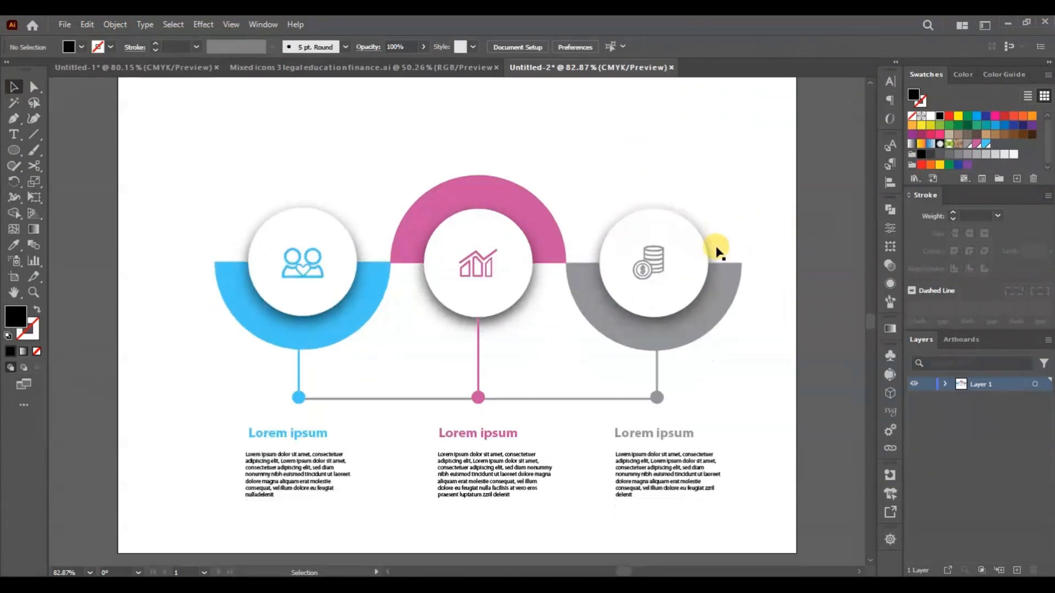
{"action": "scroll", "coordinate": [698, 242], "scroll_direction": "up", "scroll_amount": 1}
{"action": "left_click_drag", "start_coordinate": [172, 167], "coordinate": [599, 414]}
{"action": "left_click_drag", "start_coordinate": [632, 300], "coordinate": [615, 284]}
{"action": "left_click", "coordinate": [760, 375]}
- Examine the layout of the finished infographic at 100% zoom, from the half-circles down to the paragraphs
{"action": "scroll", "coordinate": [760, 374], "scroll_direction": "down", "scroll_amount": 2}
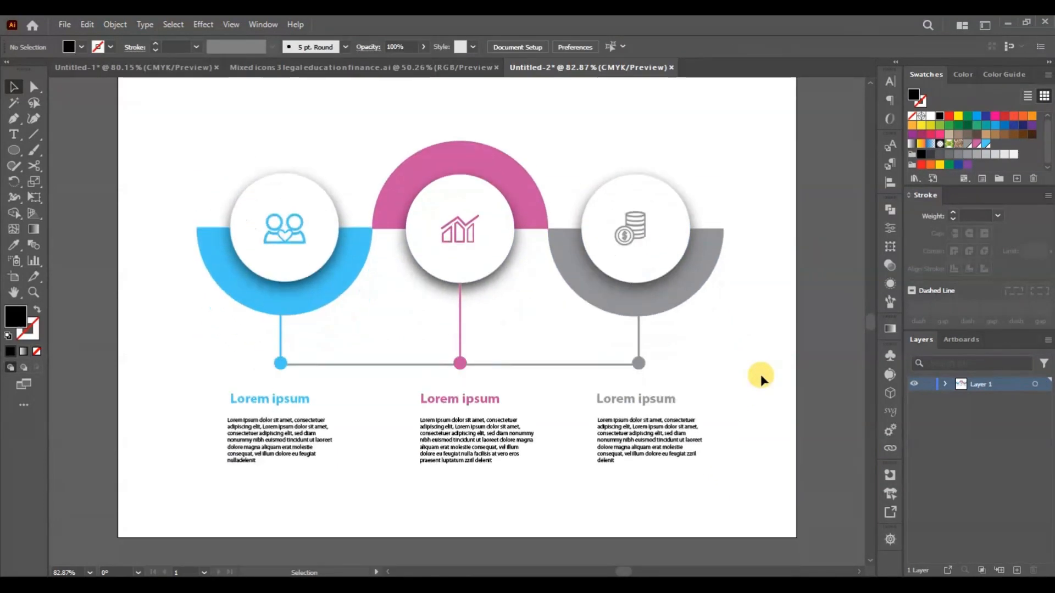
{"action": "scroll", "coordinate": [760, 374], "scroll_direction": "up", "scroll_amount": 1}
{"action": "scroll", "coordinate": [761, 375], "scroll_direction": "up", "scroll_amount": 1}
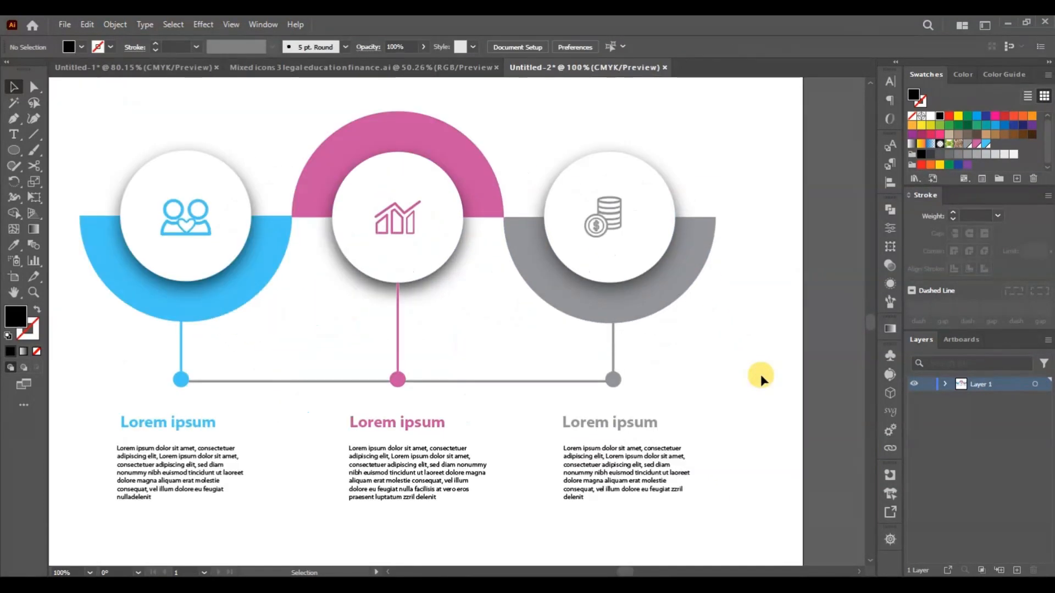
{"action": "scroll", "coordinate": [760, 375], "scroll_direction": "up", "scroll_amount": 3}
{"action": "scroll", "coordinate": [760, 375], "scroll_direction": "left", "scroll_amount": 5}
{"action": "scroll", "coordinate": [760, 375], "scroll_direction": "left", "scroll_amount": 6}
{"action": "scroll", "coordinate": [761, 375], "scroll_direction": "right", "scroll_amount": 9}
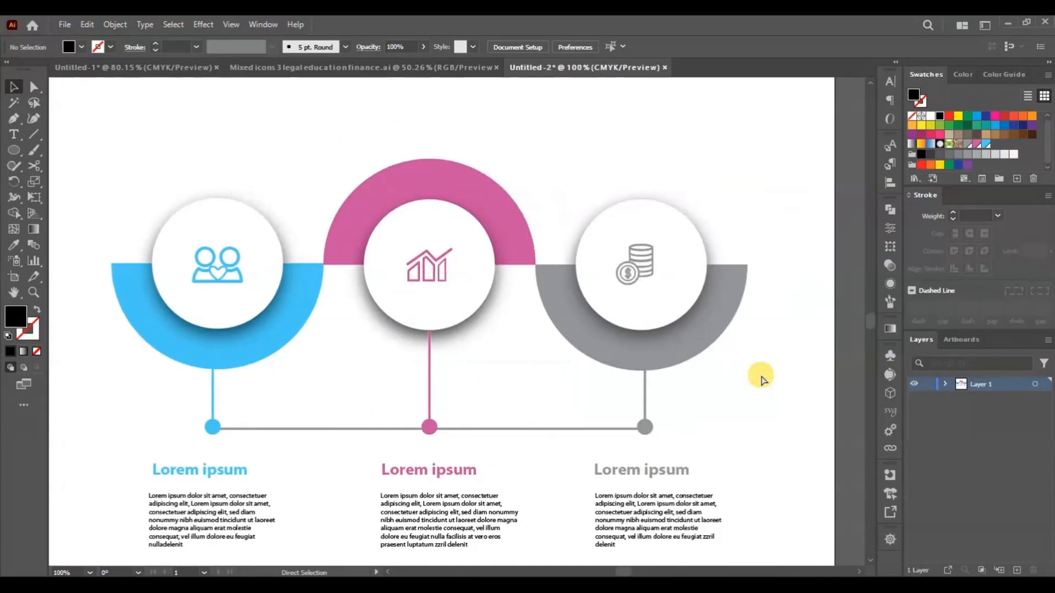
{"action": "scroll", "coordinate": [761, 375], "scroll_direction": "left", "scroll_amount": 2}
{"action": "scroll", "coordinate": [760, 375], "scroll_direction": "right", "scroll_amount": 4}
{"action": "scroll", "coordinate": [760, 374], "scroll_direction": "down", "scroll_amount": 3}
{"action": "scroll", "coordinate": [761, 374], "scroll_direction": "up", "scroll_amount": 5}
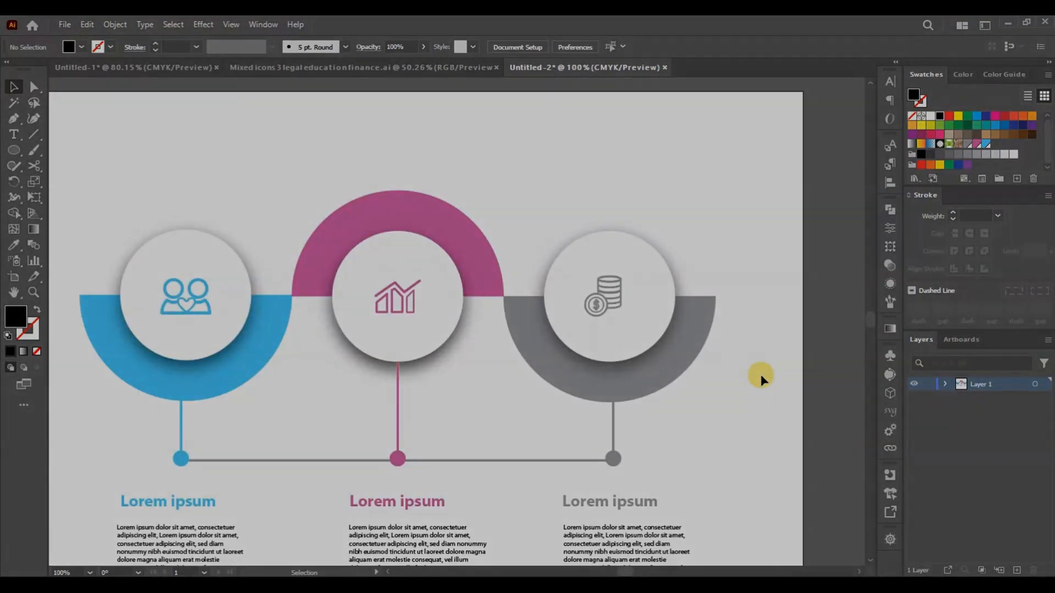